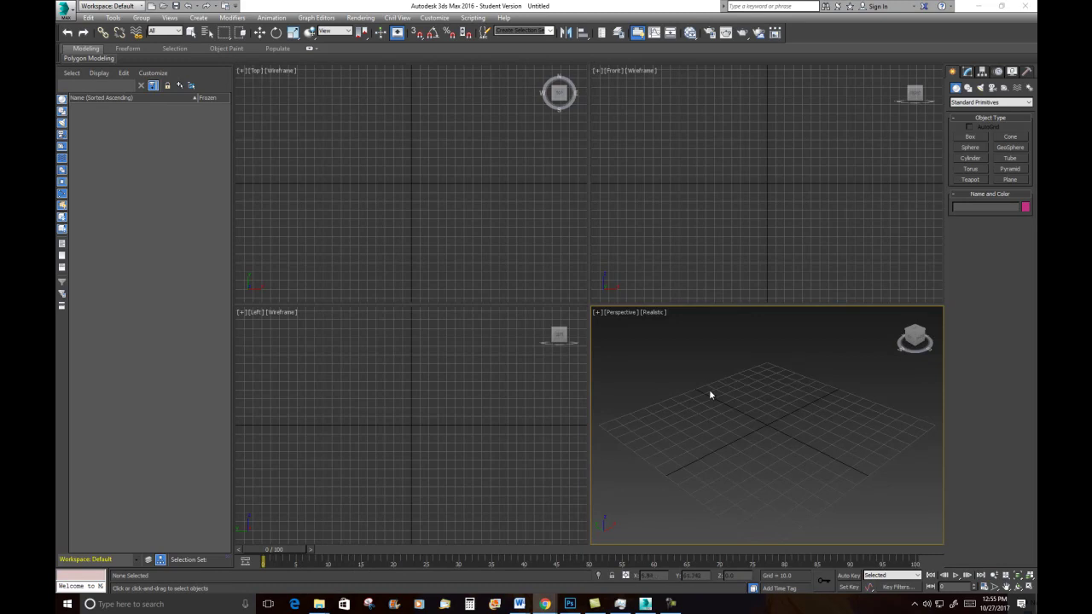
Create a box on the perspective grid, about 50 long, 99 wide and 76 high.
{"action": "left_click", "coordinate": [970, 138]}
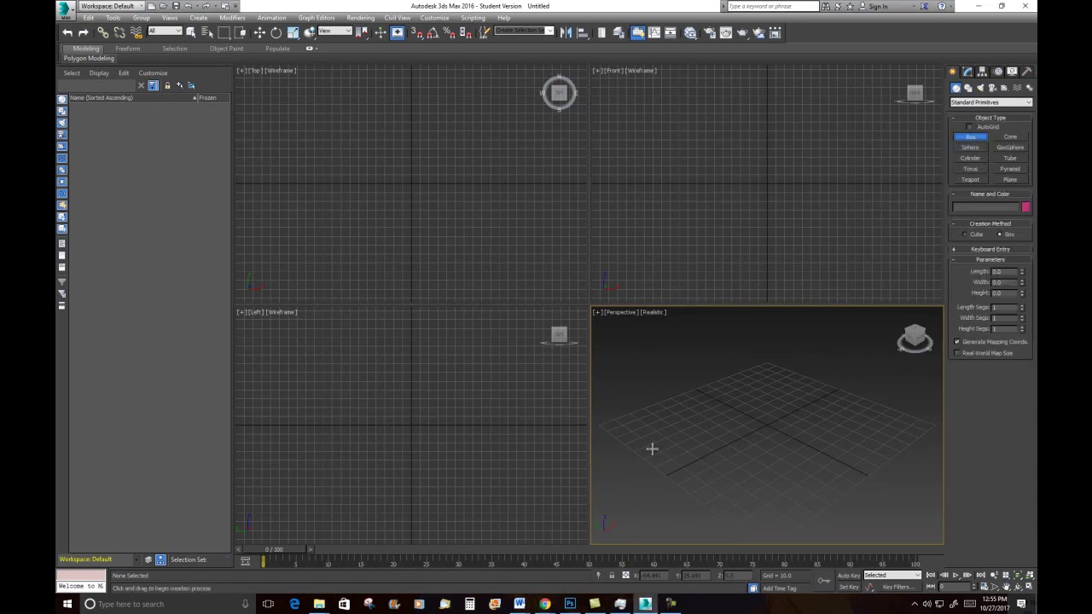
{"action": "left_click_drag", "start_coordinate": [677, 431], "coordinate": [854, 403]}
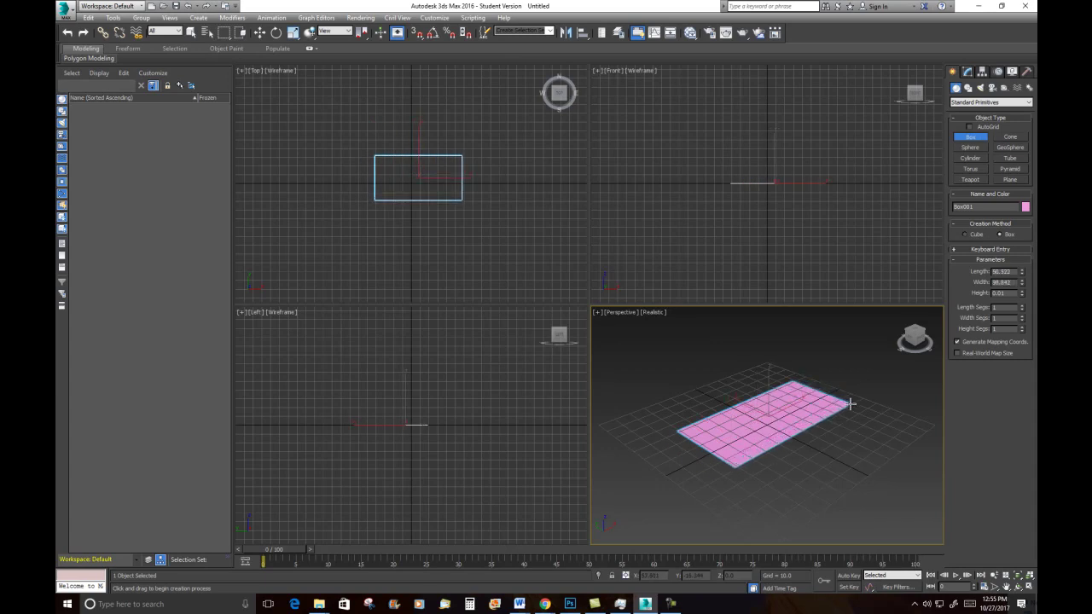
{"action": "left_click", "coordinate": [835, 303]}
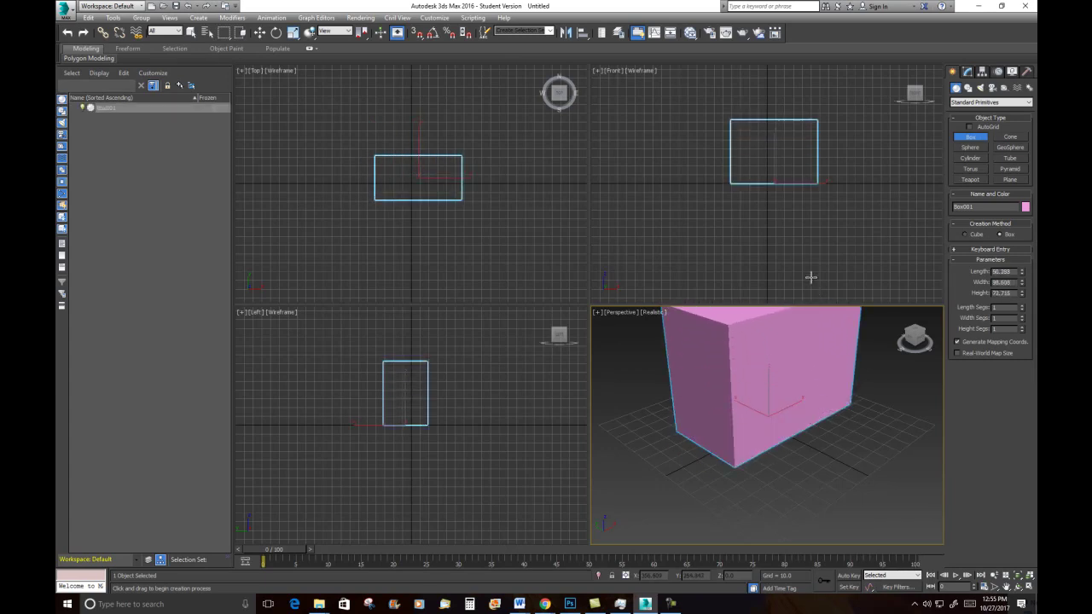
{"action": "left_click", "coordinate": [808, 271]}
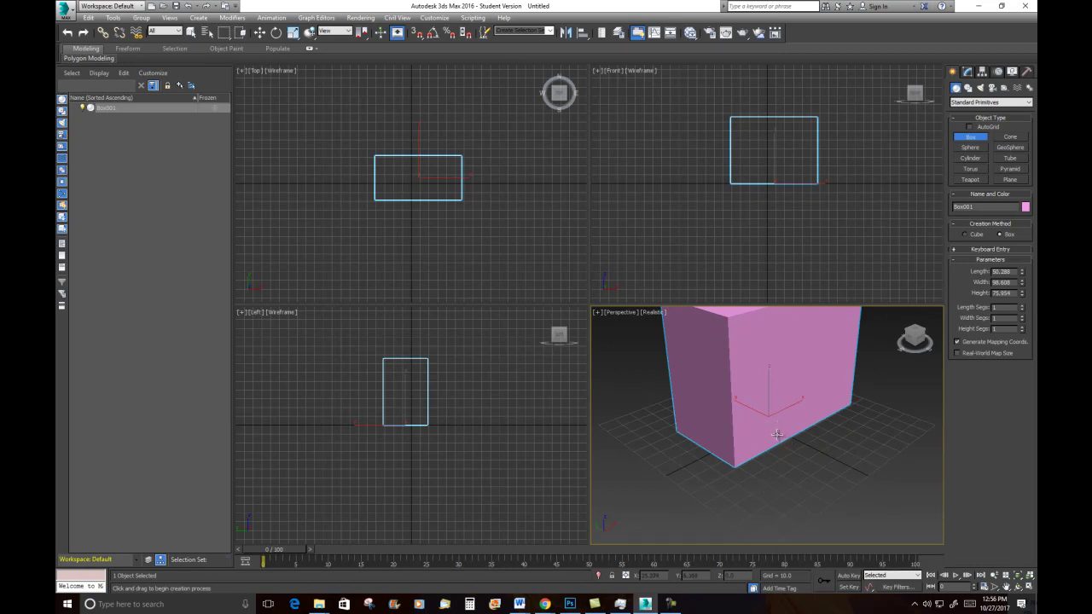
Centre the box on the world origin by setting its absolute X and Y position to 0.
{"action": "scroll", "coordinate": [772, 442], "scroll_direction": "down", "scroll_amount": 5}
{"action": "middle_click_drag", "start_coordinate": [756, 441], "coordinate": [738, 463], "text": "alt"}
{"action": "scroll", "coordinate": [766, 427], "scroll_direction": "up", "scroll_amount": 2}
{"action": "scroll", "coordinate": [739, 463], "scroll_direction": "up", "scroll_amount": 2}
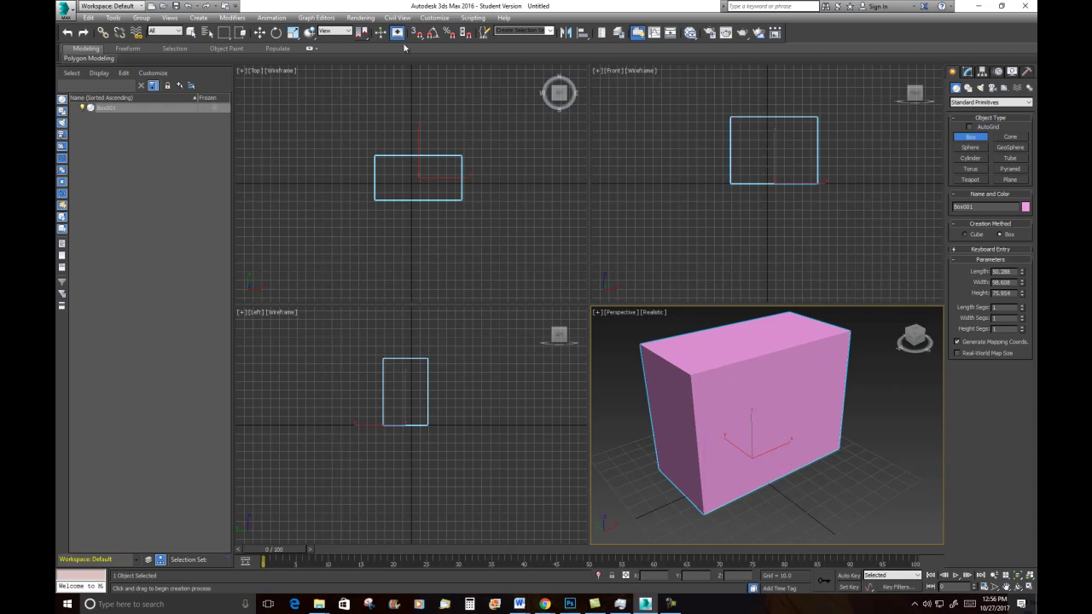
{"action": "right_click", "coordinate": [260, 34]}
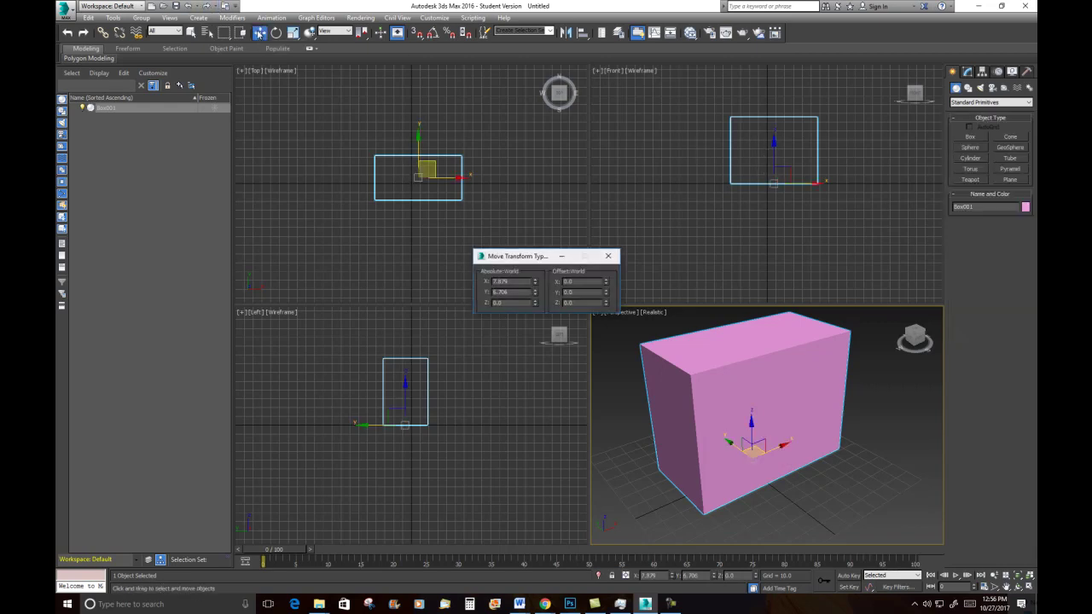
{"action": "right_click", "coordinate": [536, 283]}
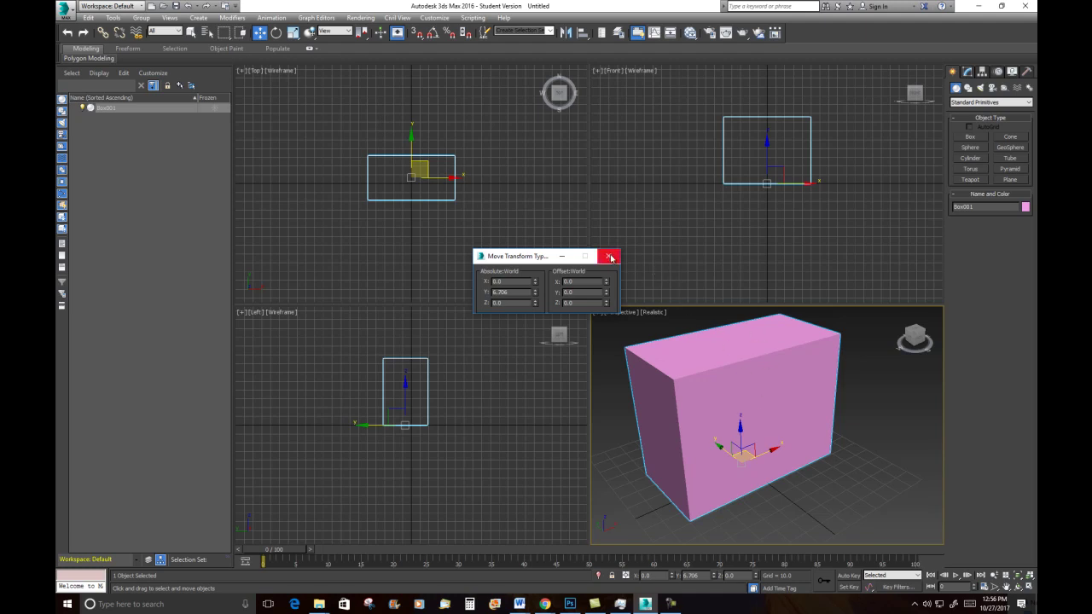
{"action": "right_click", "coordinate": [535, 295]}
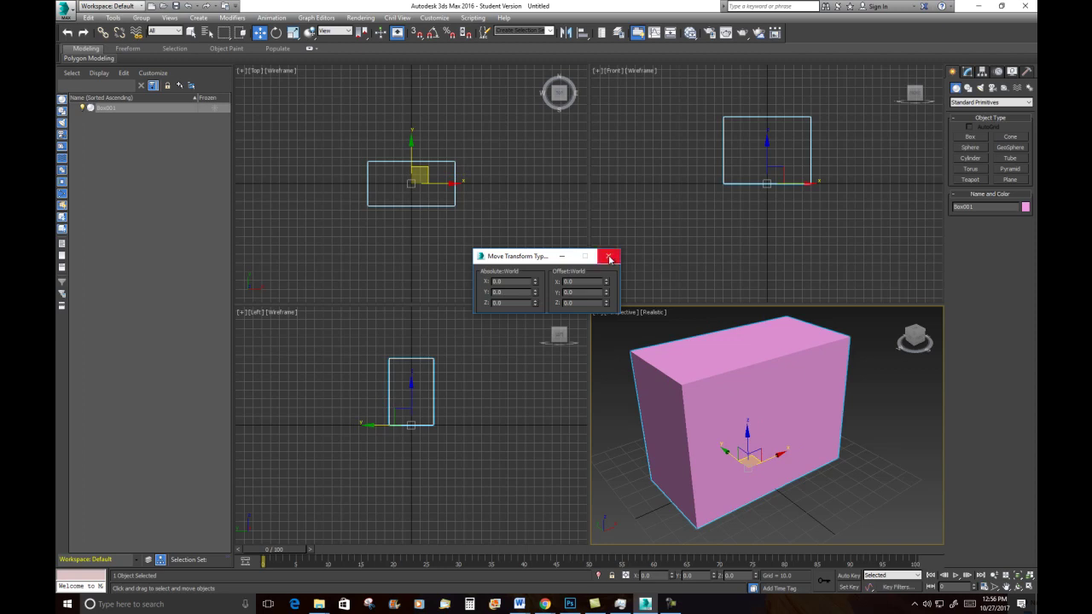
{"action": "left_click", "coordinate": [609, 258]}
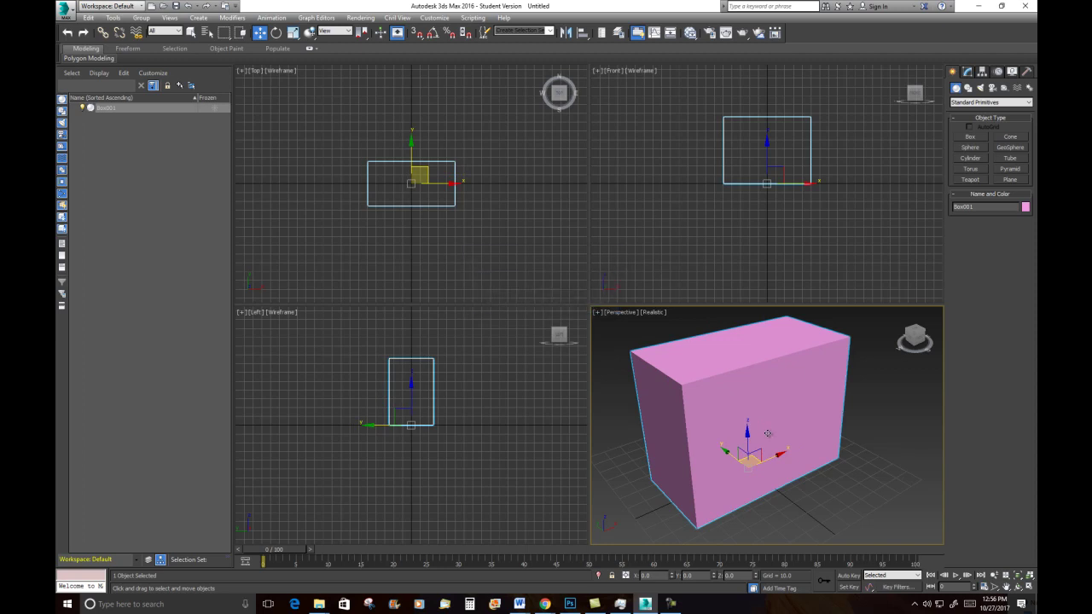
Maximize the Perspective viewport around the box.
{"action": "mouse_move", "coordinate": [748, 400]}
{"action": "middle_mouse_down", "text": "alt"}
{"action": "mouse_move", "coordinate": [704, 401]}
{"action": "mouse_move", "coordinate": [732, 398]}
{"action": "middle_mouse_up", "text": "alt"}
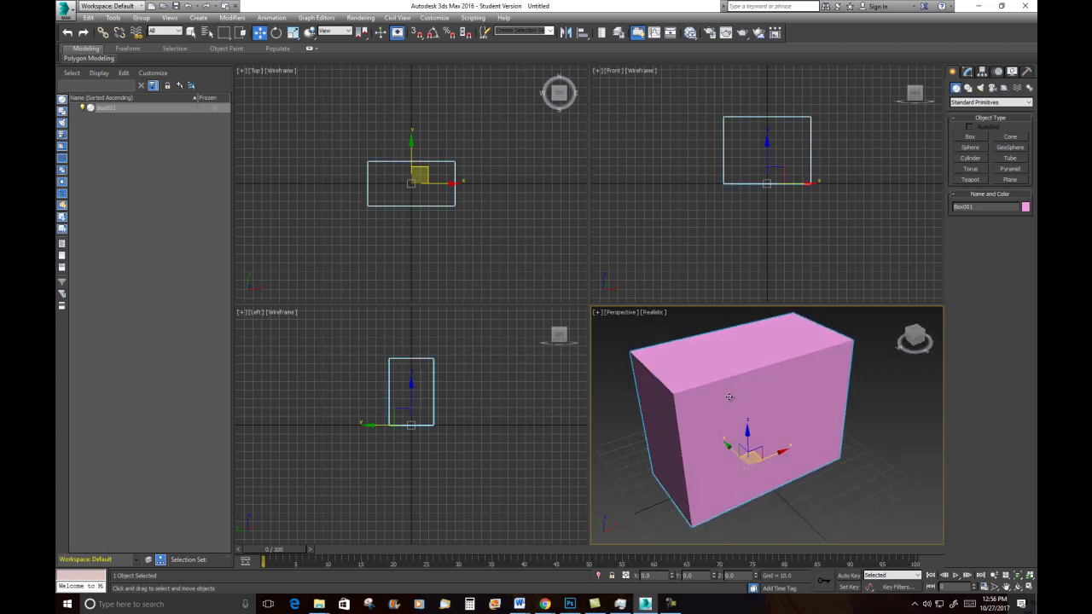
{"action": "key", "text": "alt+w"}
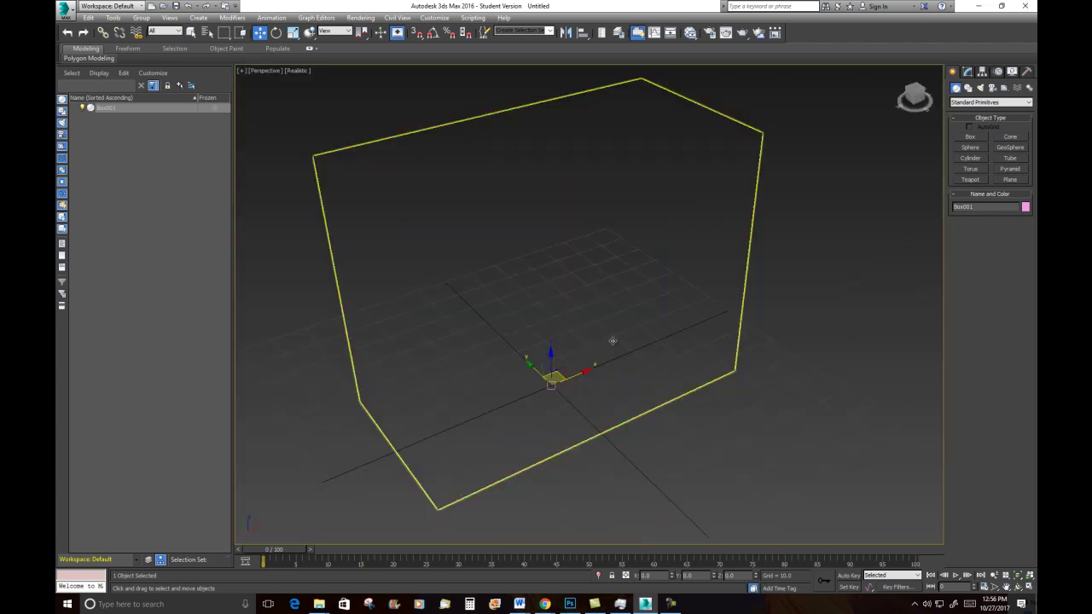
{"action": "scroll", "coordinate": [631, 329], "scroll_direction": "up", "scroll_amount": 2}
{"action": "scroll", "coordinate": [629, 341], "scroll_direction": "down", "scroll_amount": 7}
{"action": "scroll", "coordinate": [631, 360], "scroll_direction": "up", "scroll_amount": 3}
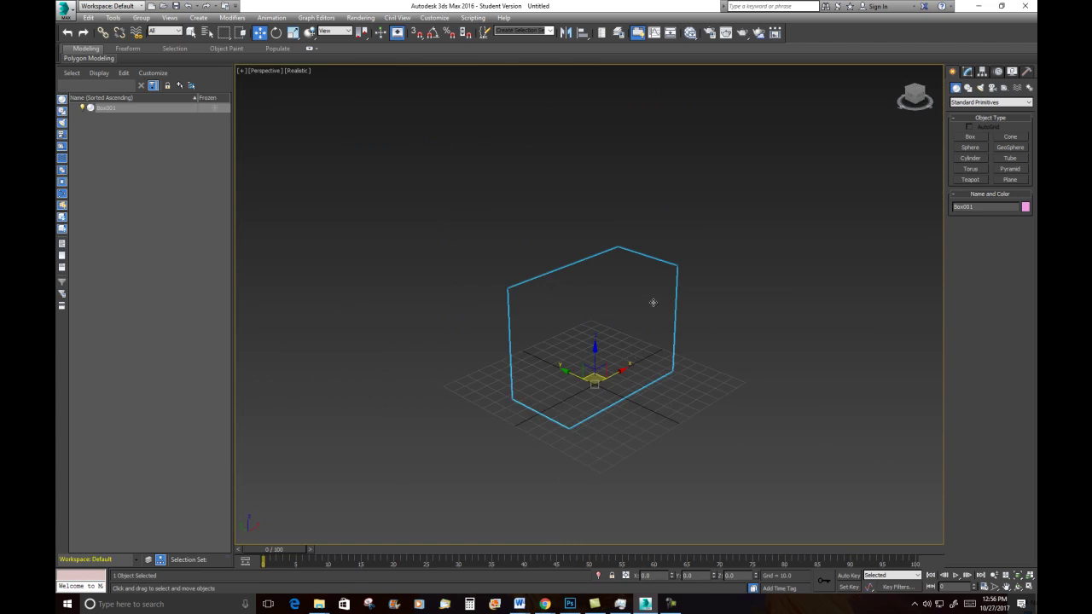
Show the box's modifier settings and display the perspective view as Shaded with Edged Faces.
{"action": "left_click", "coordinate": [967, 72]}
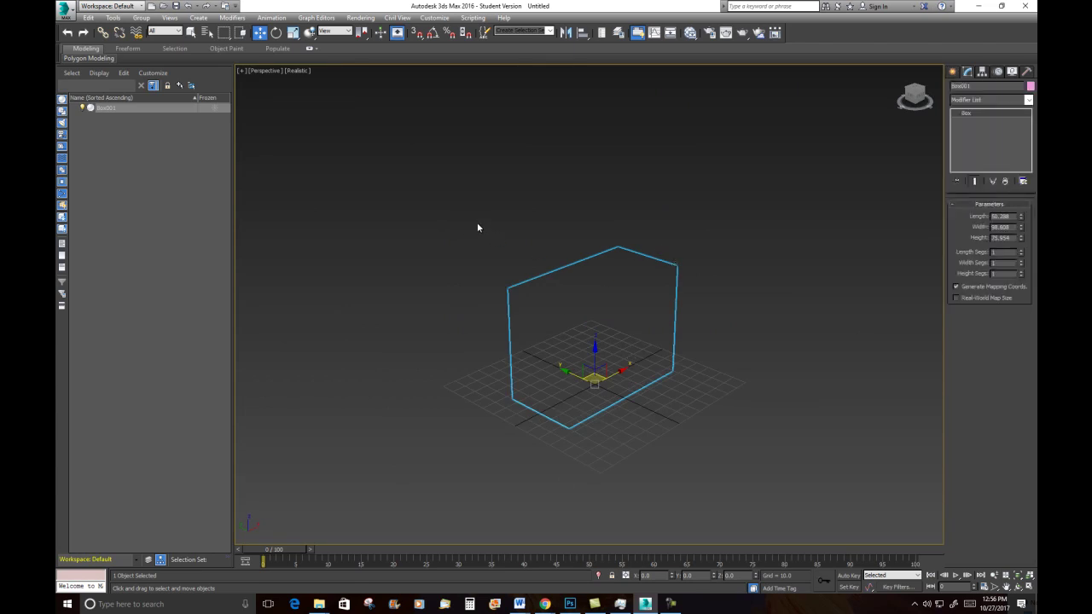
{"action": "key", "text": "F4"}
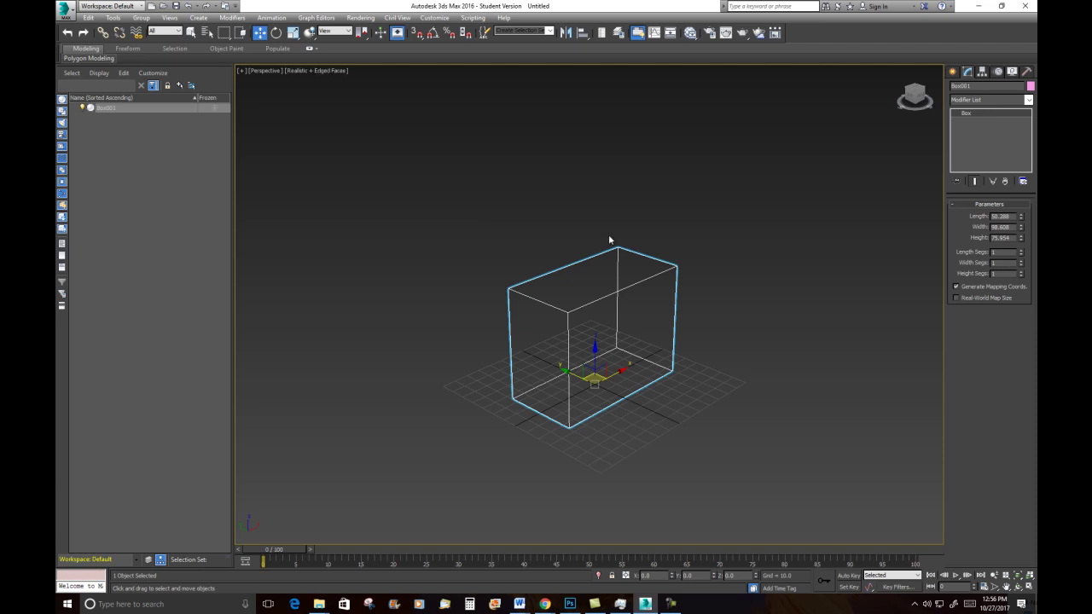
{"action": "key", "text": "F3"}
{"action": "left_click", "coordinate": [305, 73]}
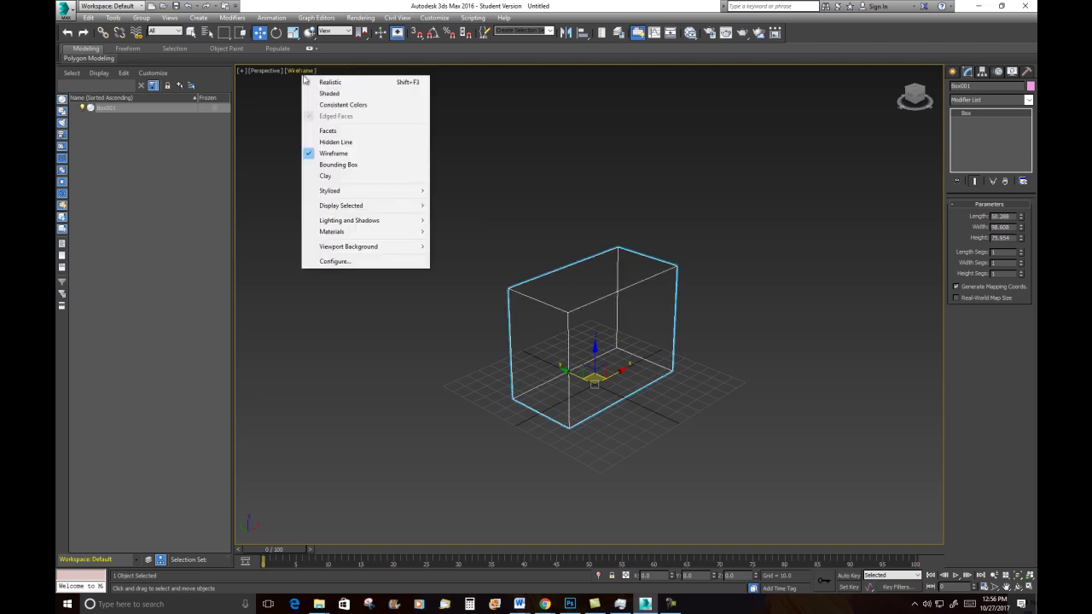
{"action": "left_click", "coordinate": [309, 80]}
{"action": "left_click", "coordinate": [303, 72]}
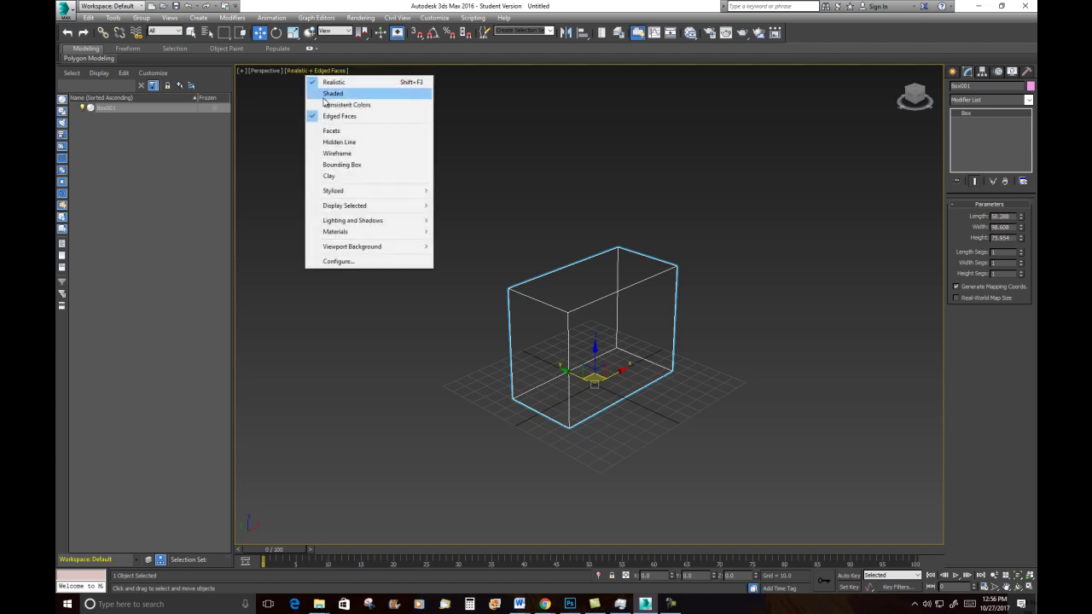
{"action": "left_click", "coordinate": [329, 97]}
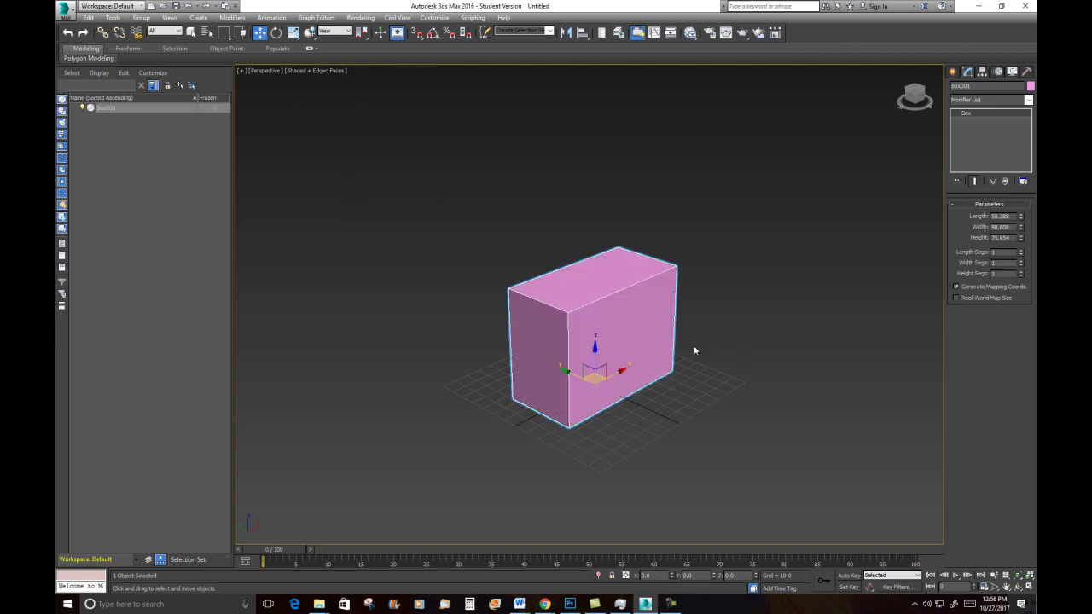
Switch the perspective view to Realistic shading for comparison and return it to Shaded.
{"action": "middle_click_drag", "start_coordinate": [680, 342], "coordinate": [604, 307], "text": "alt"}
{"action": "scroll", "coordinate": [630, 327], "scroll_direction": "up", "scroll_amount": 4}
{"action": "scroll", "coordinate": [604, 307], "scroll_direction": "down", "scroll_amount": 3}
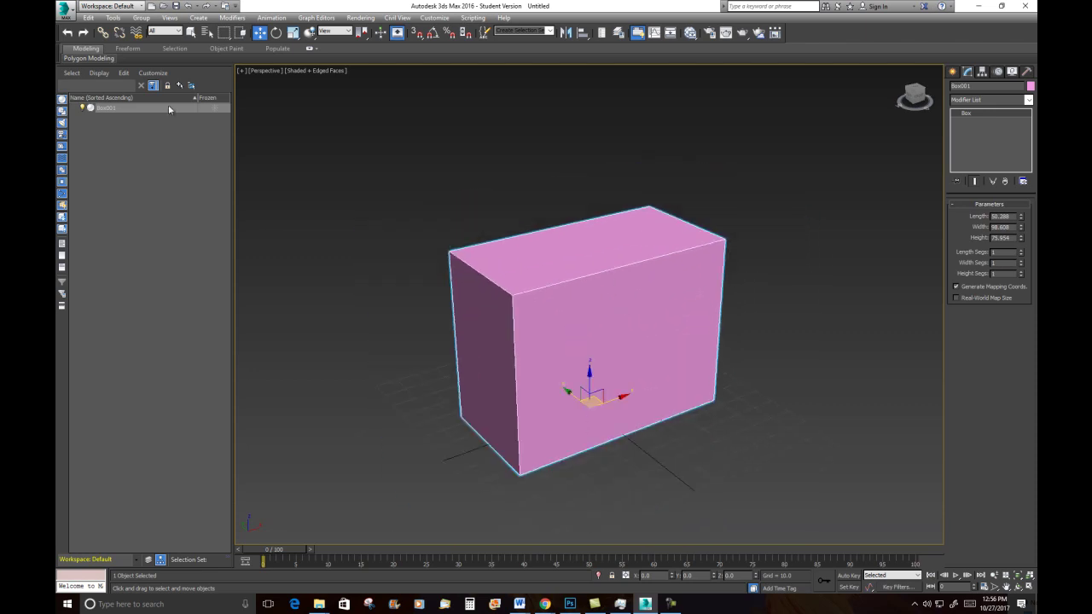
{"action": "left_click", "coordinate": [302, 70]}
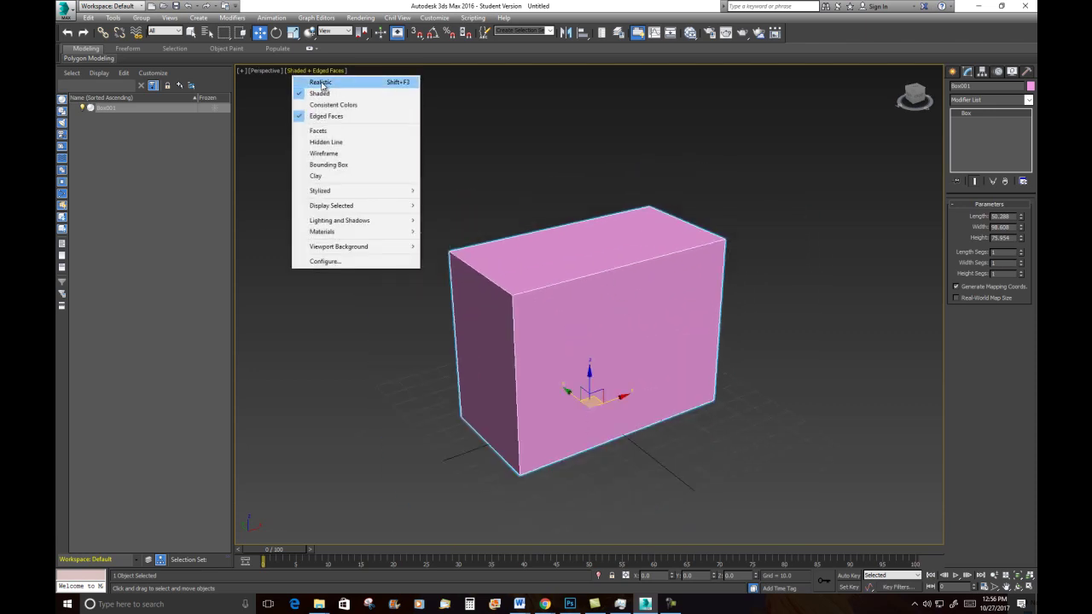
{"action": "left_click", "coordinate": [321, 83]}
{"action": "left_click", "coordinate": [307, 72]}
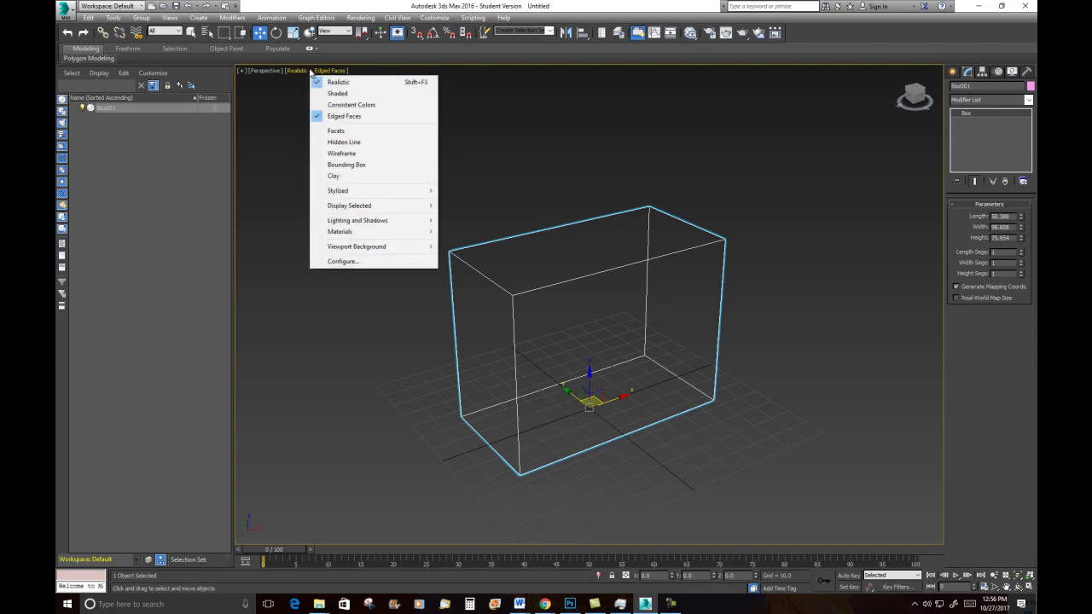
{"action": "left_click", "coordinate": [330, 94]}
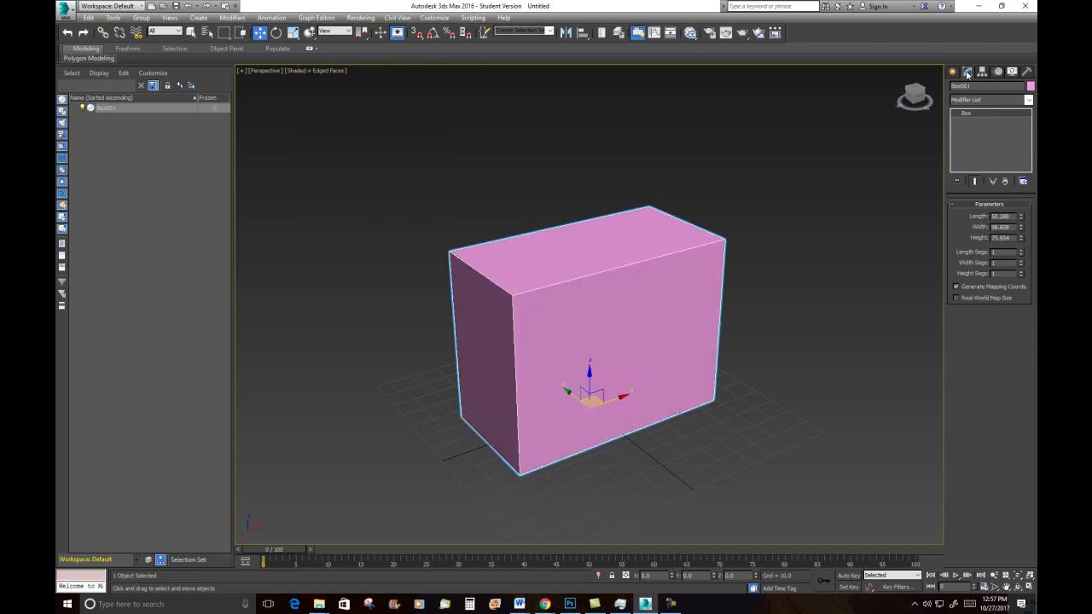
Convert the box to an Editable Poly.
{"action": "right_click", "coordinate": [594, 260]}
{"action": "mouse_move", "coordinate": [636, 362]}
{"action": "left_click", "coordinate": [727, 371]}
At edge level, select one short top edge of the box and extend the selection to its ring of four parallel edges.
{"action": "left_click", "coordinate": [975, 215]}
{"action": "left_click", "coordinate": [486, 277]}
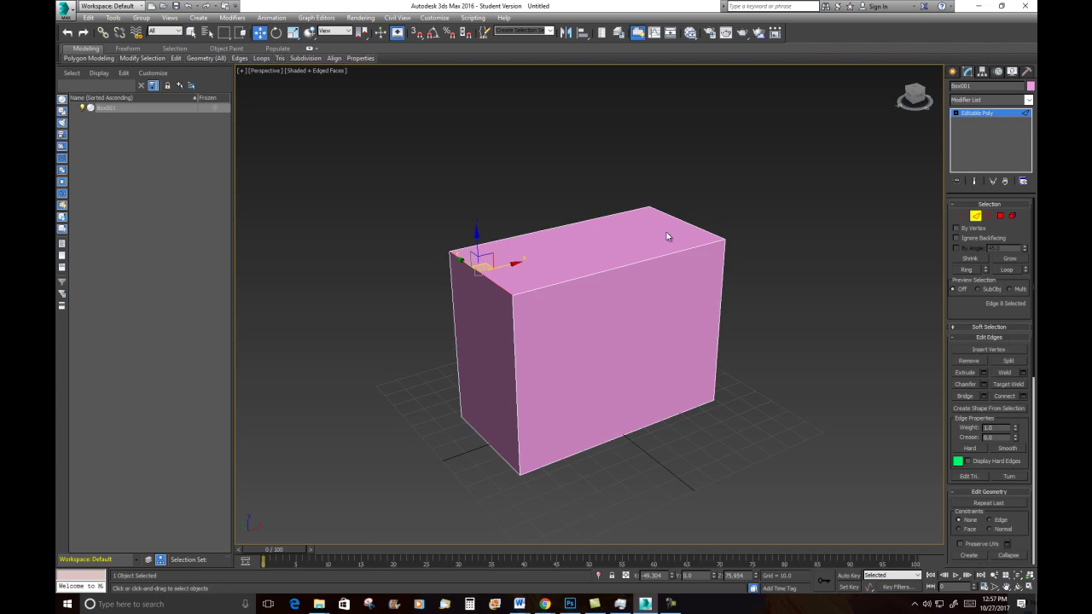
{"action": "left_click", "coordinate": [704, 230], "text": "ctrl"}
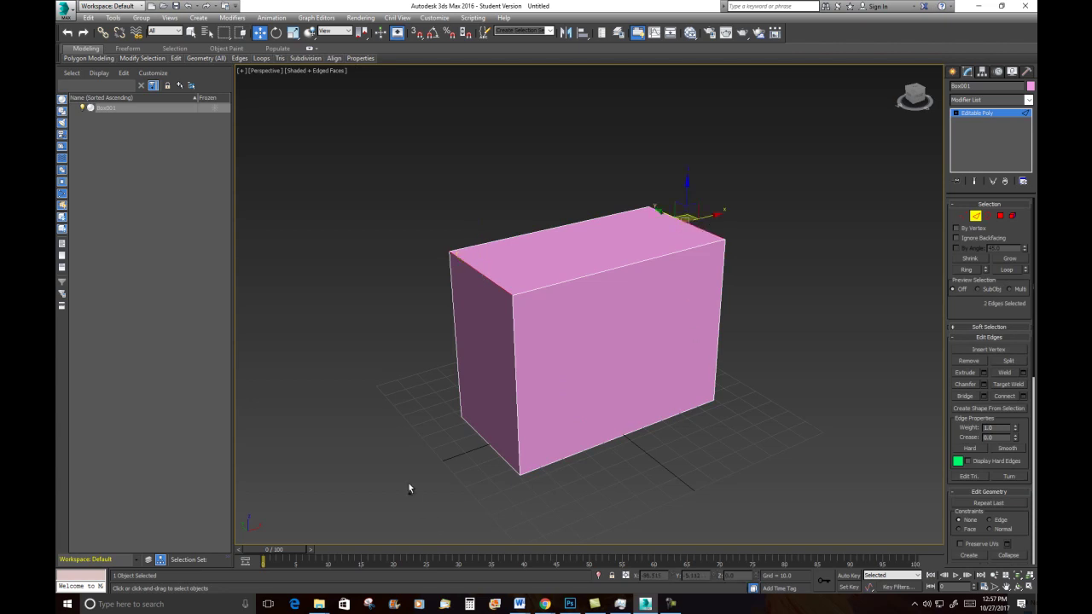
{"action": "left_click", "coordinate": [507, 291]}
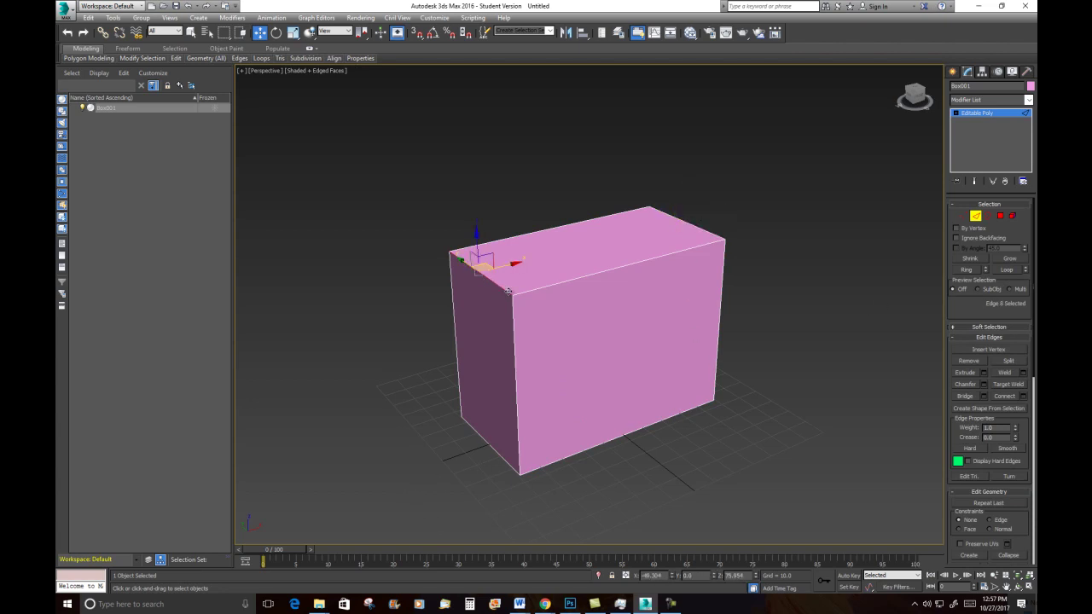
{"action": "left_click", "coordinate": [968, 270]}
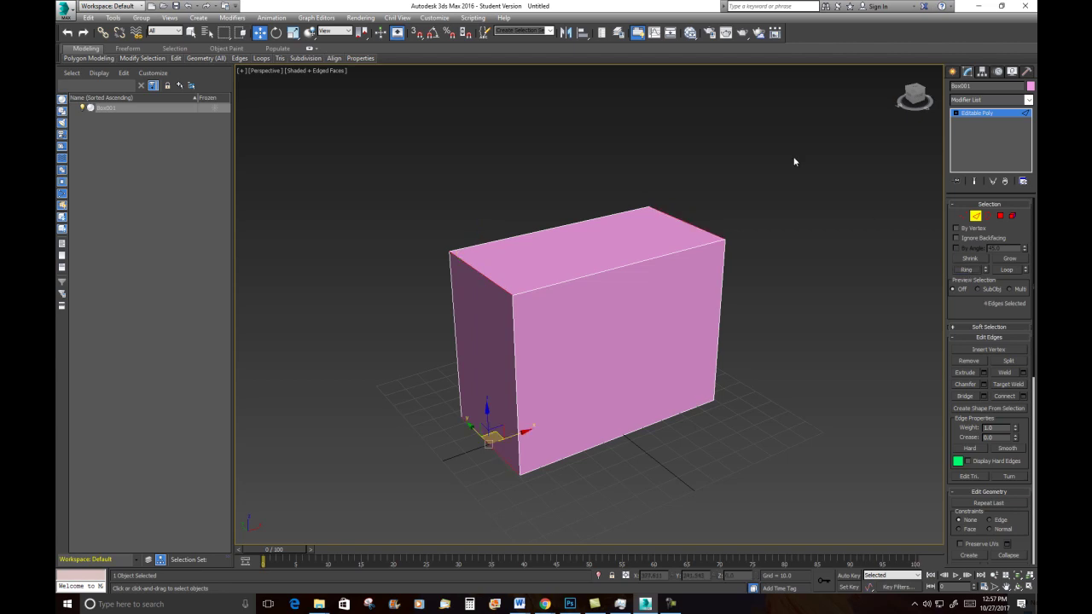
Chamfer the four selected edges with an amount of about 8.193 and 4 segments to round the box's corners.
{"action": "right_click", "coordinate": [794, 162]}
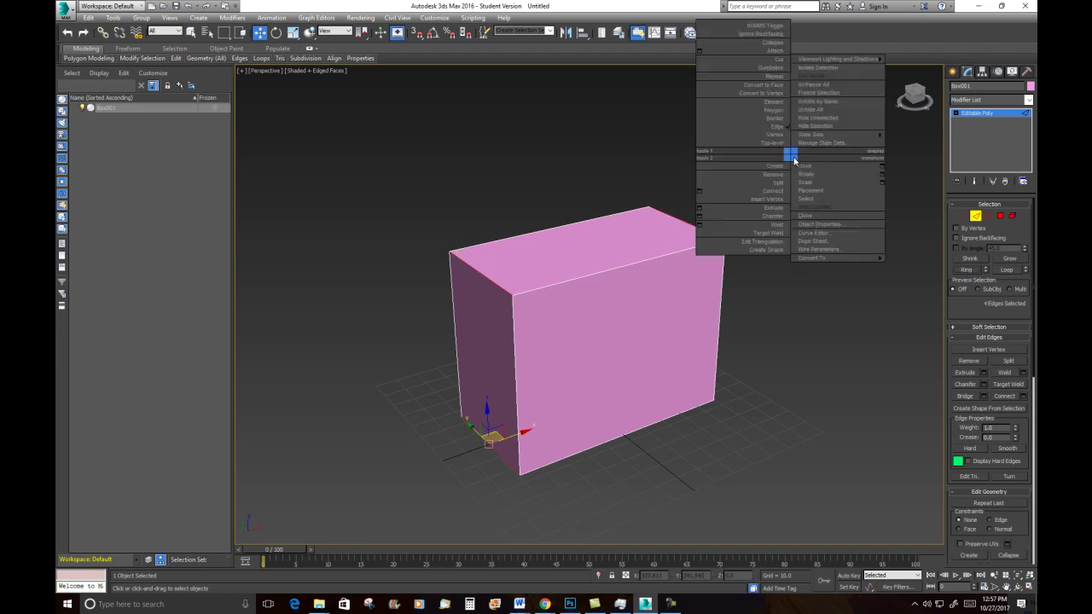
{"action": "left_click", "coordinate": [701, 219]}
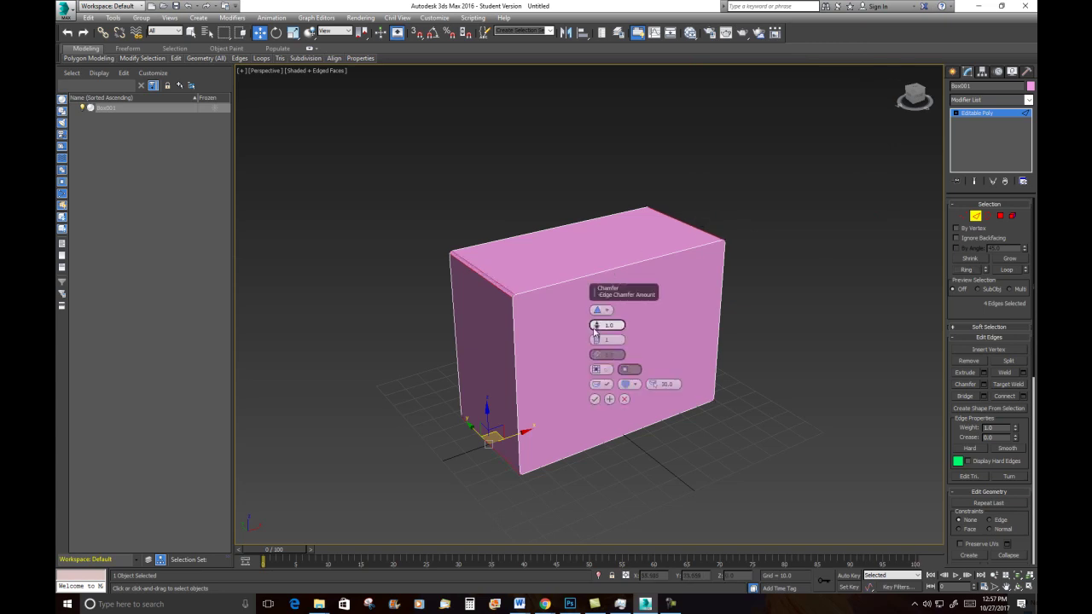
{"action": "left_click_drag", "start_coordinate": [596, 327], "coordinate": [615, 292]}
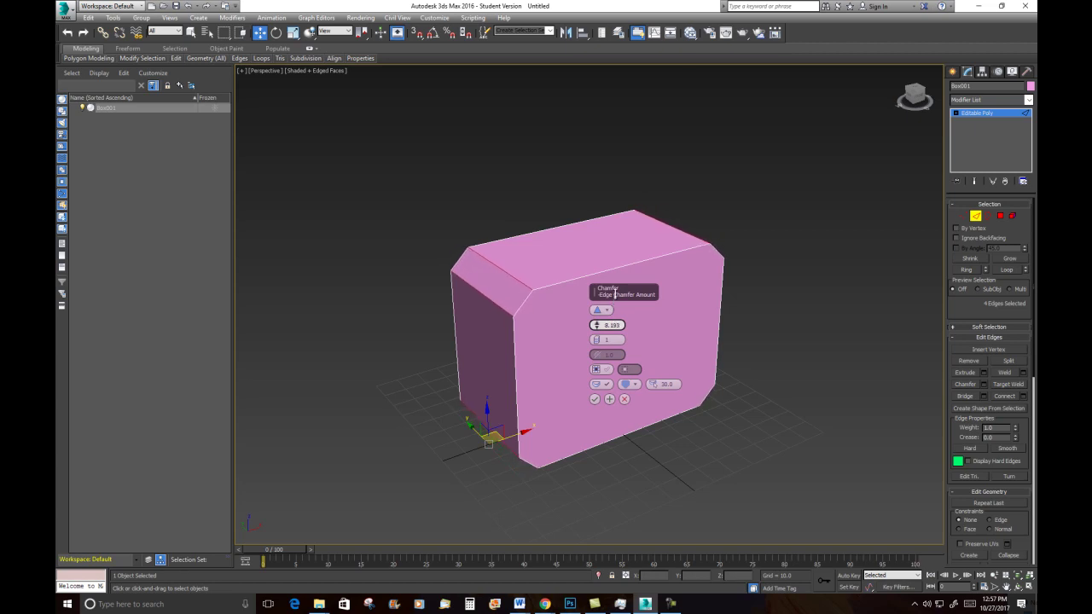
{"action": "left_click", "coordinate": [598, 339]}
{"action": "left_click_drag", "start_coordinate": [597, 340], "coordinate": [600, 334]}
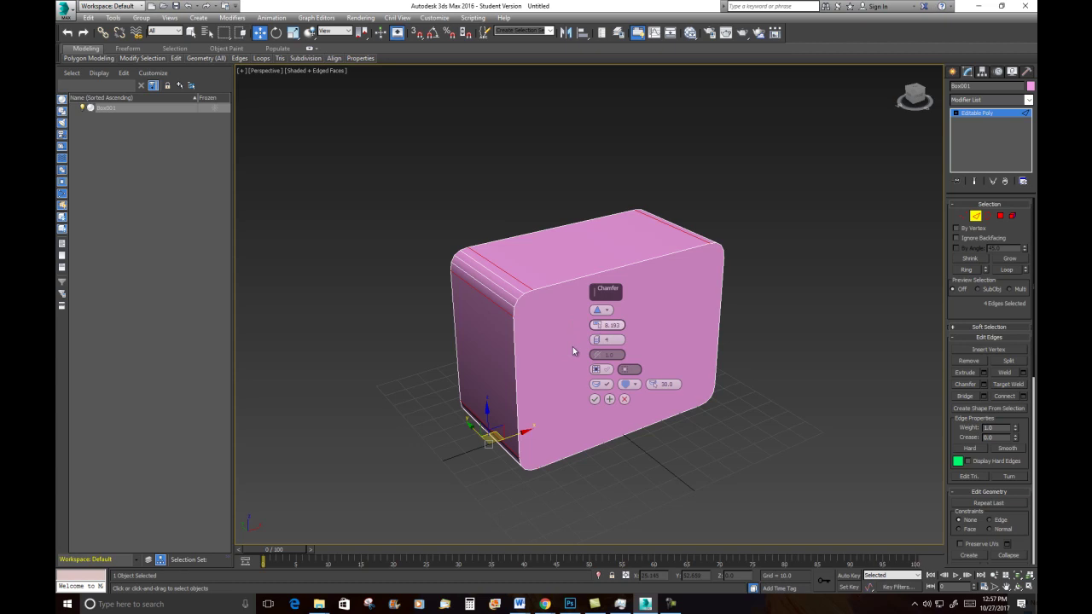
{"action": "left_click", "coordinate": [595, 400]}
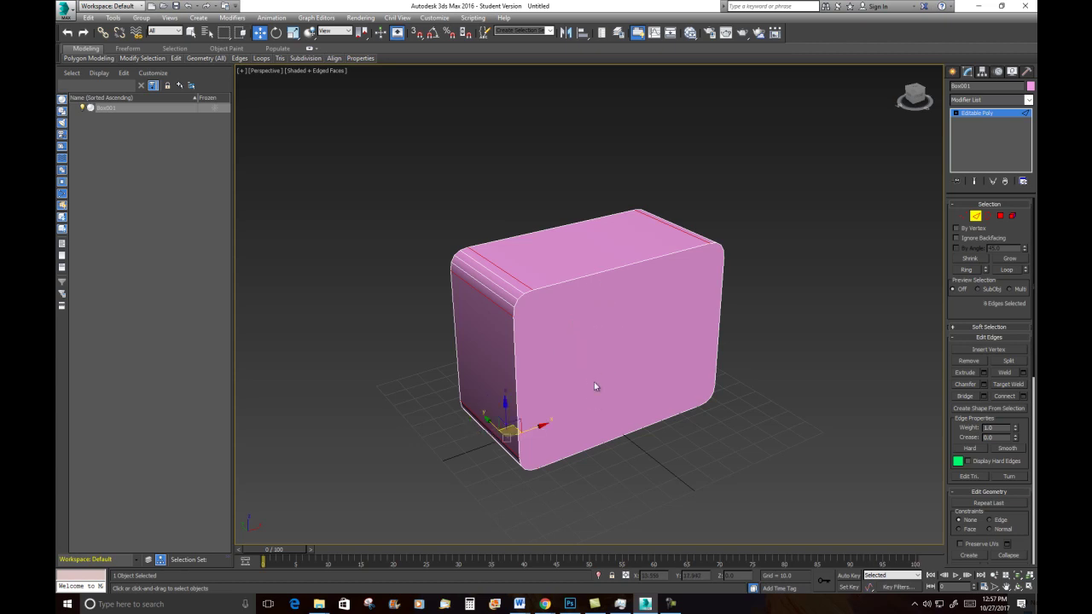
At polygon level, select both large rounded faces on the front and back of the box.
{"action": "left_click", "coordinate": [1000, 219]}
{"action": "left_click", "coordinate": [690, 317]}
{"action": "middle_click_drag", "start_coordinate": [438, 370], "coordinate": [532, 368], "text": "alt"}
{"action": "left_click", "coordinate": [490, 359], "text": "ctrl"}
{"action": "middle_click_drag", "start_coordinate": [698, 349], "coordinate": [621, 350], "text": "alt"}
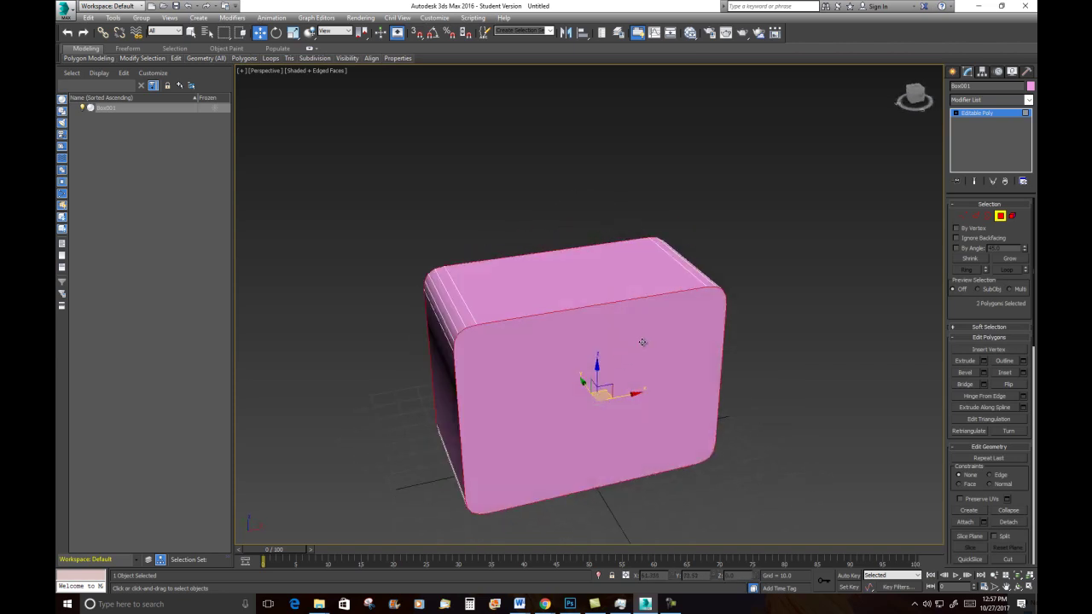
{"action": "middle_click_drag", "start_coordinate": [664, 361], "coordinate": [588, 269], "text": "alt"}
{"action": "scroll", "coordinate": [613, 262], "scroll_direction": "up", "scroll_amount": 3}
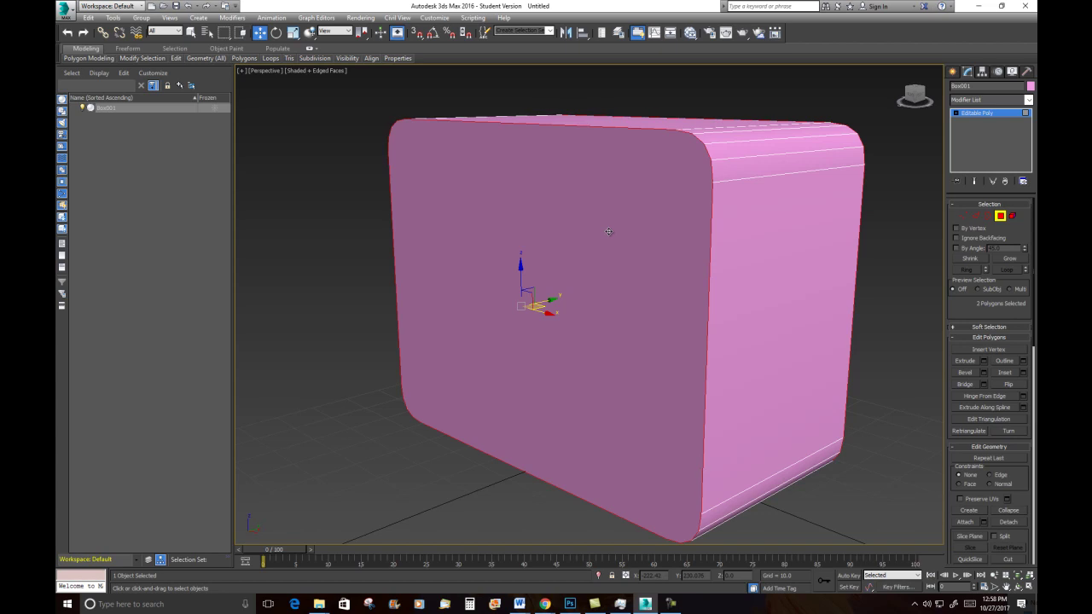
Inset both selected faces to form a border, and inset them again slightly for a thin second rim.
{"action": "right_click", "coordinate": [609, 231]}
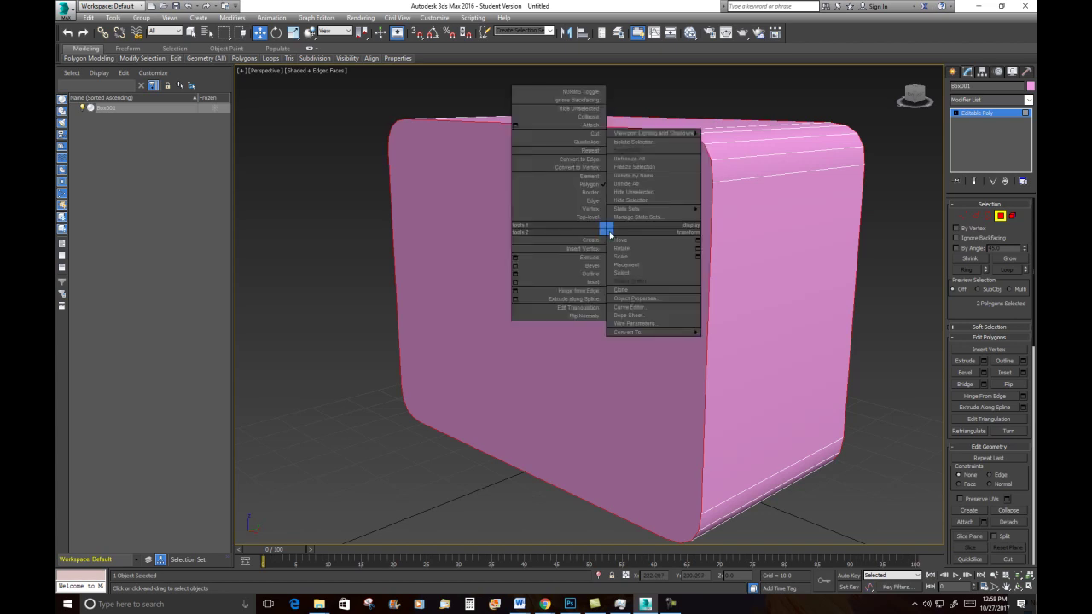
{"action": "left_click", "coordinate": [591, 283]}
{"action": "left_click_drag", "start_coordinate": [614, 238], "coordinate": [617, 232]}
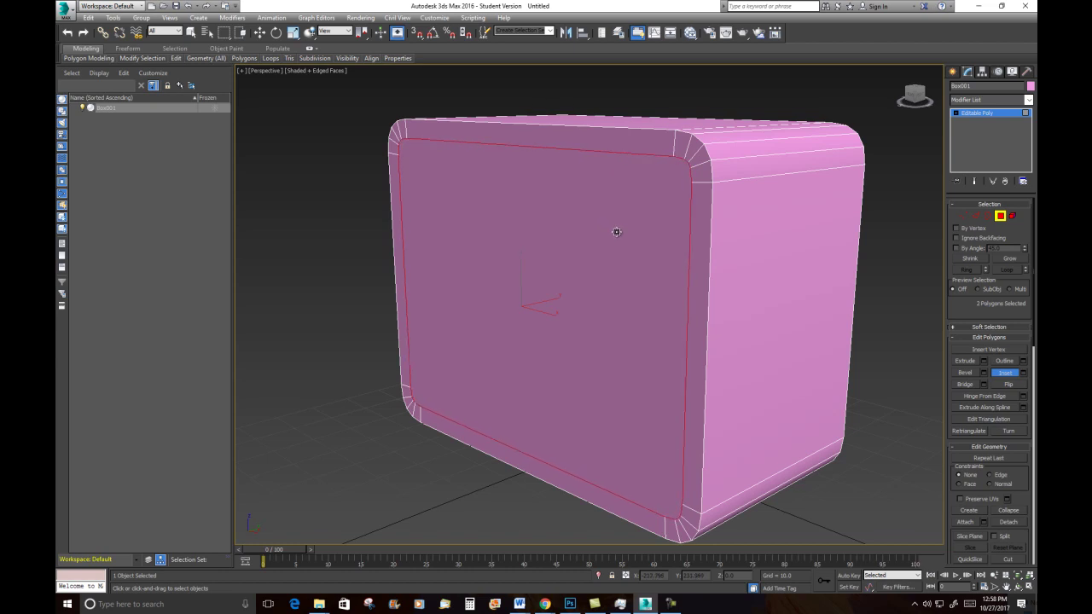
{"action": "left_click_drag", "start_coordinate": [622, 248], "coordinate": [625, 245]}
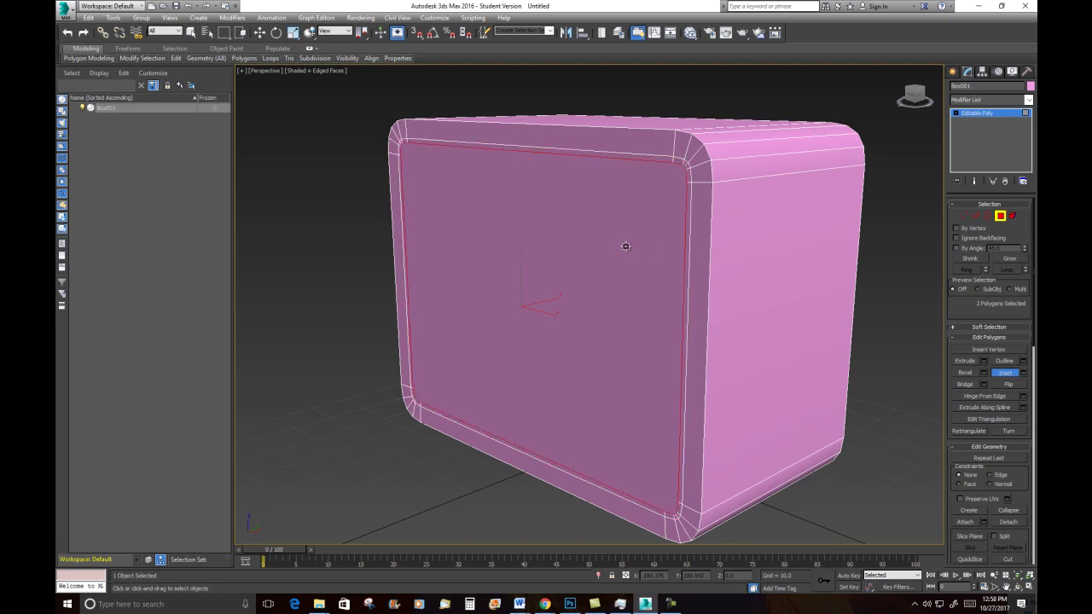
Scale the two inset faces together along the Y axis about their shared selection center, recessing them slightly into the box.
{"action": "left_click", "coordinate": [293, 32]}
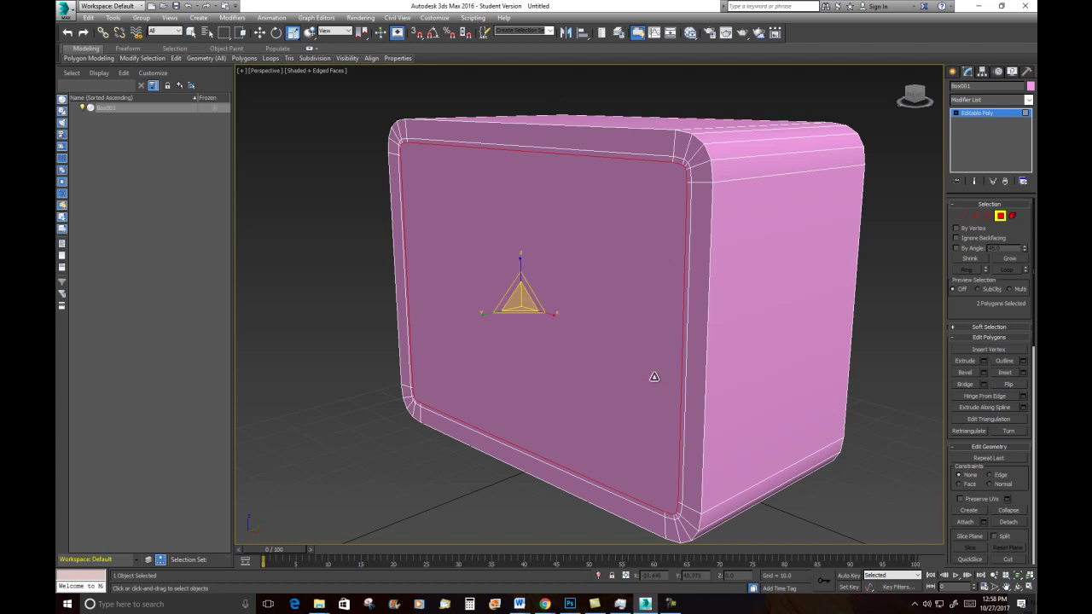
{"action": "middle_click_drag", "start_coordinate": [643, 373], "coordinate": [612, 375], "text": "alt"}
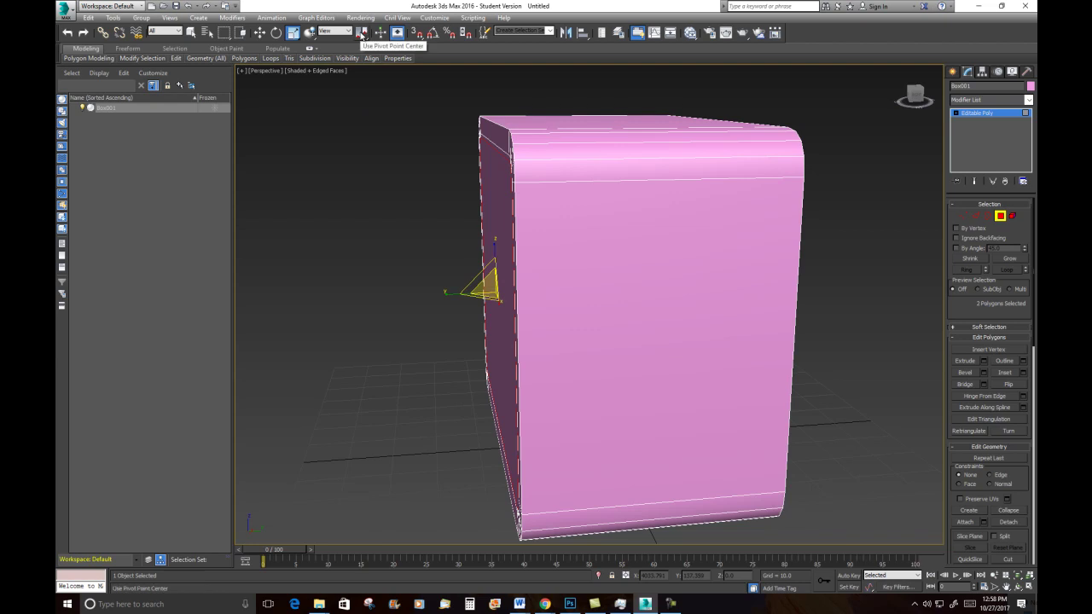
{"action": "middle_click_drag", "start_coordinate": [578, 280], "coordinate": [588, 284], "text": "alt"}
{"action": "left_click_drag", "start_coordinate": [361, 35], "coordinate": [362, 74]}
{"action": "middle_click_drag", "start_coordinate": [646, 310], "coordinate": [663, 339], "text": "alt"}
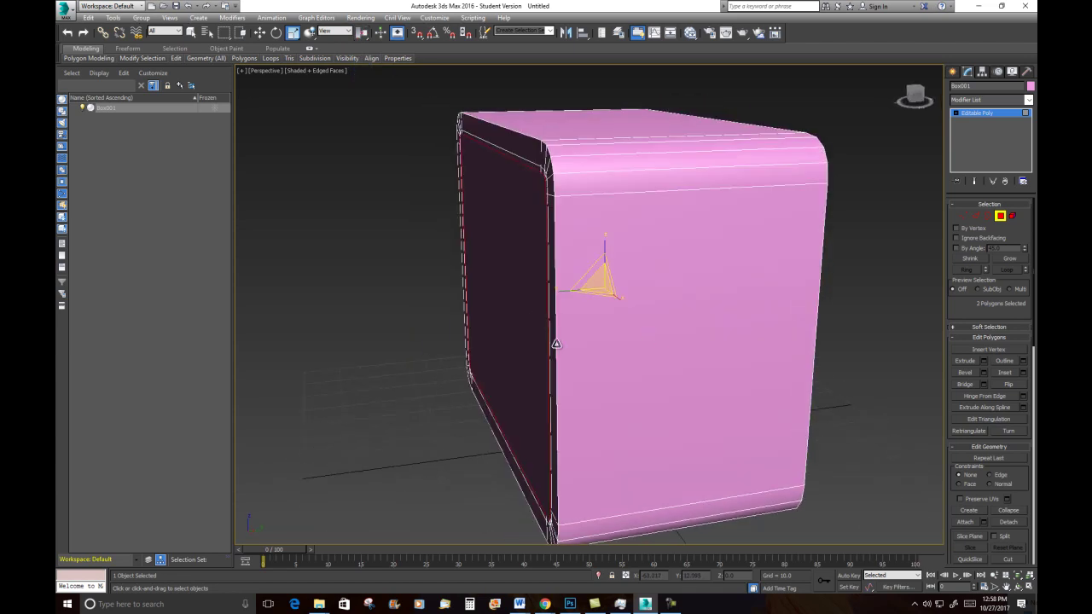
{"action": "left_click_drag", "start_coordinate": [560, 290], "coordinate": [563, 291]}
{"action": "middle_click_drag", "start_coordinate": [562, 291], "coordinate": [687, 305], "text": "alt"}
{"action": "scroll", "coordinate": [573, 298], "scroll_direction": "down", "scroll_amount": 3}
{"action": "middle_click_drag", "start_coordinate": [572, 298], "coordinate": [546, 305], "text": "alt"}
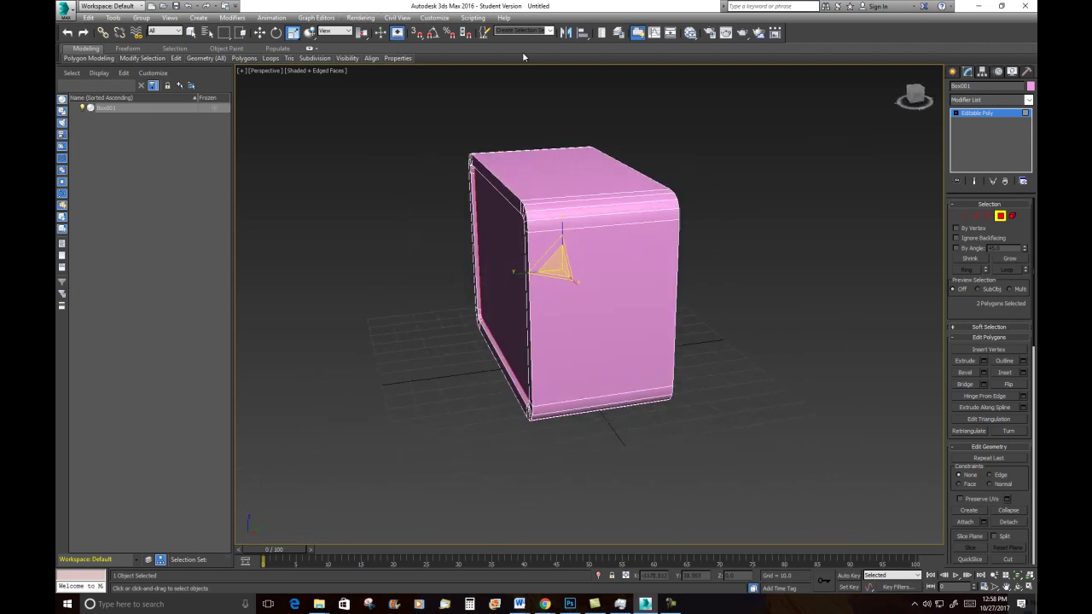
At edge level, connect the ring of depth-wise edges around the box with 2 segments and a pinch of about 68.
{"action": "left_click", "coordinate": [976, 218]}
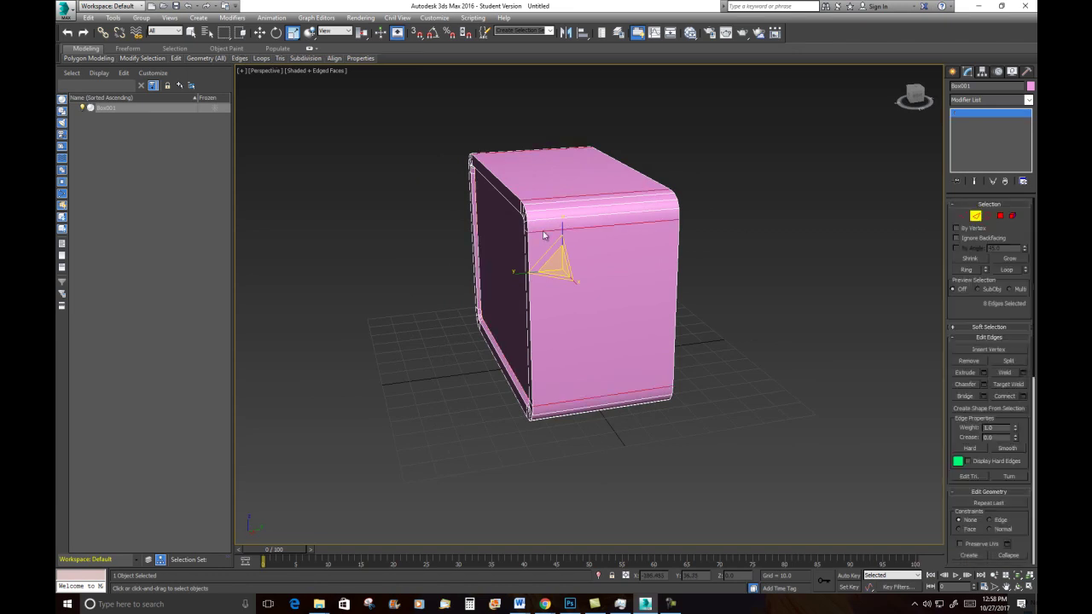
{"action": "left_click", "coordinate": [571, 217]}
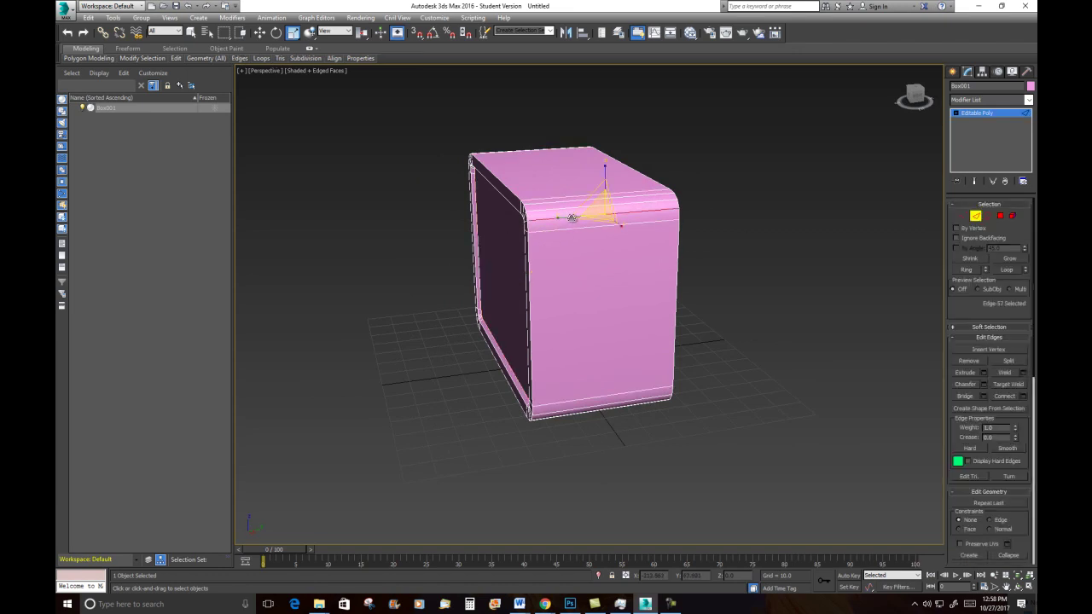
{"action": "left_click", "coordinate": [967, 270]}
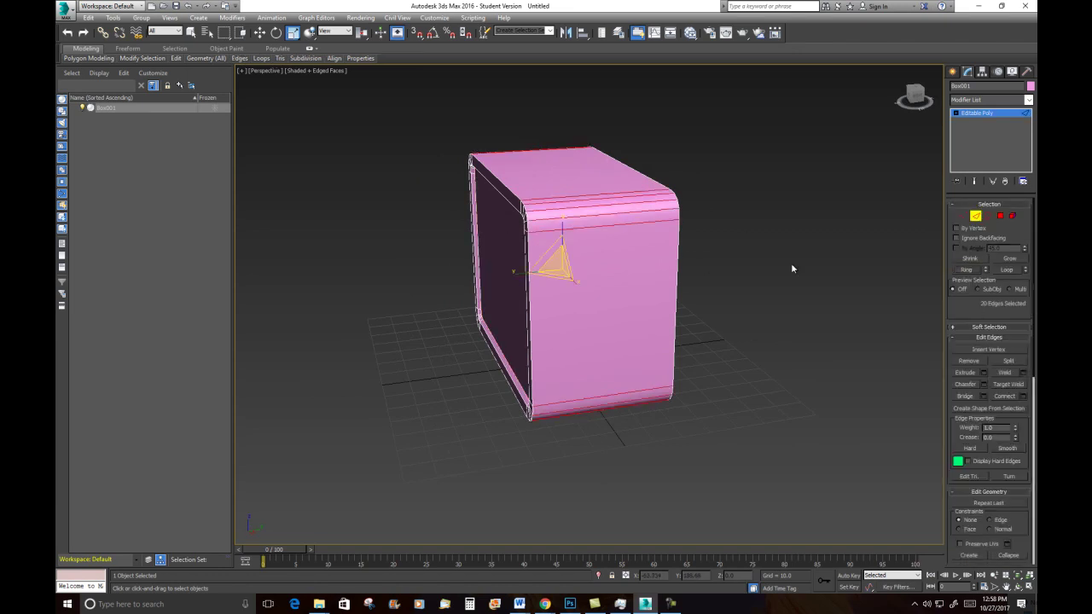
{"action": "right_click", "coordinate": [659, 162]}
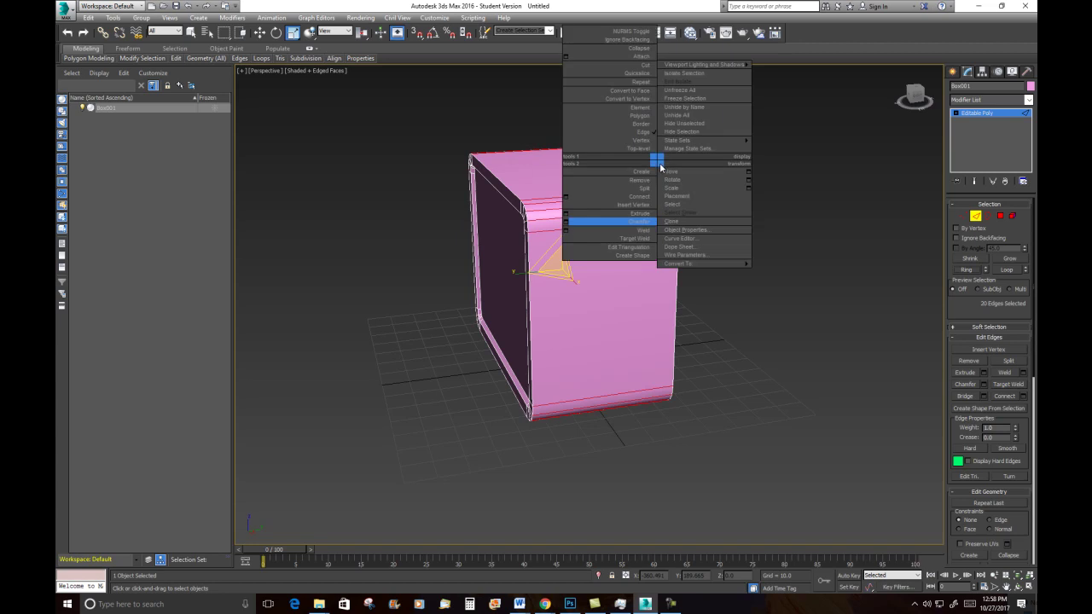
{"action": "left_click", "coordinate": [565, 198]}
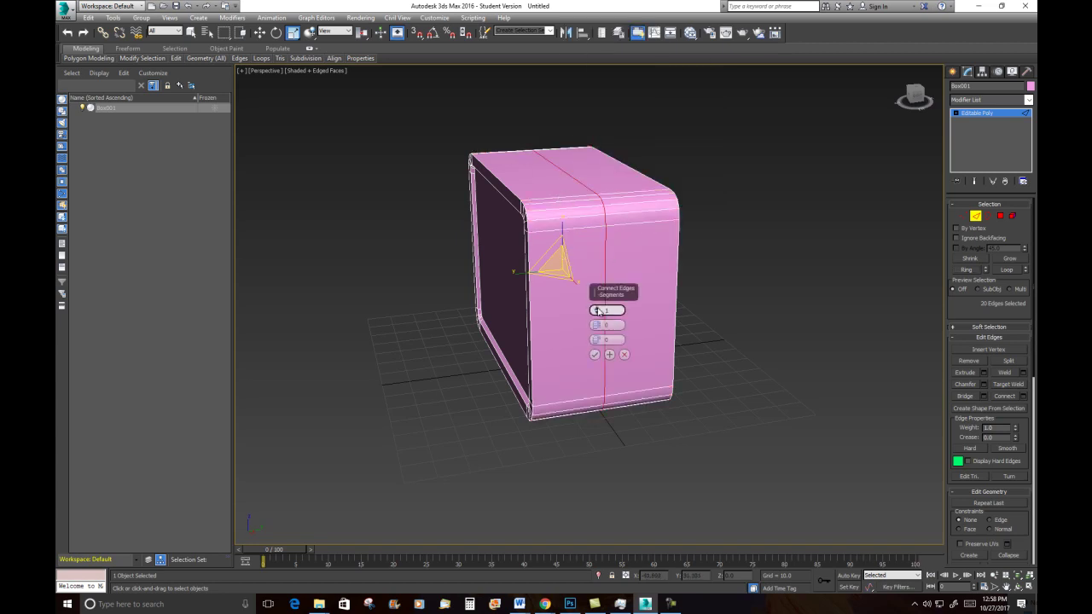
{"action": "left_click_drag", "start_coordinate": [595, 310], "coordinate": [670, 190]}
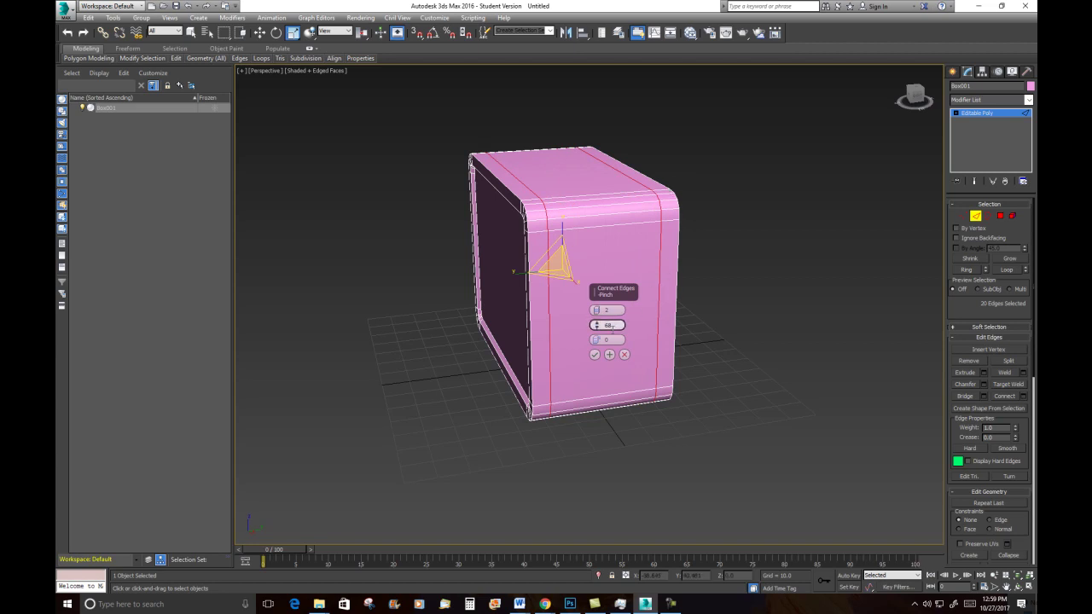
{"action": "left_click", "coordinate": [595, 355]}
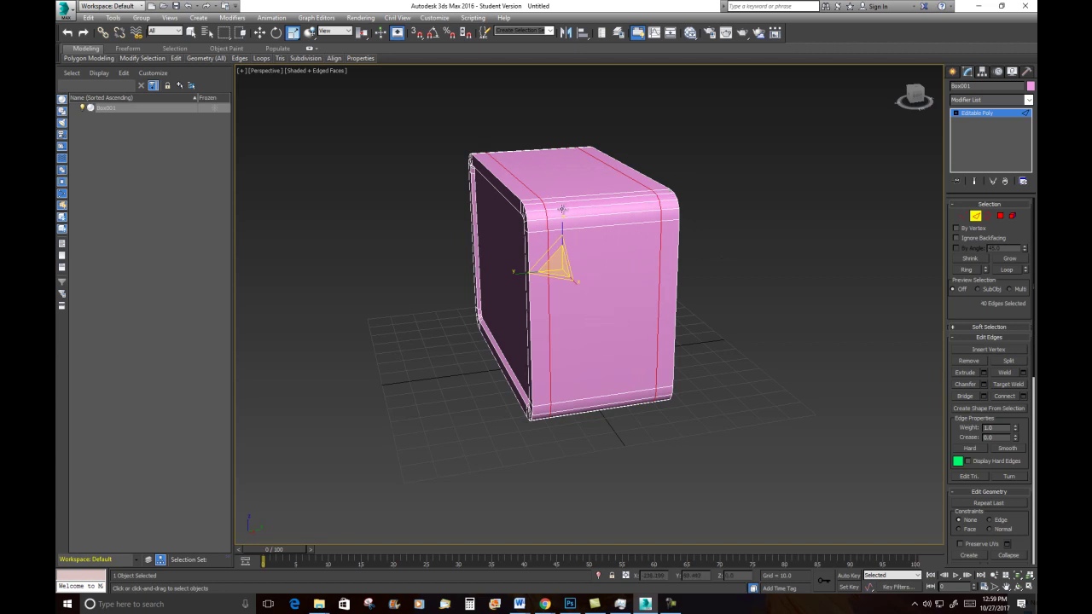
Chamfer the two connected edge loops with an amount of about 0.52 and 1 segment to form narrow paired loops.
{"action": "right_click", "coordinate": [598, 165]}
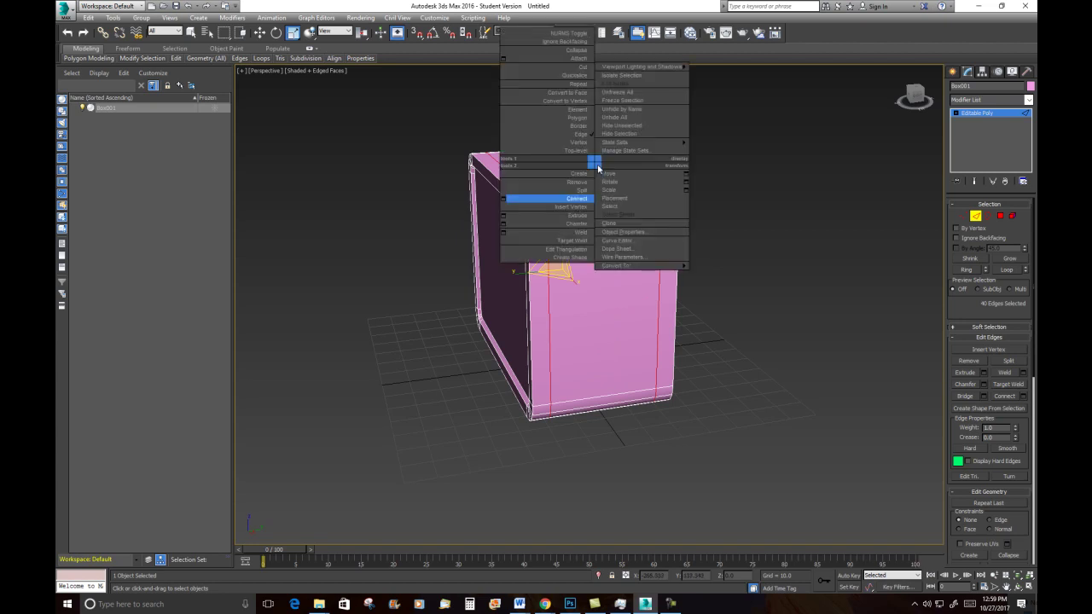
{"action": "left_click", "coordinate": [503, 224]}
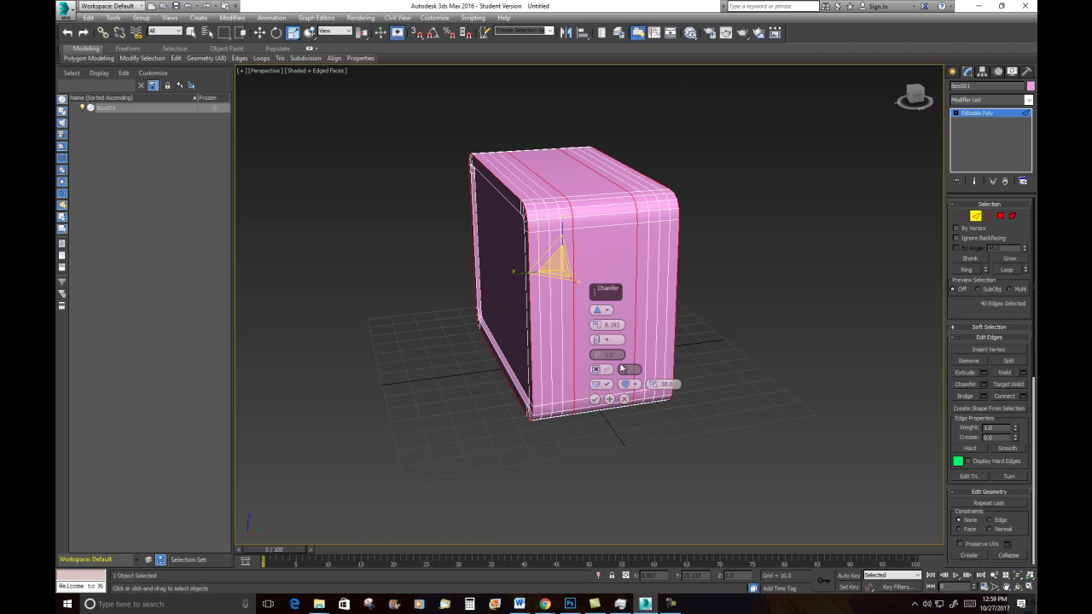
{"action": "mouse_move", "coordinate": [594, 325]}
{"action": "left_mouse_down"}
{"action": "mouse_move", "coordinate": [599, 355]}
{"action": "mouse_move", "coordinate": [595, 340]}
{"action": "left_mouse_up"}
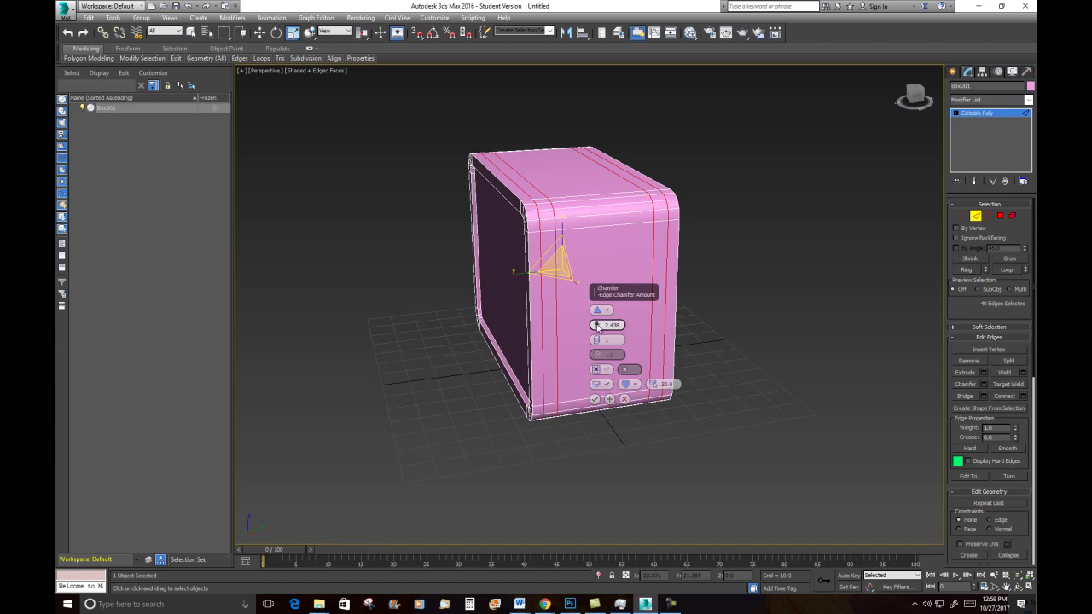
{"action": "left_click_drag", "start_coordinate": [596, 326], "coordinate": [596, 326]}
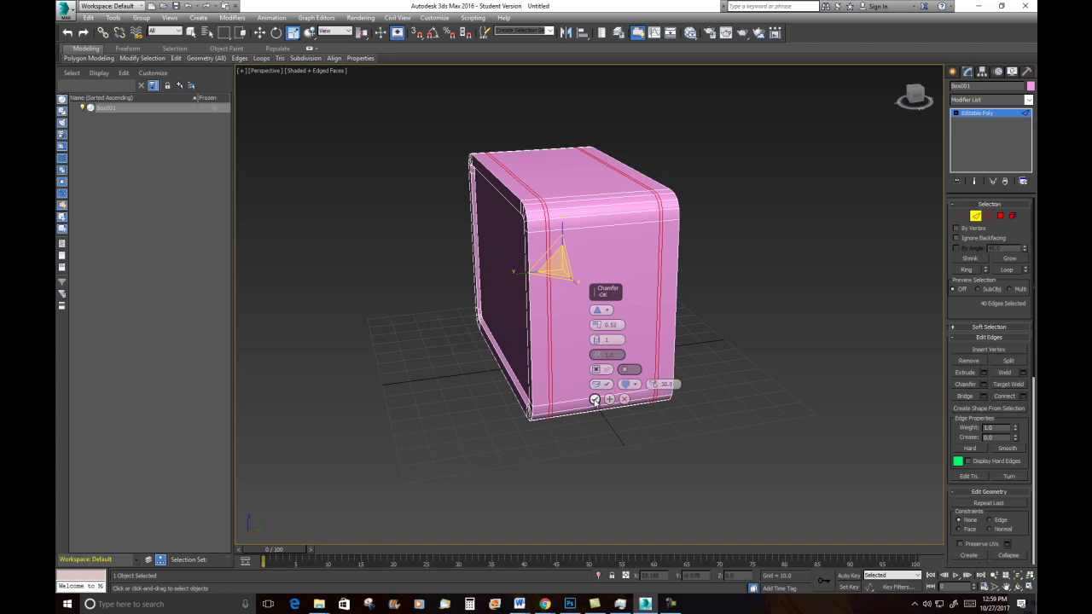
{"action": "left_click", "coordinate": [595, 398]}
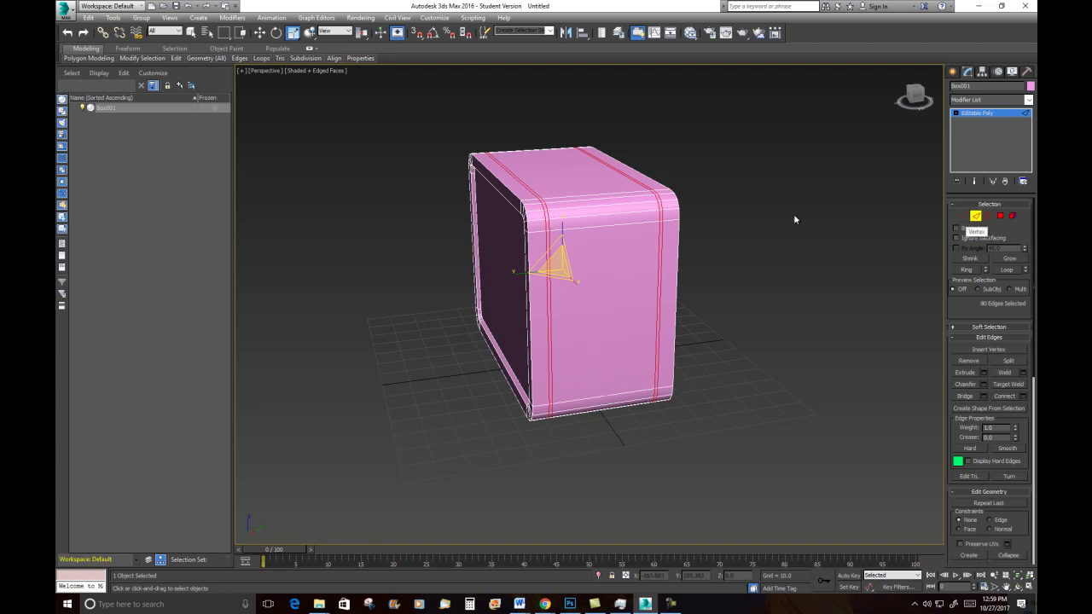
Select the ring of depth-wise edges between the paired loops and convert it to a polygon selection of the band and its chamfer strips.
{"action": "left_click", "coordinate": [602, 216]}
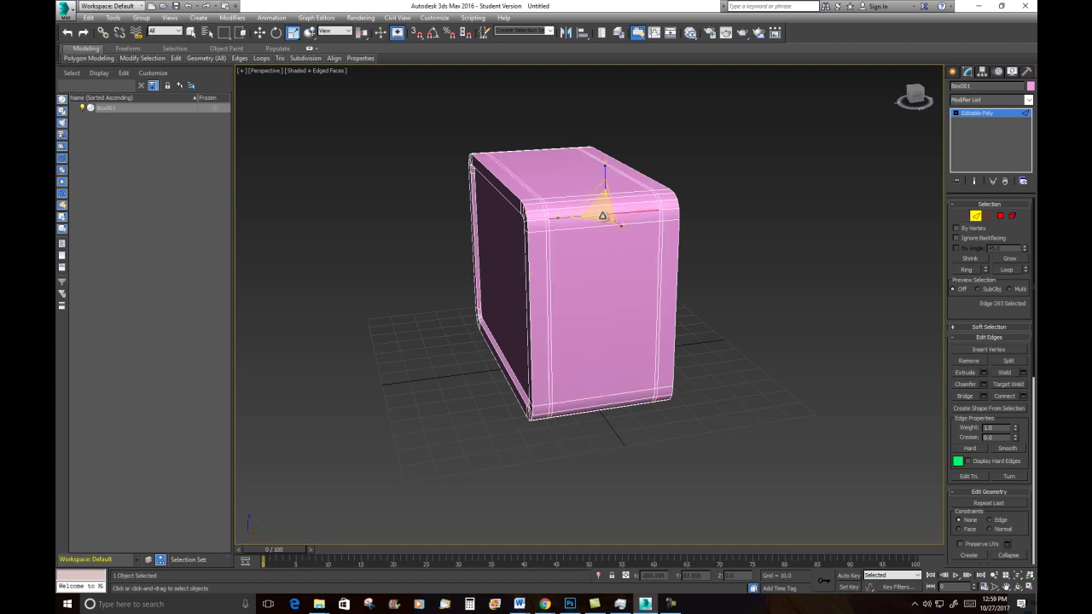
{"action": "left_click", "coordinate": [965, 270]}
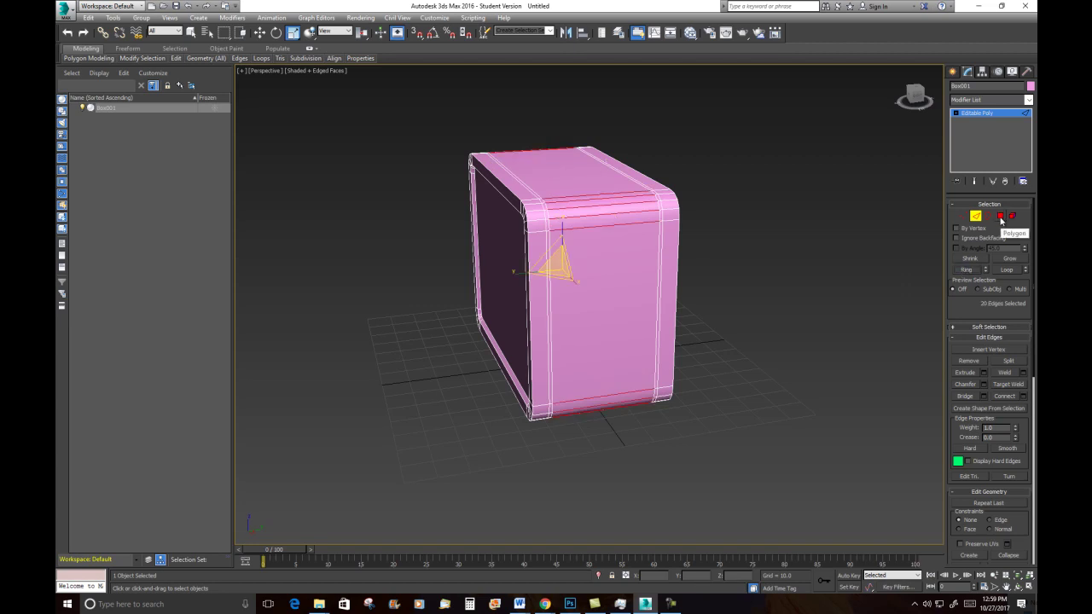
{"action": "left_click", "coordinate": [999, 215], "text": "ctrl"}
Try to extrude the selected side polygons inward by Local Normal with a height of about -1.15.
{"action": "middle_click_drag", "start_coordinate": [716, 278], "coordinate": [733, 277], "text": "alt"}
{"action": "right_click", "coordinate": [773, 221]}
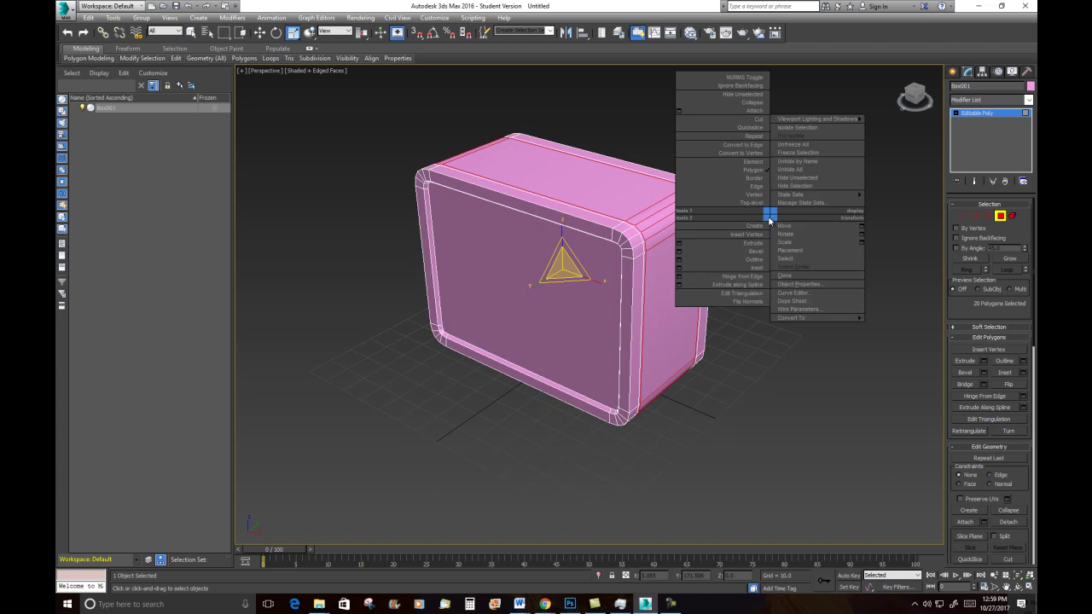
{"action": "left_click", "coordinate": [679, 245]}
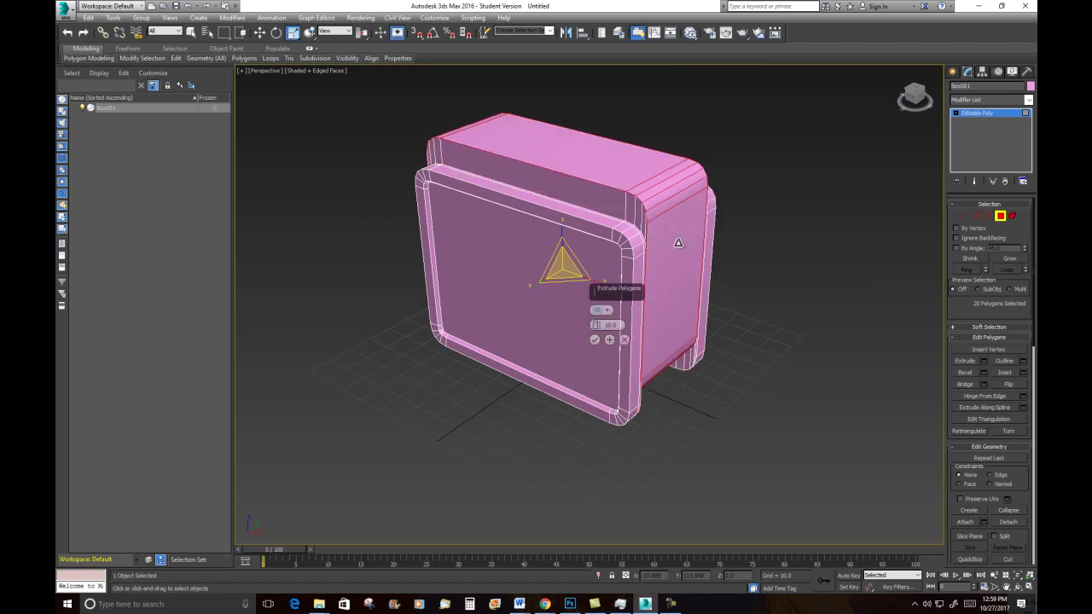
{"action": "left_click", "coordinate": [605, 310]}
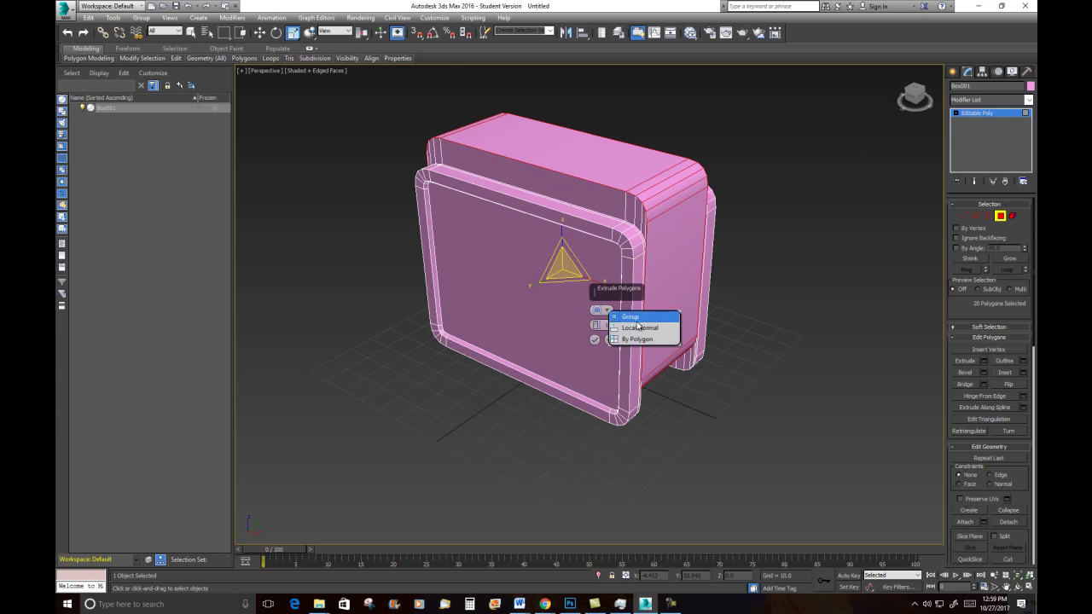
{"action": "left_click", "coordinate": [639, 329]}
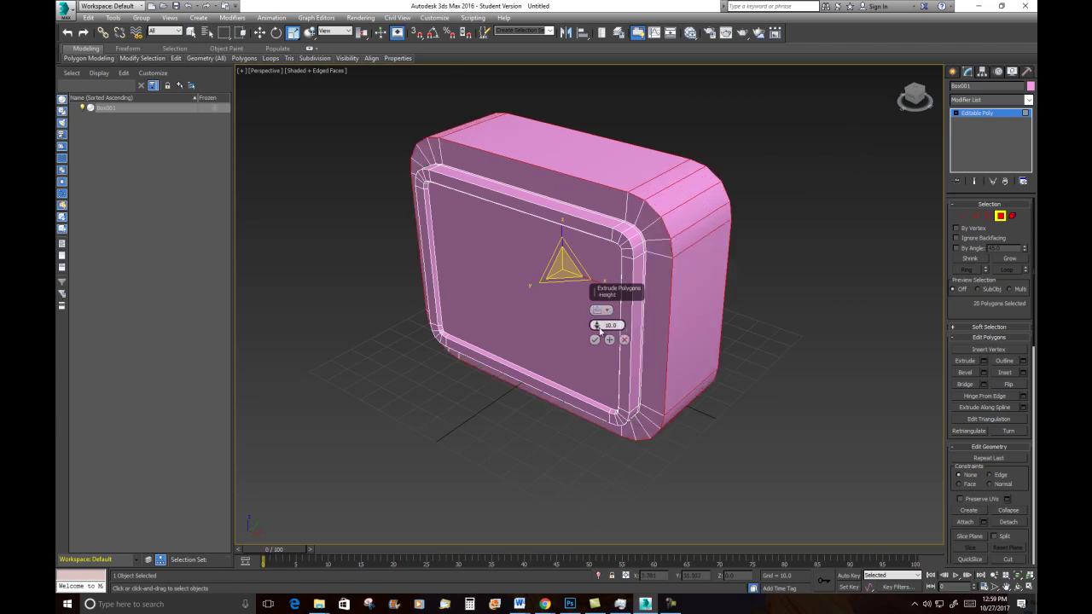
{"action": "left_click_drag", "start_coordinate": [595, 326], "coordinate": [655, 333]}
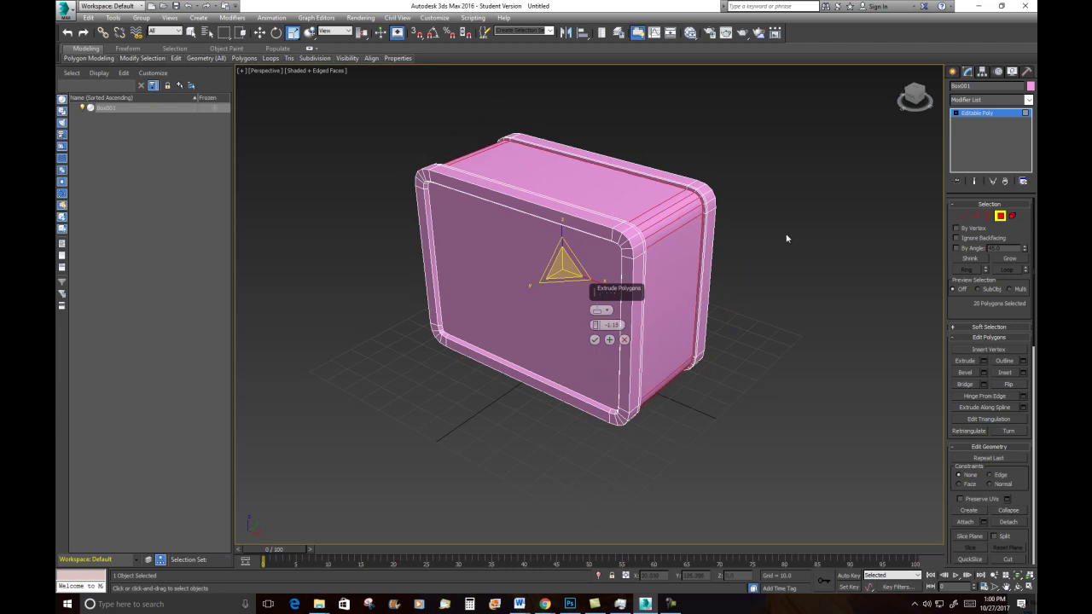
Examine the recessed side band and compare it with the vintage lunchbox reference photo in the browser.
{"action": "middle_click_drag", "start_coordinate": [804, 274], "coordinate": [771, 259], "text": "alt"}
{"action": "middle_click_drag", "start_coordinate": [676, 217], "coordinate": [707, 261]}
{"action": "scroll", "coordinate": [707, 260], "scroll_direction": "up", "scroll_amount": 4}
{"action": "scroll", "coordinate": [707, 260], "scroll_direction": "down", "scroll_amount": 2}
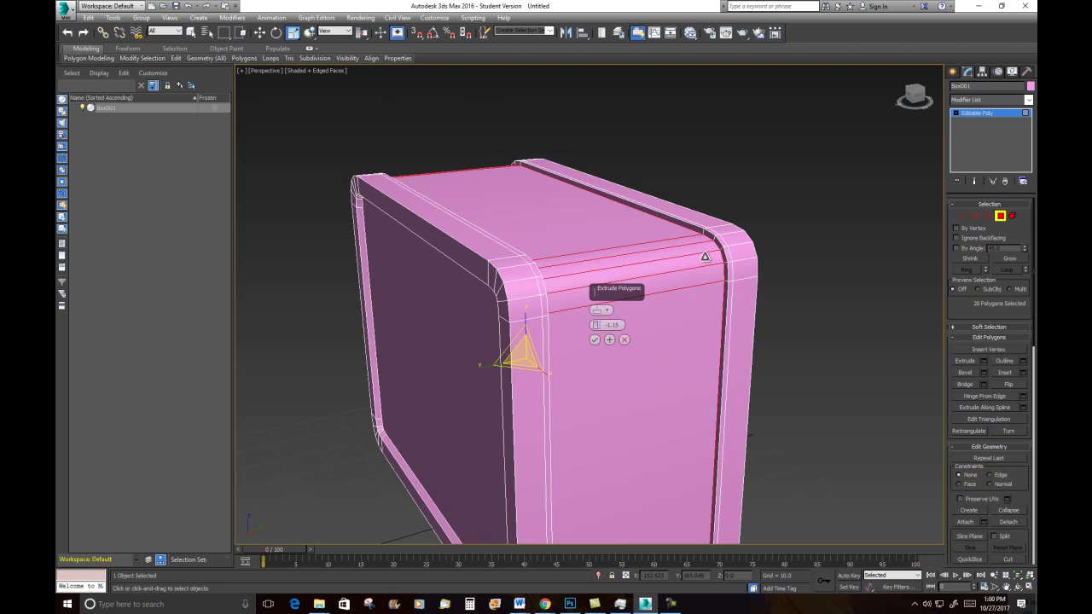
{"action": "left_click_drag", "start_coordinate": [1091, 84], "coordinate": [891, 89]}
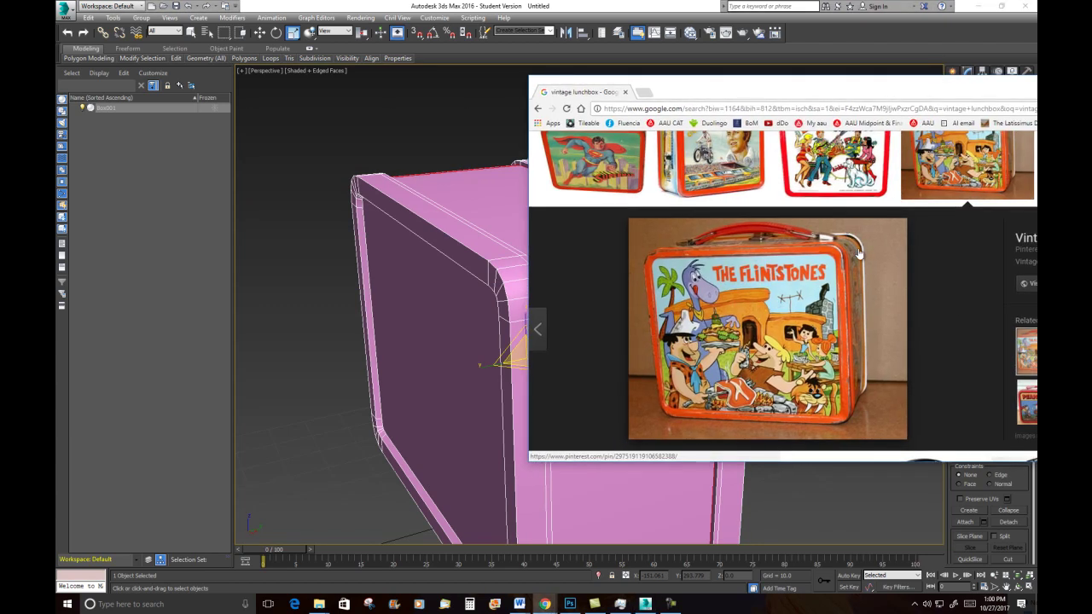
{"action": "left_click_drag", "start_coordinate": [888, 89], "coordinate": [1091, 88]}
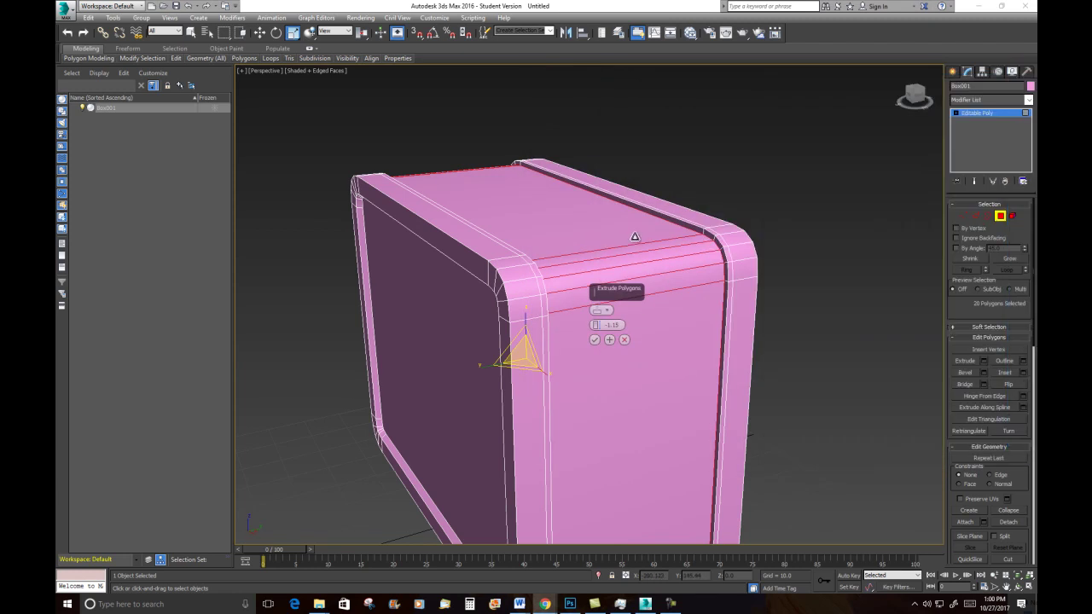
{"action": "mouse_move", "coordinate": [694, 225]}
{"action": "middle_mouse_down", "text": "alt"}
{"action": "mouse_move", "coordinate": [683, 223]}
{"action": "mouse_move", "coordinate": [694, 226]}
{"action": "mouse_move", "coordinate": [687, 237]}
{"action": "middle_mouse_up", "text": "alt"}
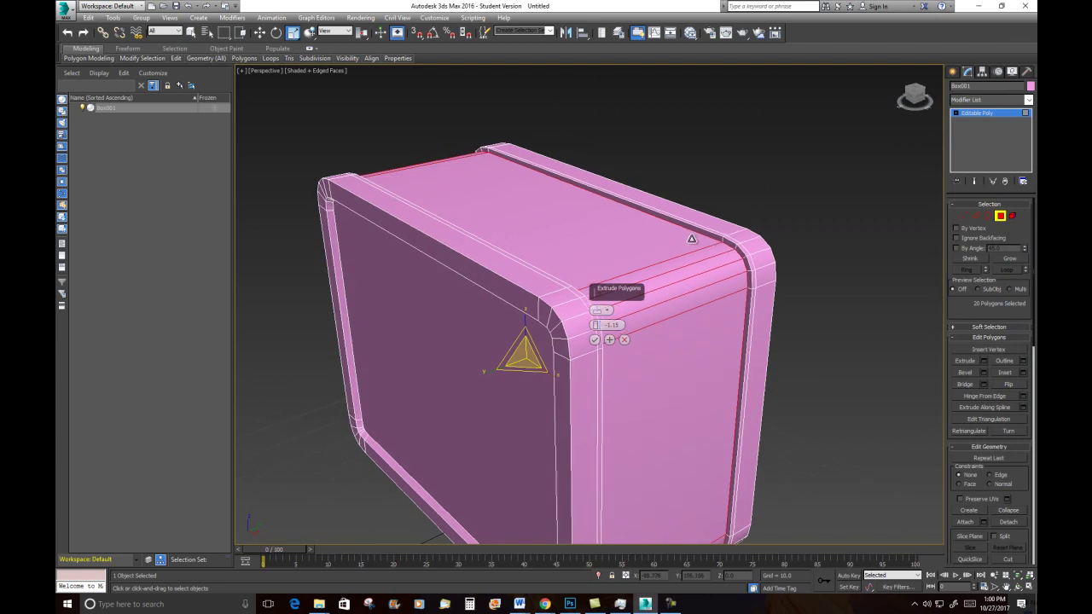
{"action": "left_click", "coordinate": [976, 216]}
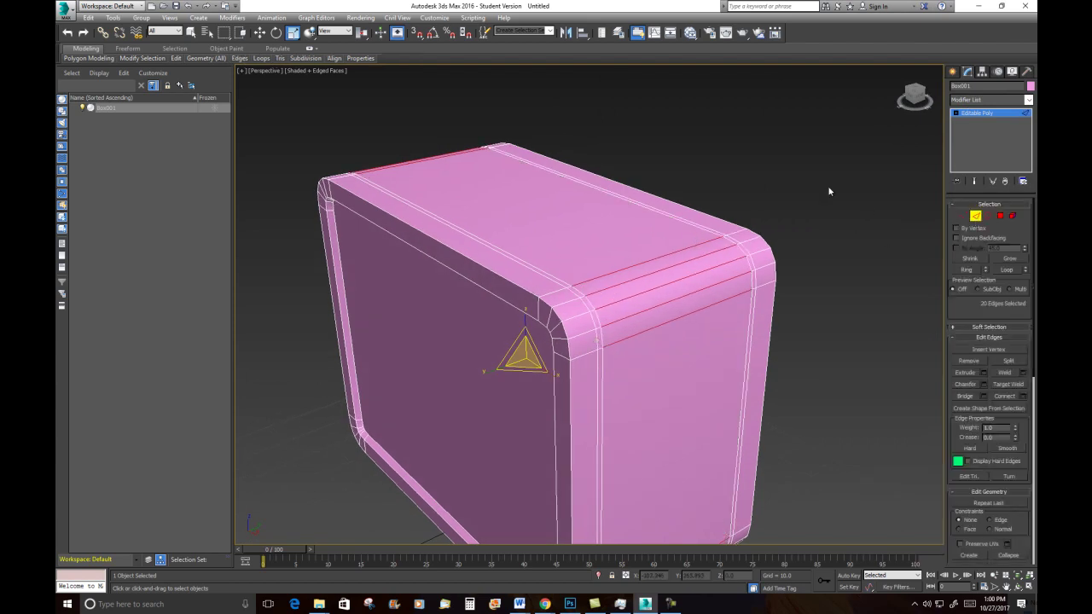
{"action": "right_click", "coordinate": [774, 177]}
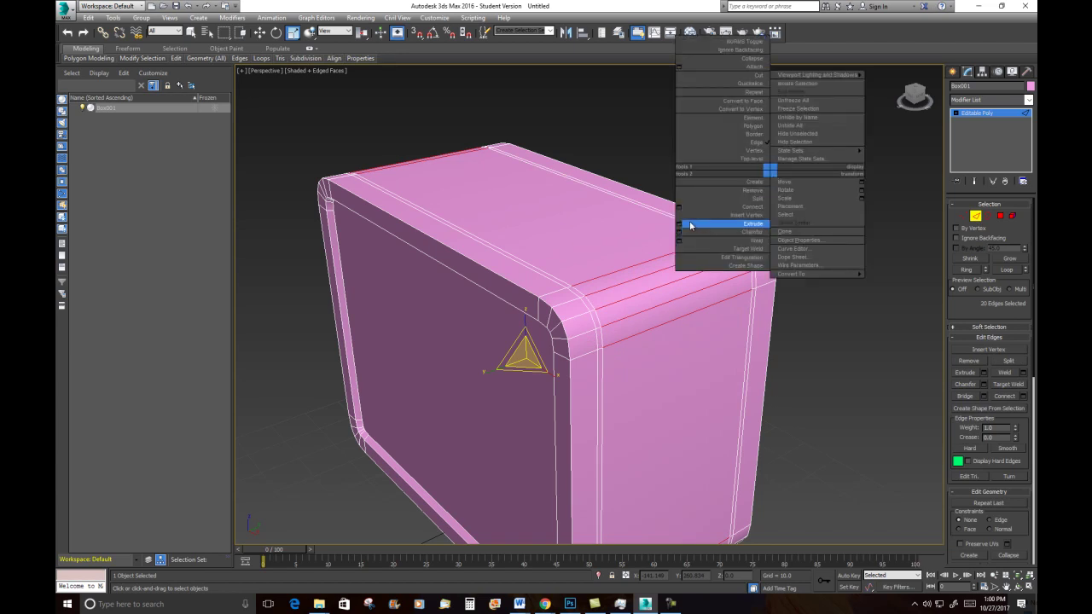
{"action": "left_click", "coordinate": [680, 225]}
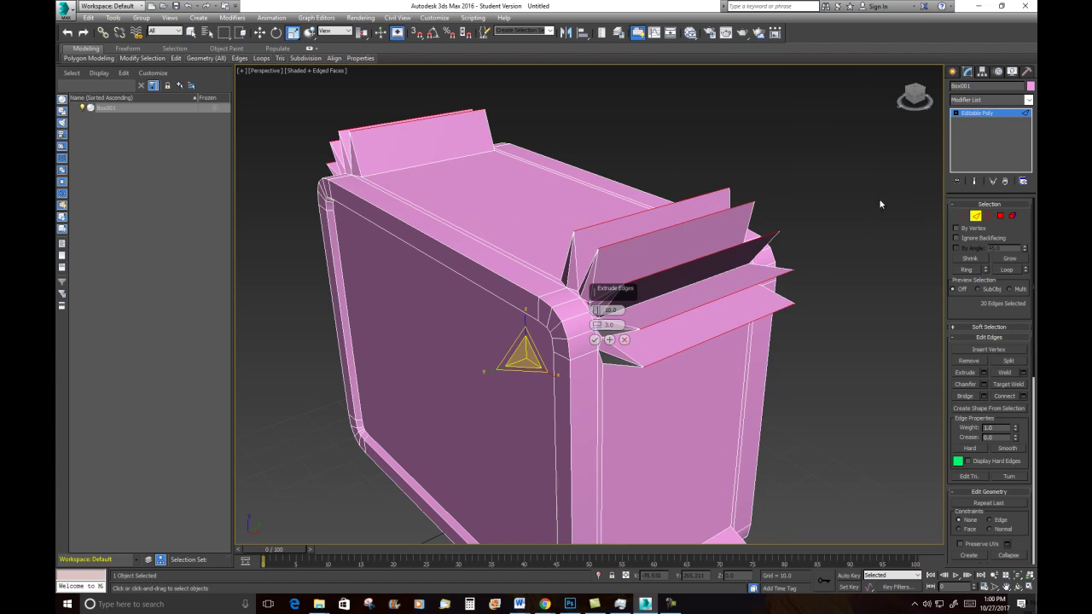
{"action": "left_click", "coordinate": [624, 340]}
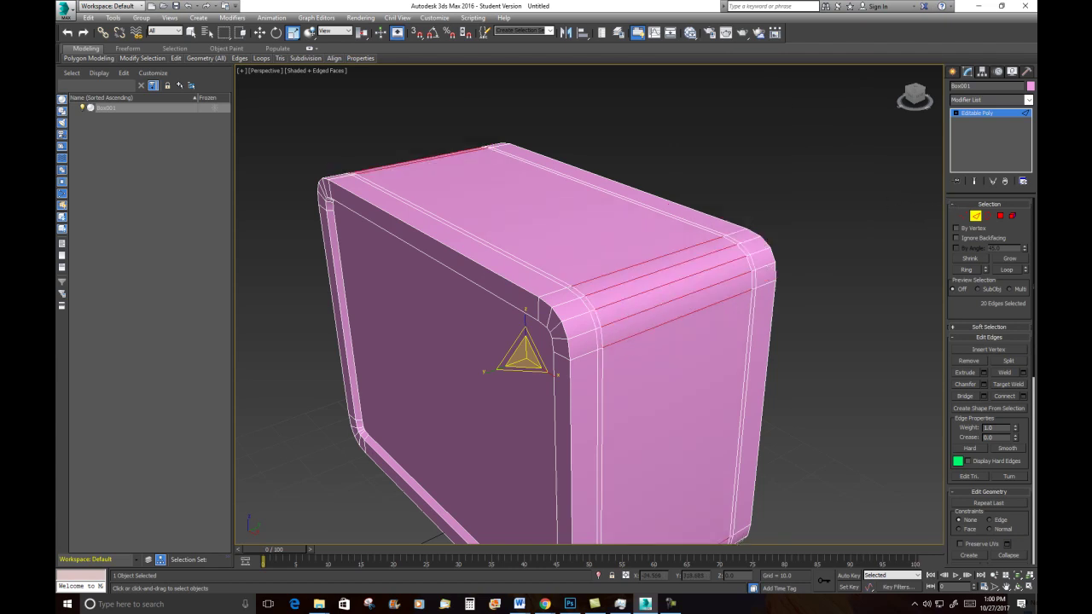
Extrude the polygons of the side band between the two rims inward with a height of about -1.27.
{"action": "left_click", "coordinate": [1000, 217]}
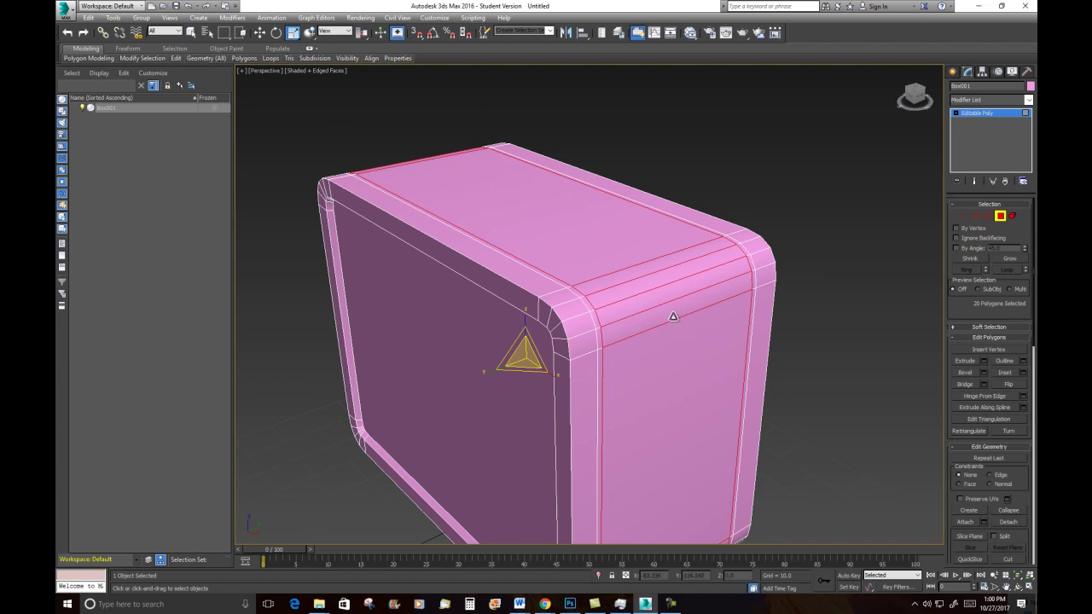
{"action": "right_click", "coordinate": [734, 196]}
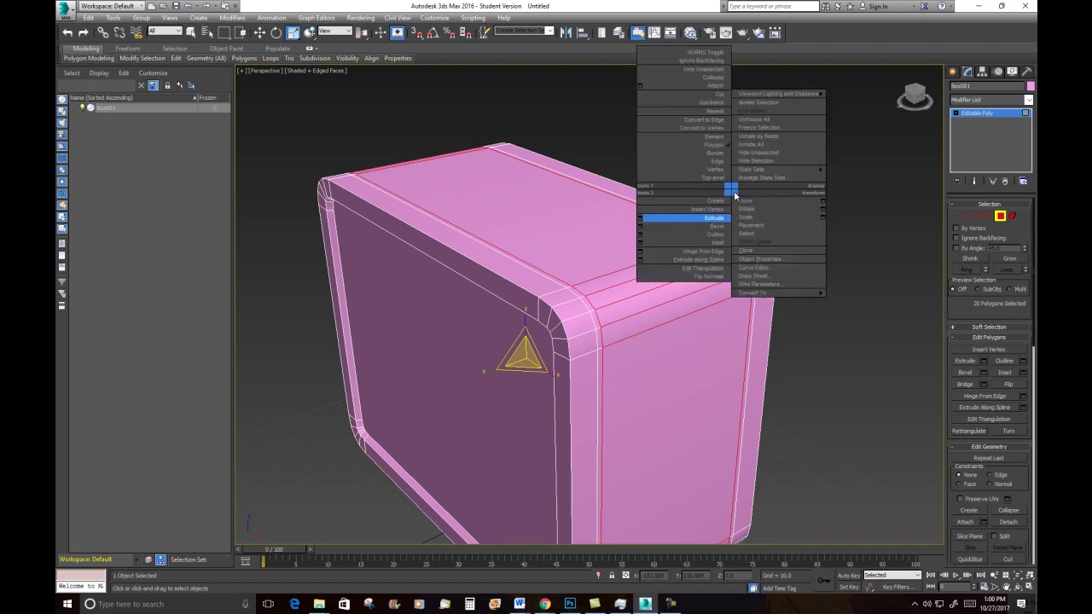
{"action": "left_click", "coordinate": [643, 215]}
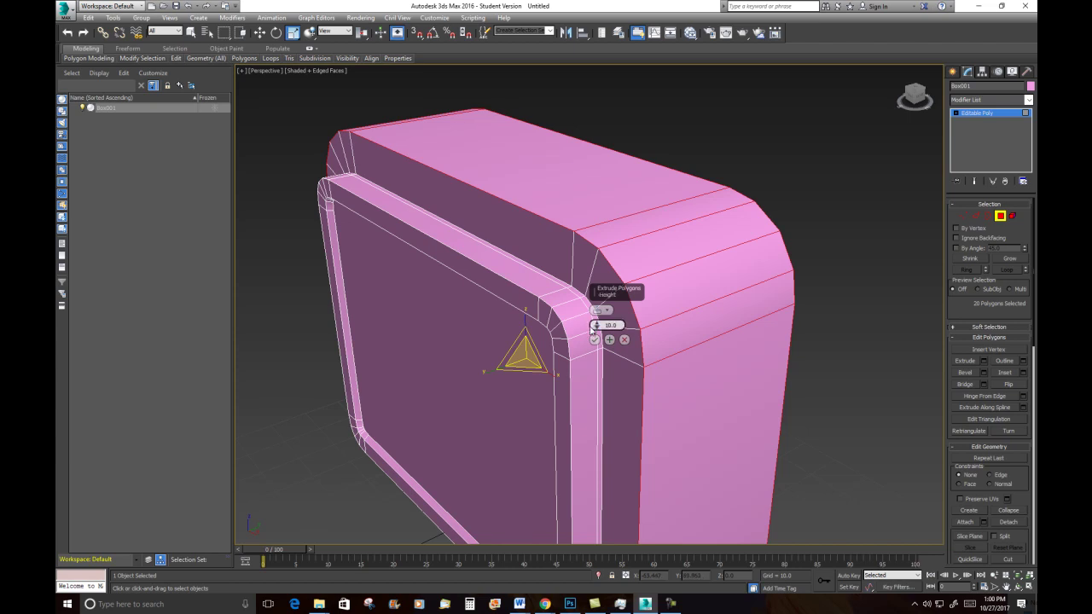
{"action": "left_click_drag", "start_coordinate": [595, 325], "coordinate": [592, 388]}
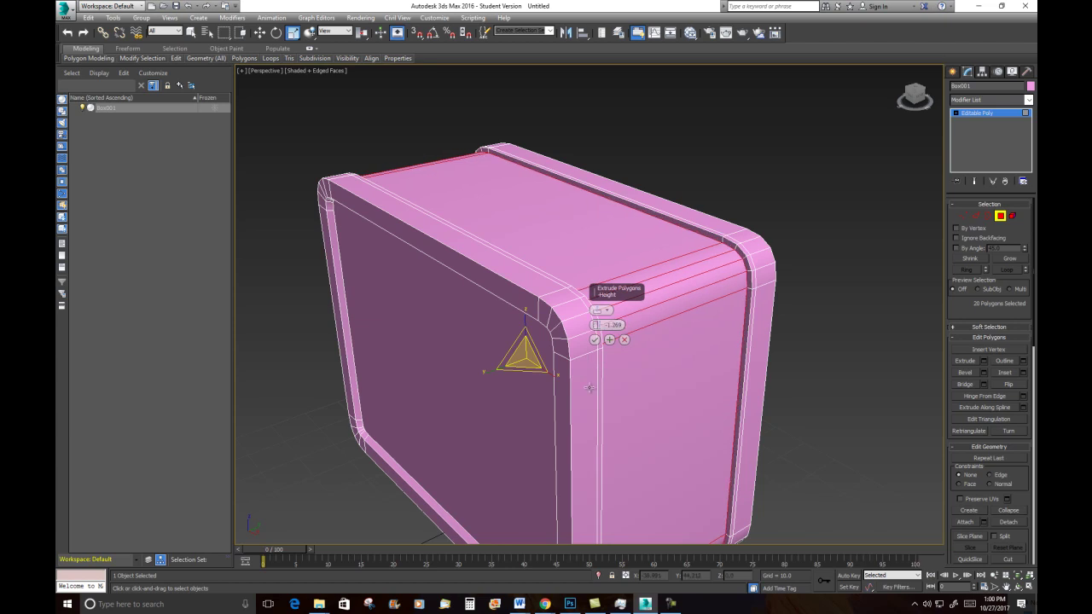
{"action": "left_click", "coordinate": [595, 339]}
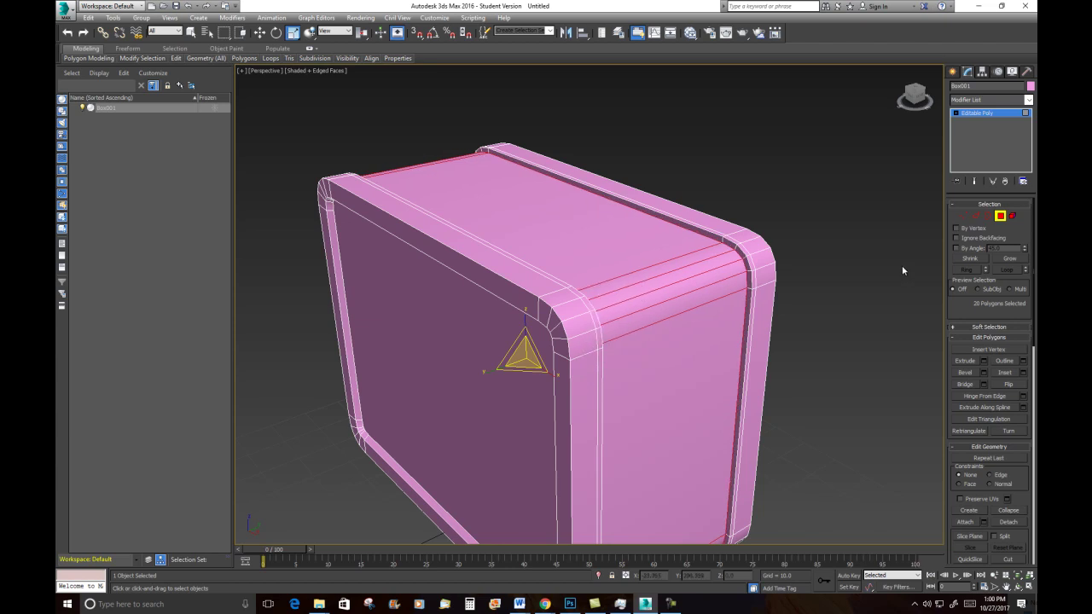
Select the rings of short crosswise edges in the narrow chamfer strips along both rims of the side band.
{"action": "left_click", "coordinate": [568, 287]}
{"action": "scroll", "coordinate": [581, 293], "scroll_direction": "up", "scroll_amount": 6}
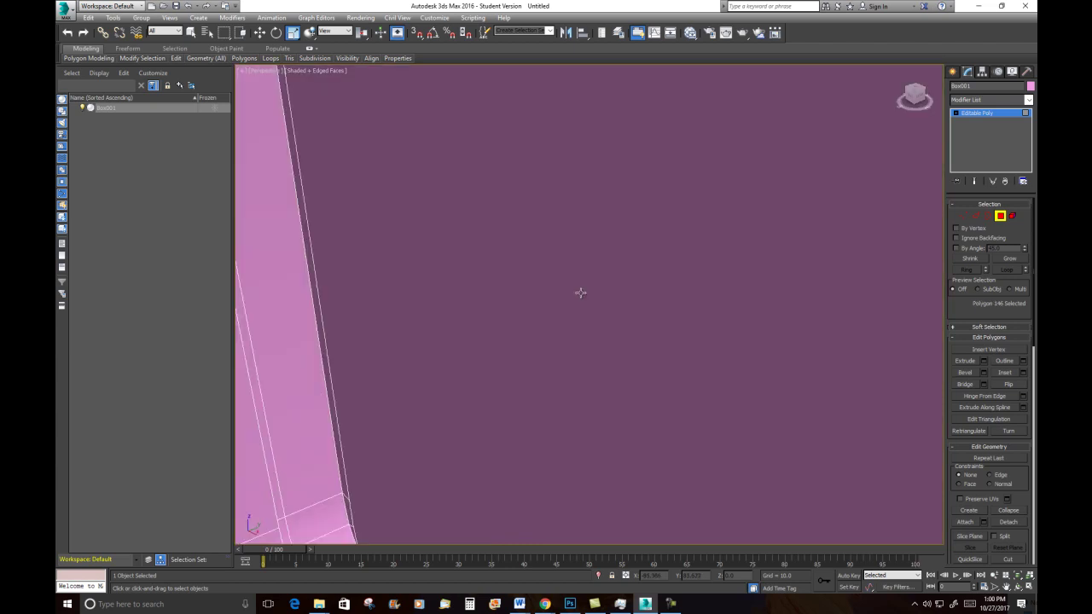
{"action": "scroll", "coordinate": [581, 293], "scroll_direction": "down", "scroll_amount": 3}
{"action": "left_click", "coordinate": [583, 305]}
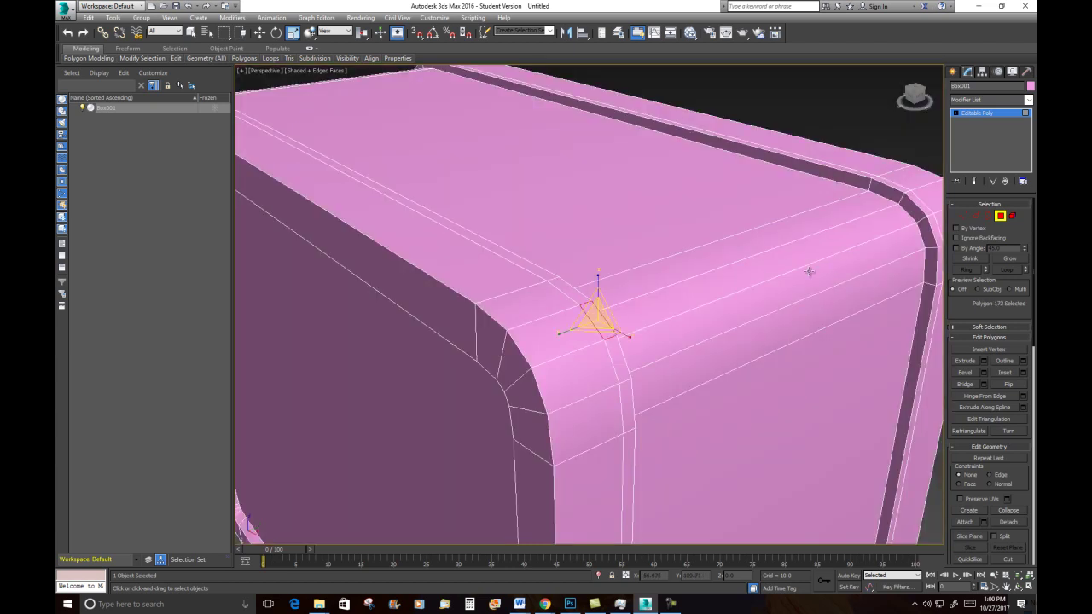
{"action": "left_click", "coordinate": [975, 215]}
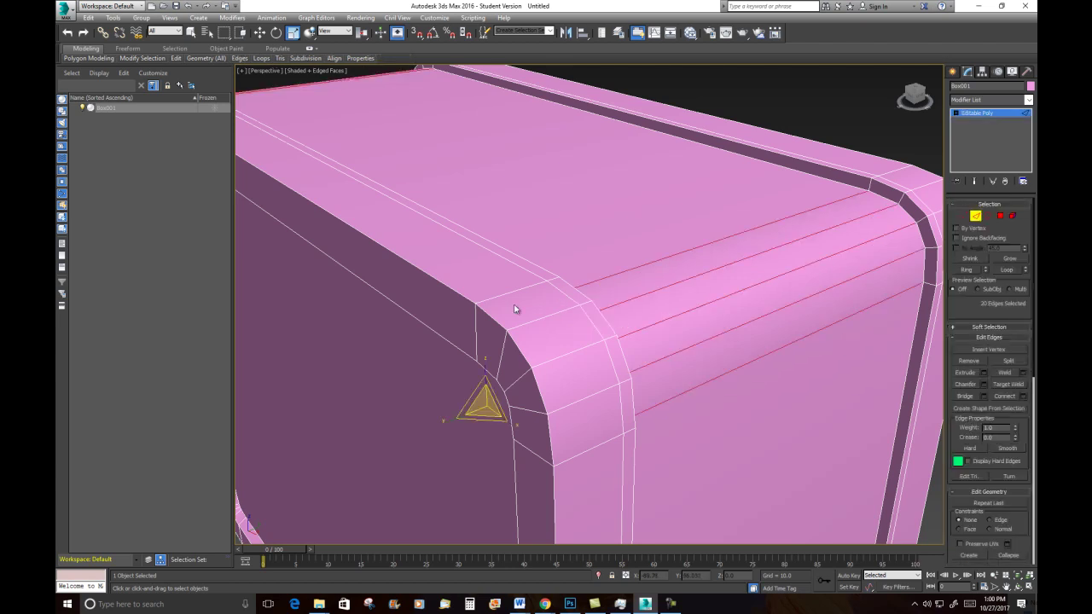
{"action": "left_click", "coordinate": [551, 280]}
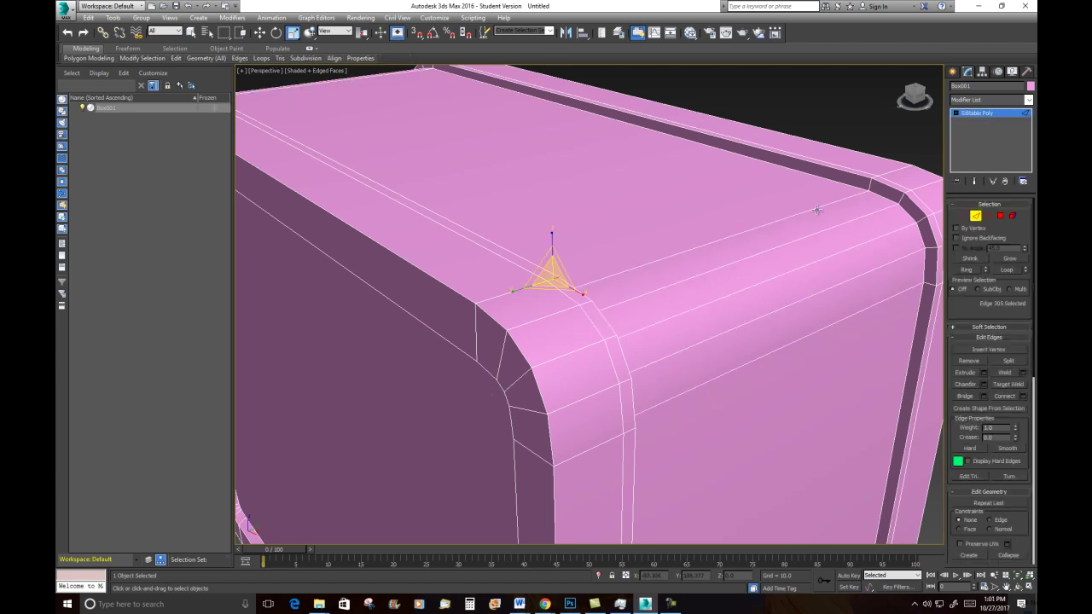
{"action": "left_click", "coordinate": [872, 179], "text": "ctrl"}
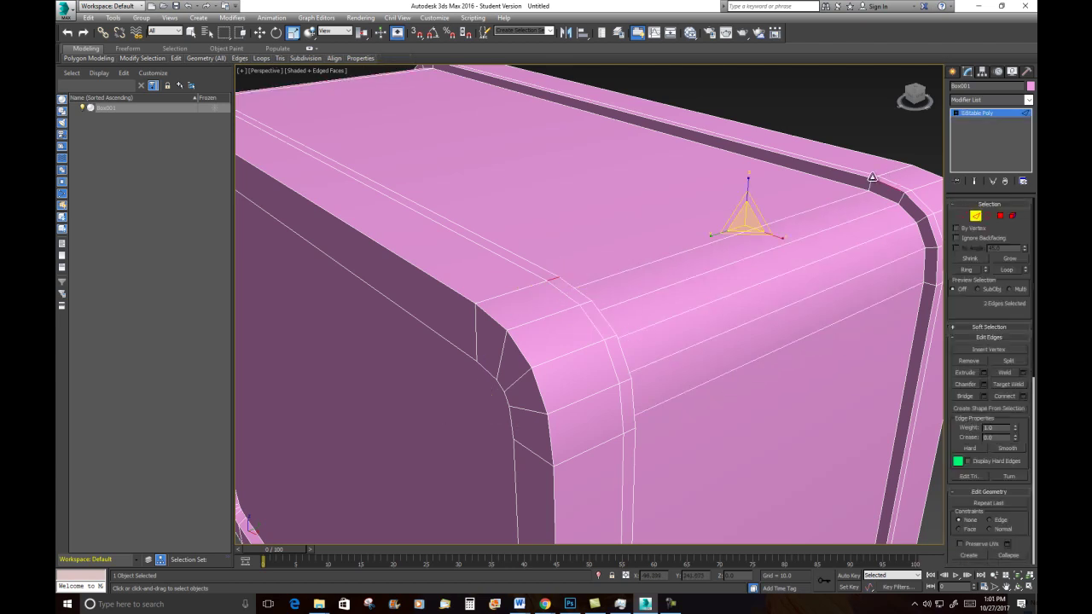
{"action": "left_click", "coordinate": [881, 182], "text": "ctrl"}
{"action": "key", "text": "ctrl+z"}
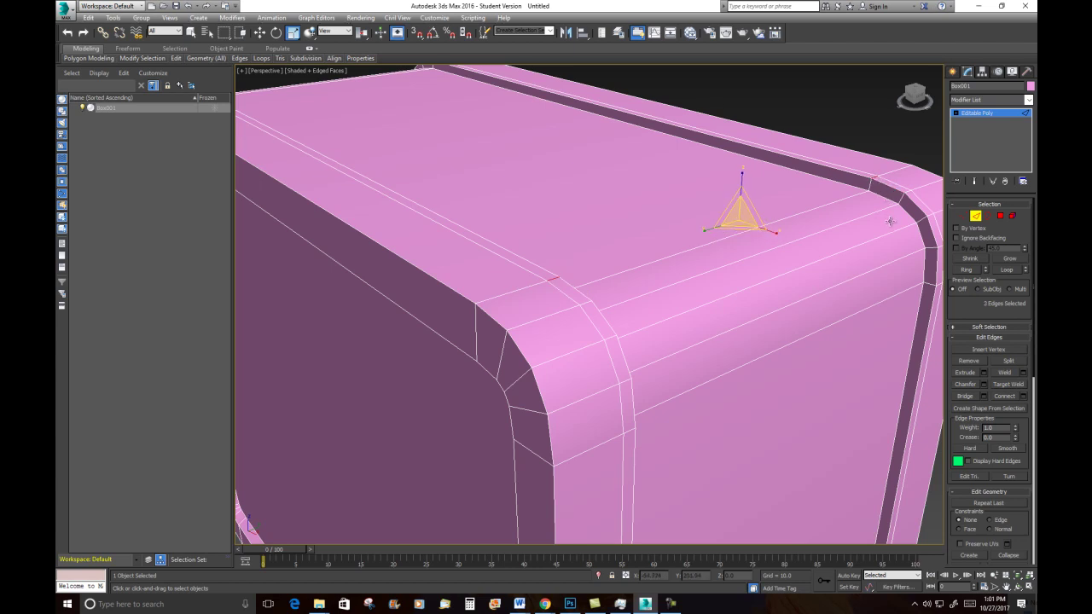
{"action": "left_click", "coordinate": [964, 269]}
{"action": "middle_click_drag", "start_coordinate": [798, 317], "coordinate": [766, 314], "text": "alt"}
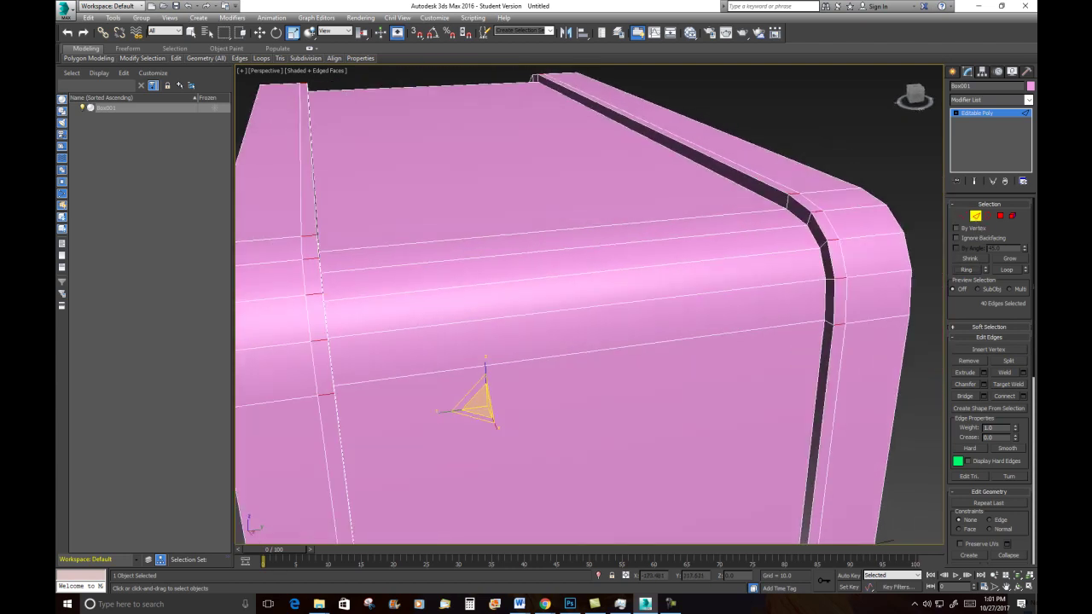
Check the rim details in the Flintstones and Evel Knievel lunchbox reference photos in the browser.
{"action": "left_click_drag", "start_coordinate": [1037, 90], "coordinate": [715, 80]}
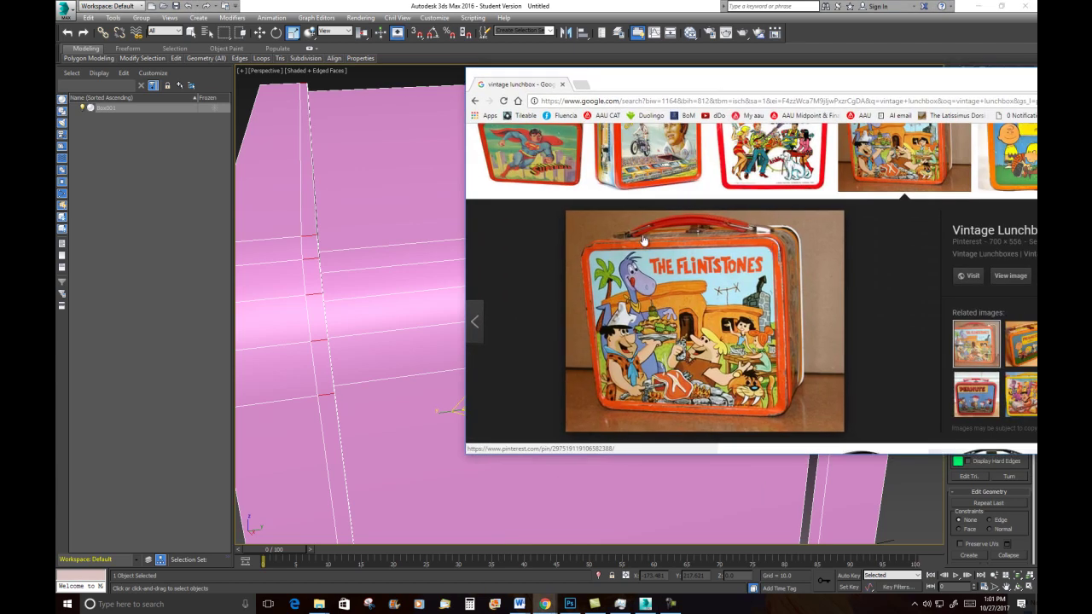
{"action": "left_click", "coordinate": [616, 166]}
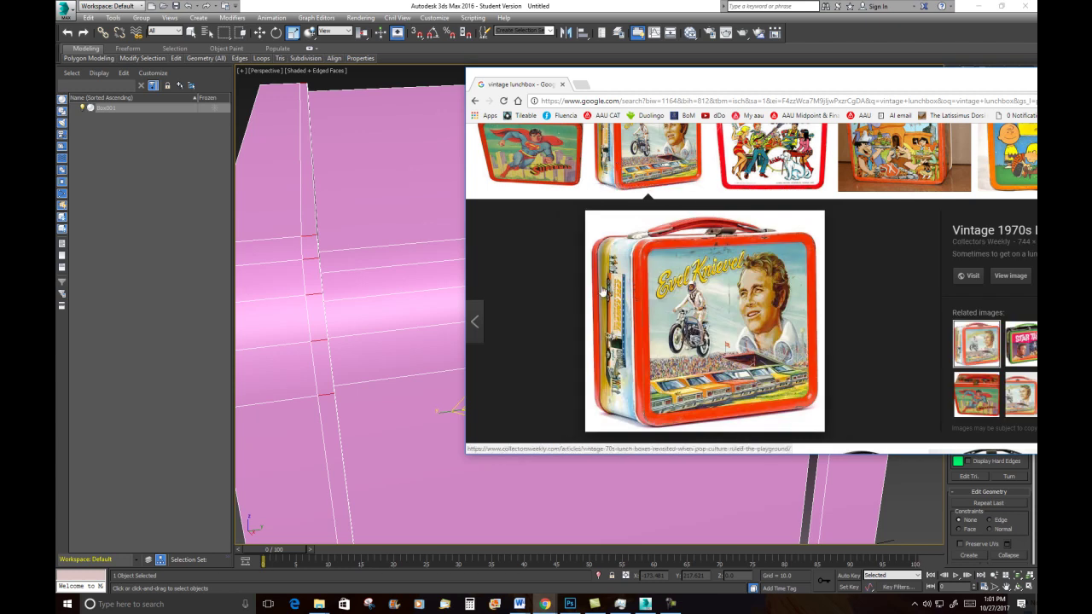
{"action": "left_click_drag", "start_coordinate": [787, 86], "coordinate": [1091, 58]}
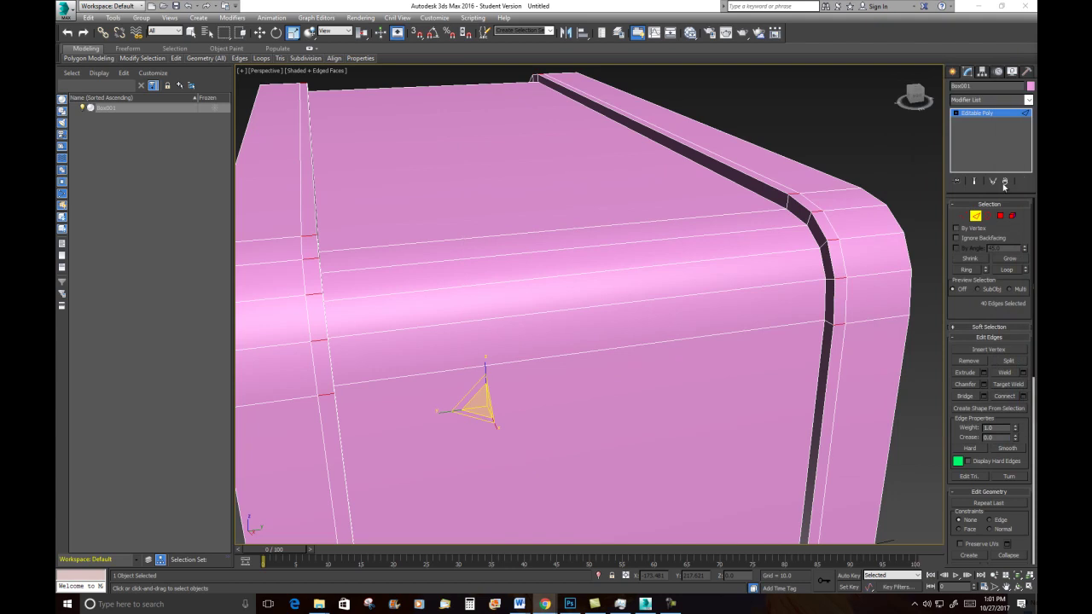
Convert the edge rings to strip polygons and bevel them by Local Normal with a height of about 0.33 and an outline of -0.76.
{"action": "left_click", "coordinate": [1000, 216]}
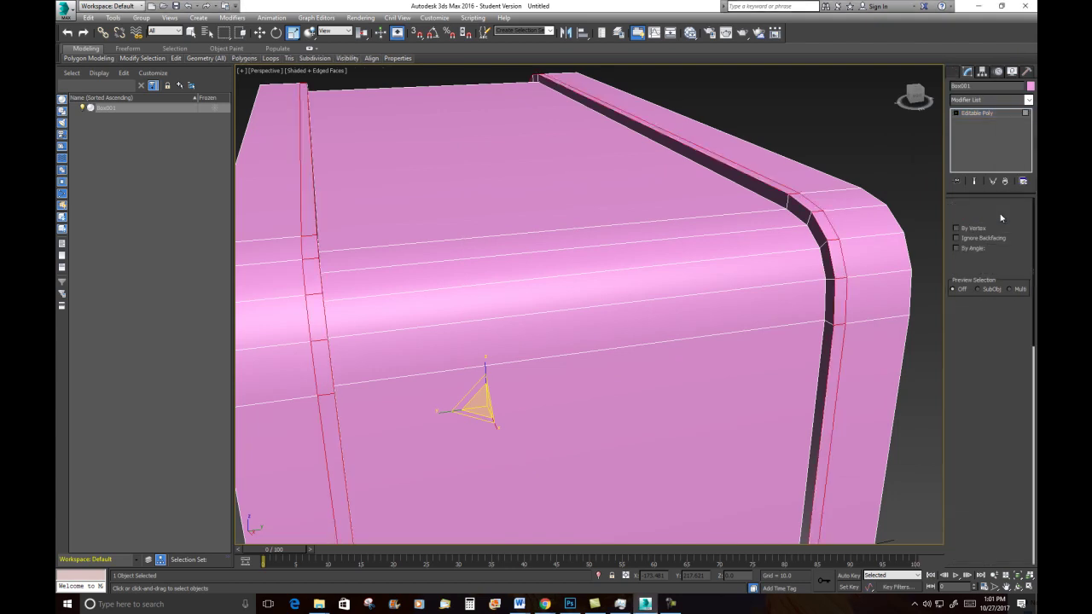
{"action": "scroll", "coordinate": [668, 247], "scroll_direction": "down", "scroll_amount": 5}
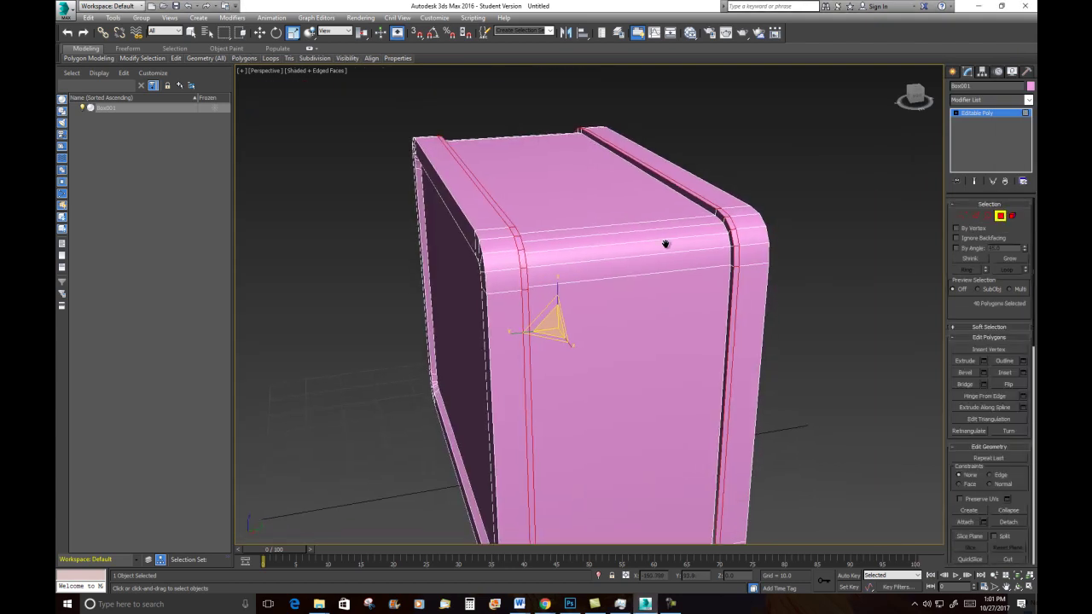
{"action": "scroll", "coordinate": [664, 244], "scroll_direction": "up", "scroll_amount": 5}
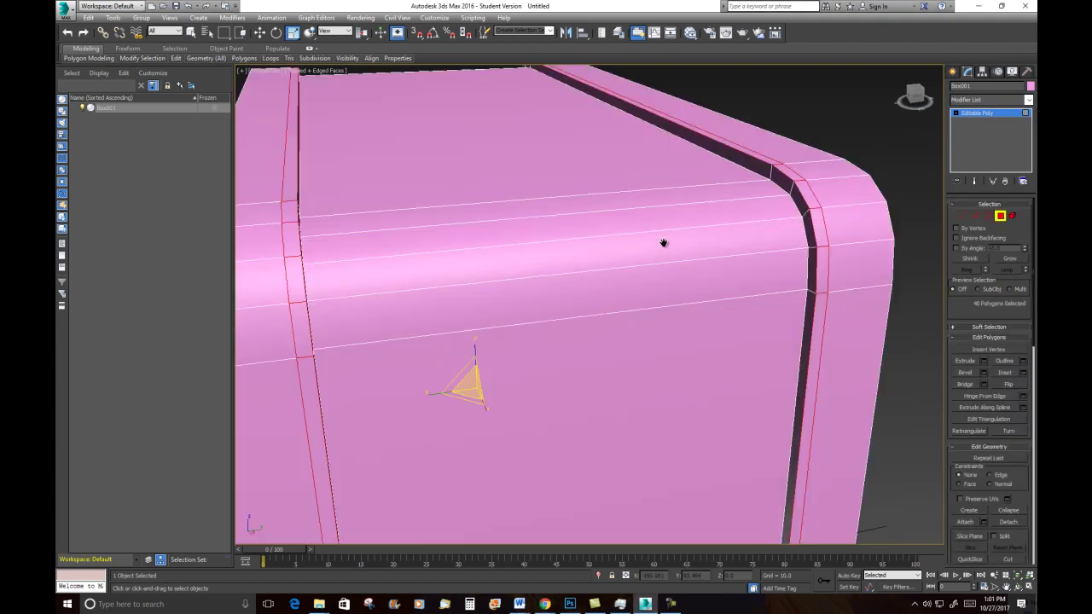
{"action": "right_click", "coordinate": [610, 173]}
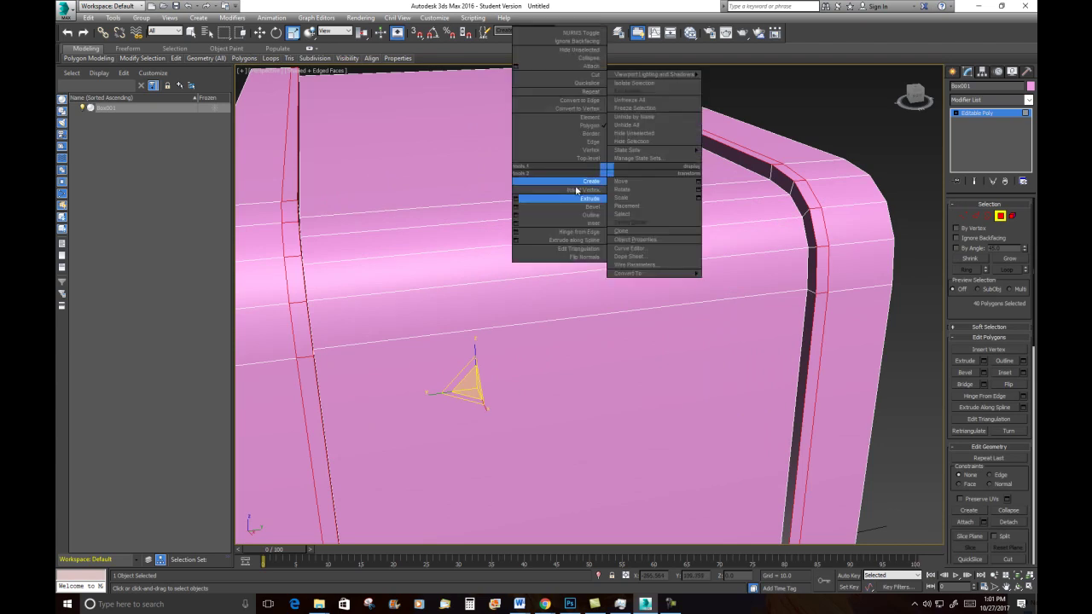
{"action": "left_click", "coordinate": [516, 207]}
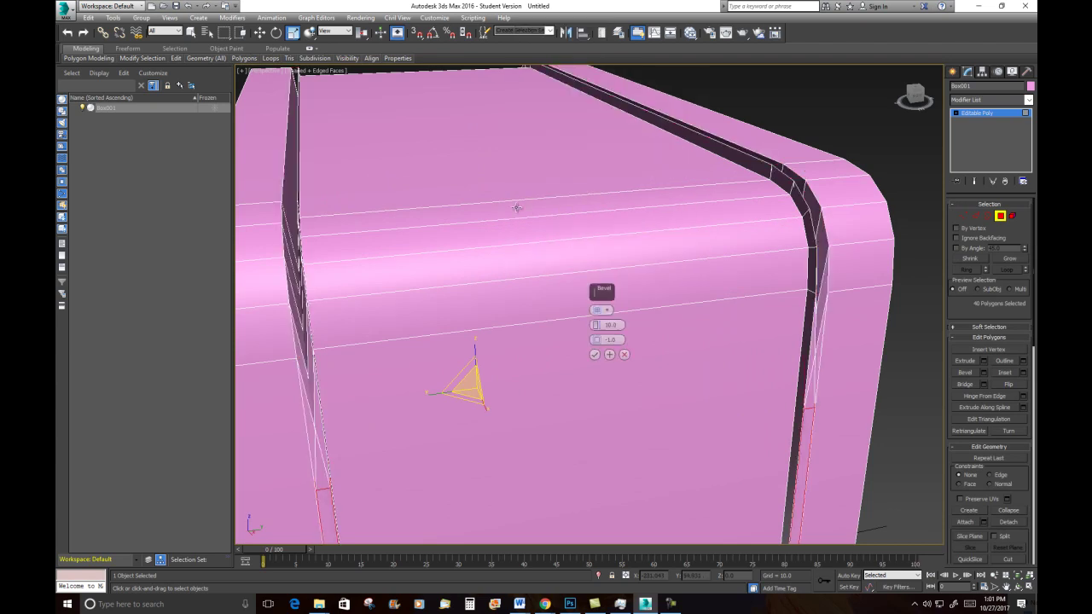
{"action": "left_click", "coordinate": [601, 310]}
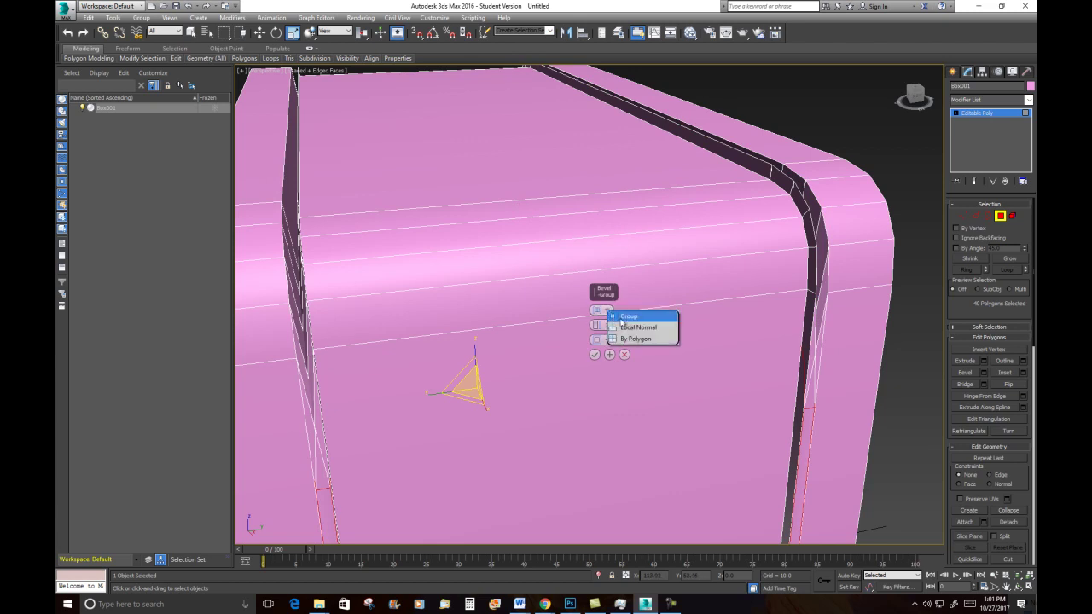
{"action": "left_click", "coordinate": [624, 327]}
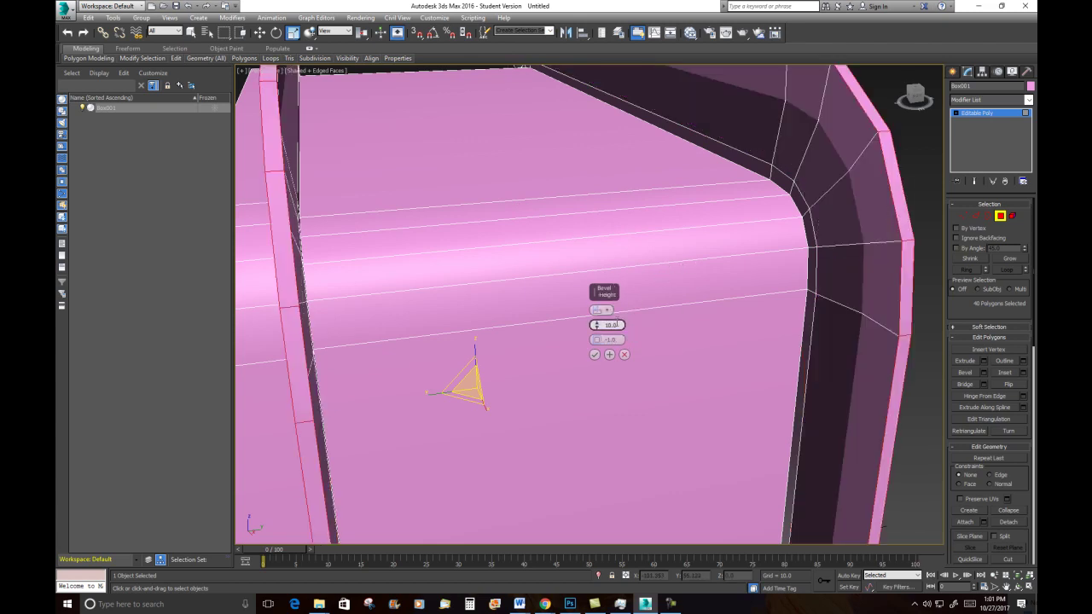
{"action": "mouse_move", "coordinate": [595, 325]}
{"action": "left_mouse_down"}
{"action": "mouse_move", "coordinate": [599, 364]}
{"action": "mouse_move", "coordinate": [596, 338]}
{"action": "left_mouse_up"}
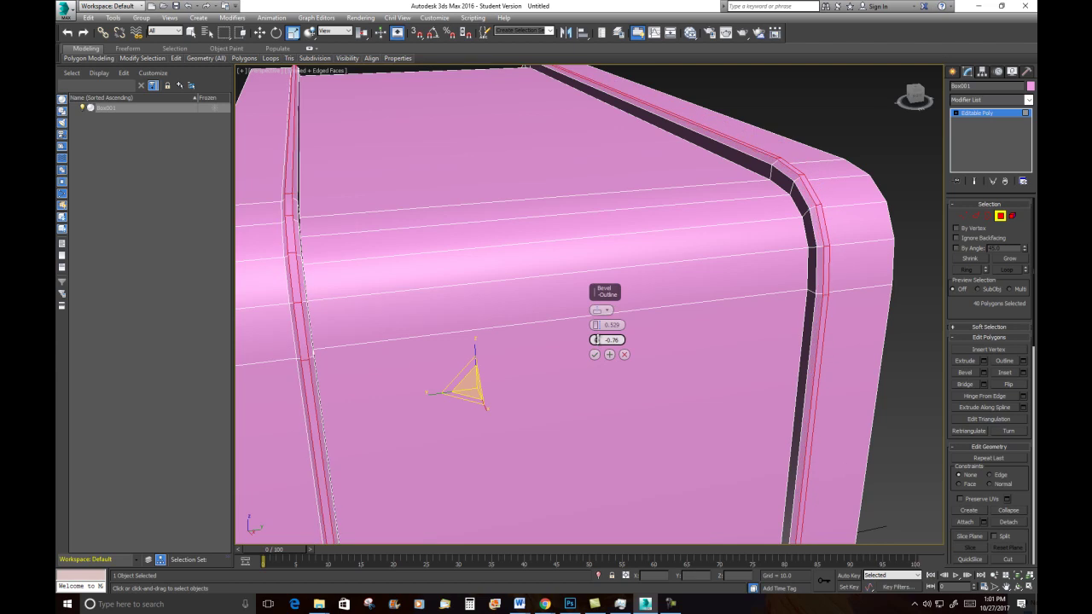
{"action": "middle_click_drag", "start_coordinate": [461, 243], "coordinate": [533, 222], "text": "alt"}
{"action": "key", "text": "super"}
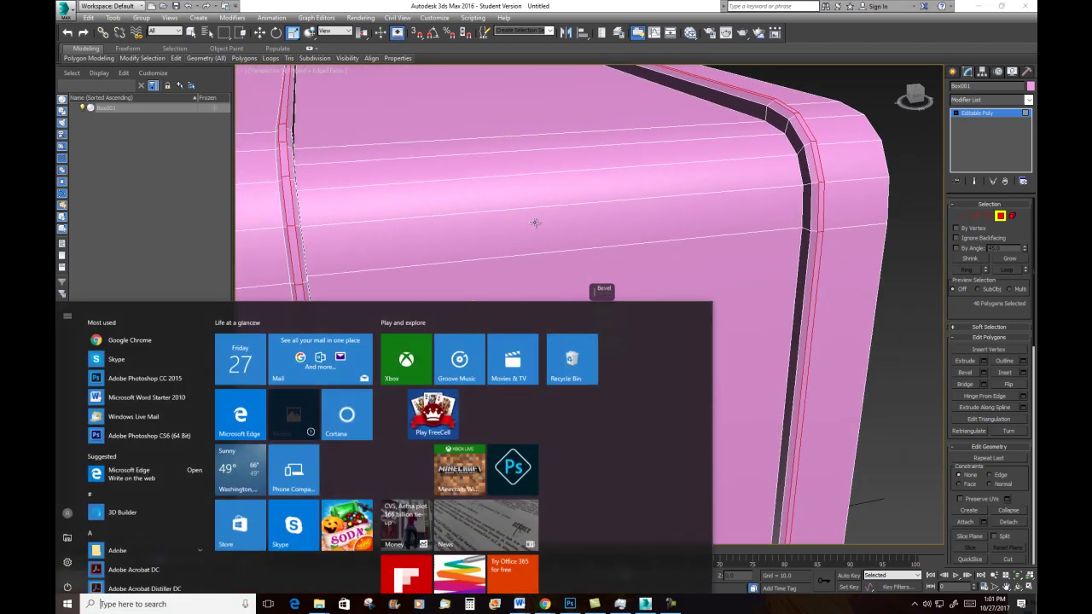
{"action": "mouse_move", "coordinate": [512, 174]}
{"action": "middle_mouse_down", "text": "alt"}
{"action": "mouse_move", "coordinate": [564, 191]}
{"action": "mouse_move", "coordinate": [555, 178]}
{"action": "mouse_move", "coordinate": [566, 176]}
{"action": "mouse_move", "coordinate": [497, 176]}
{"action": "middle_mouse_up", "text": "alt"}
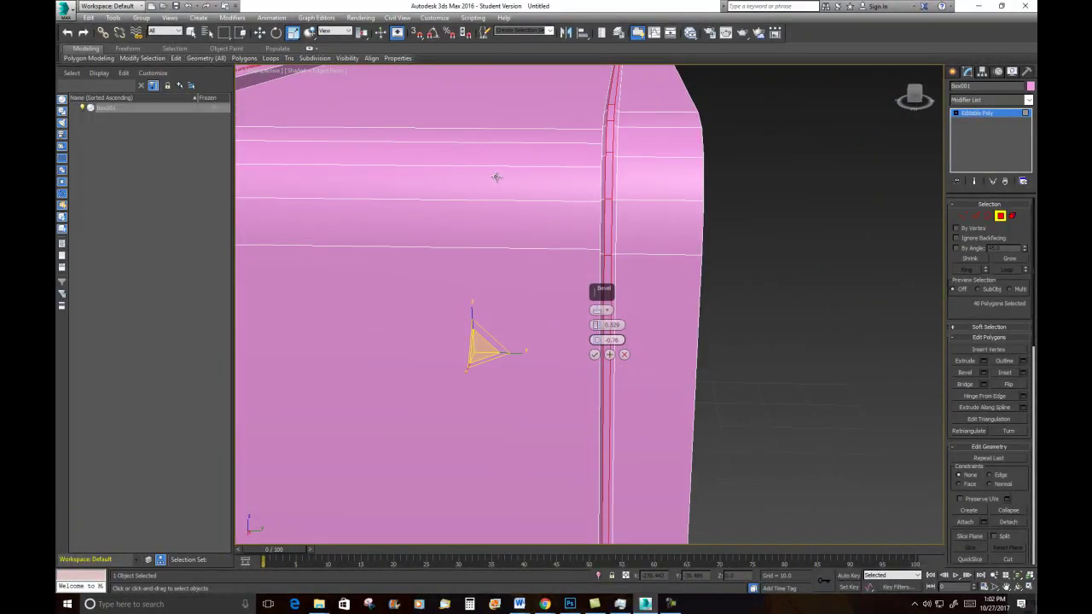
{"action": "left_click", "coordinate": [595, 354]}
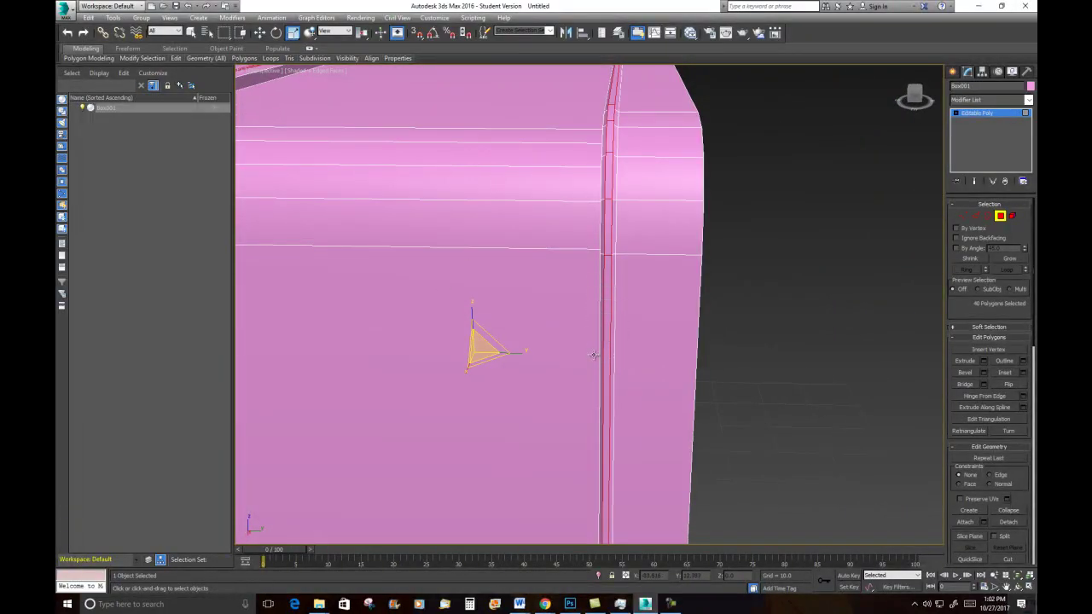
Chamfer the outer edge loops around the front and back faces with an amount of 0.52 and 1 segment.
{"action": "scroll", "coordinate": [521, 265], "scroll_direction": "down", "scroll_amount": 5}
{"action": "middle_click_drag", "start_coordinate": [495, 254], "coordinate": [511, 249], "text": "alt"}
{"action": "scroll", "coordinate": [510, 249], "scroll_direction": "up", "scroll_amount": 4}
{"action": "left_click", "coordinate": [598, 228]}
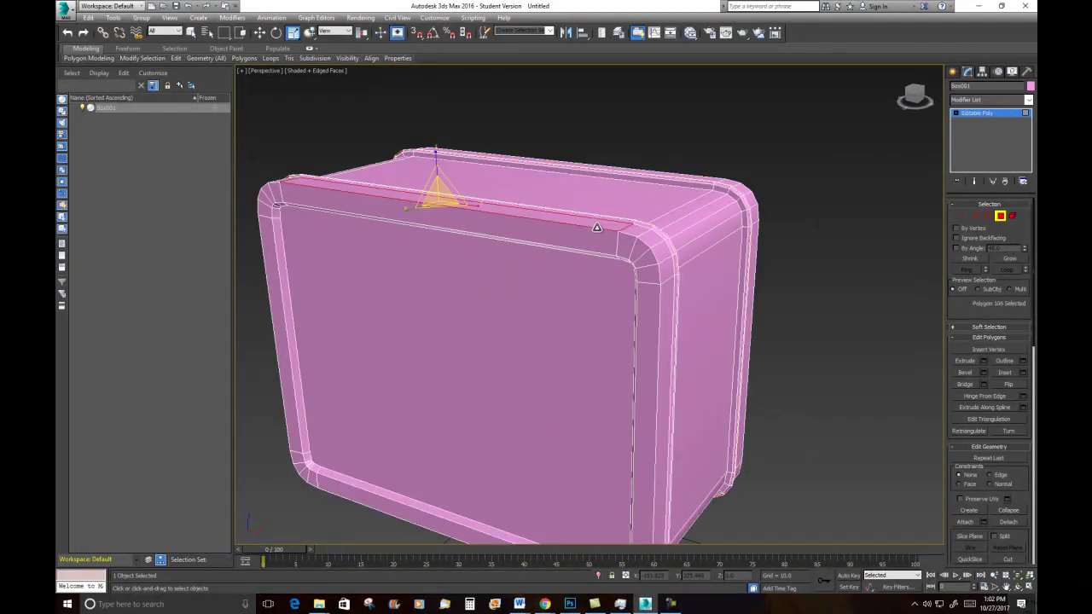
{"action": "left_click", "coordinate": [975, 216]}
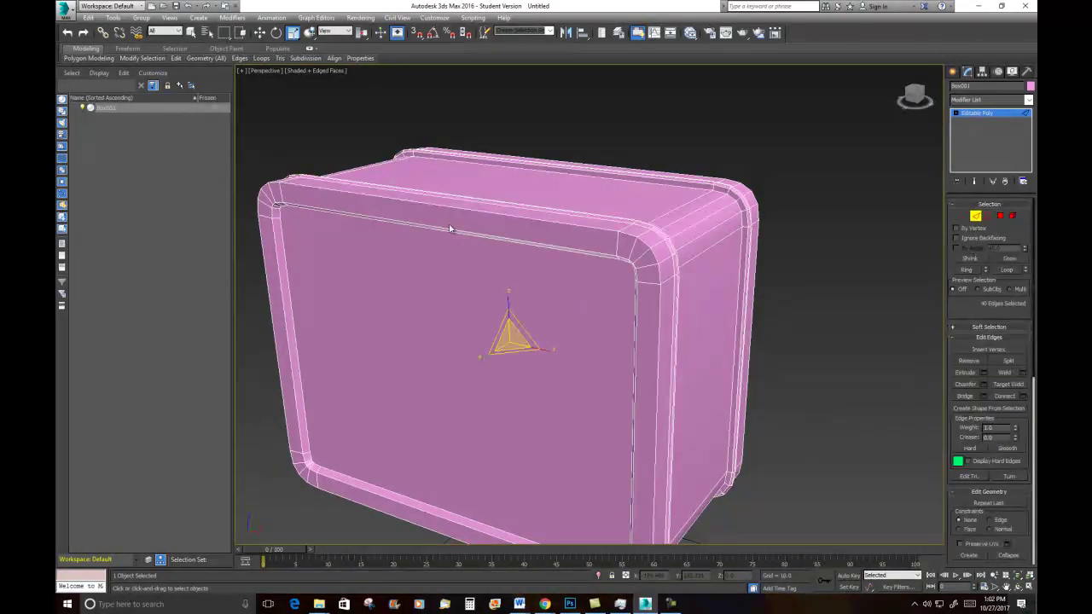
{"action": "double_click", "coordinate": [529, 216]}
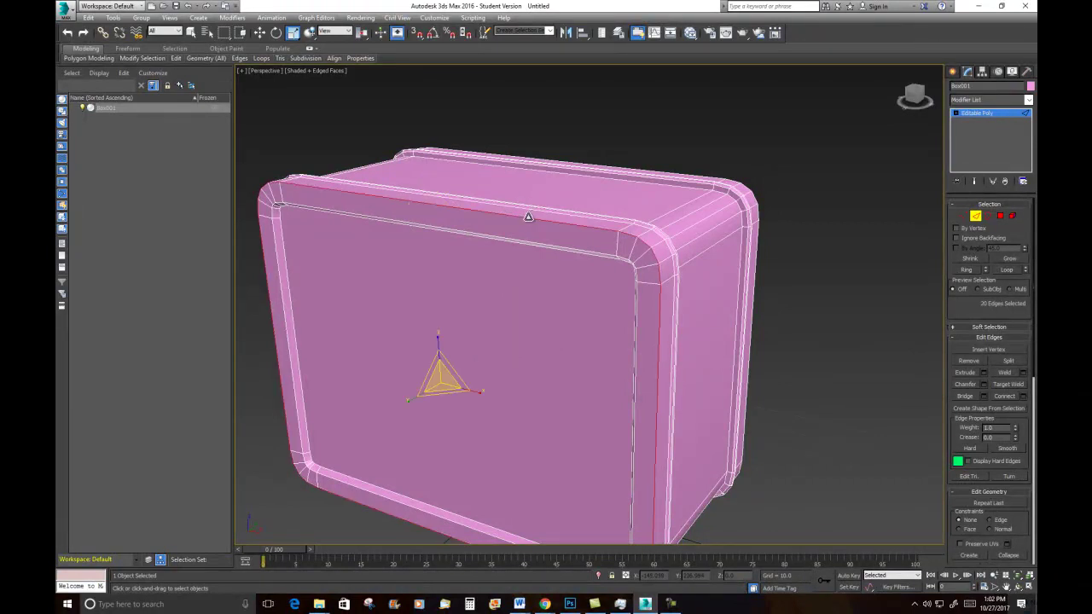
{"action": "double_click", "coordinate": [683, 174], "text": "ctrl"}
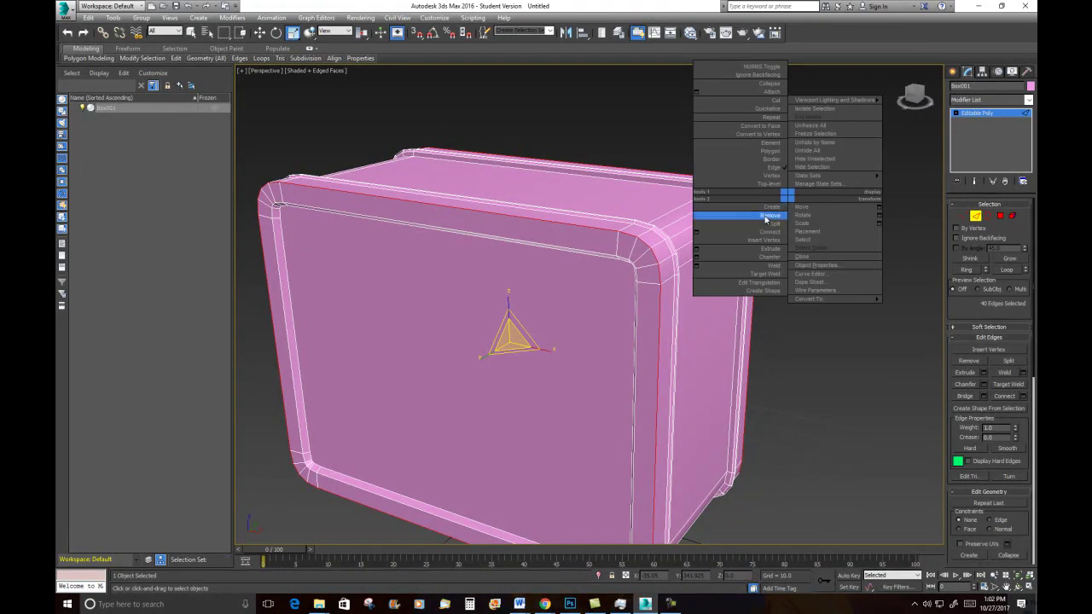
{"action": "left_click", "coordinate": [697, 258]}
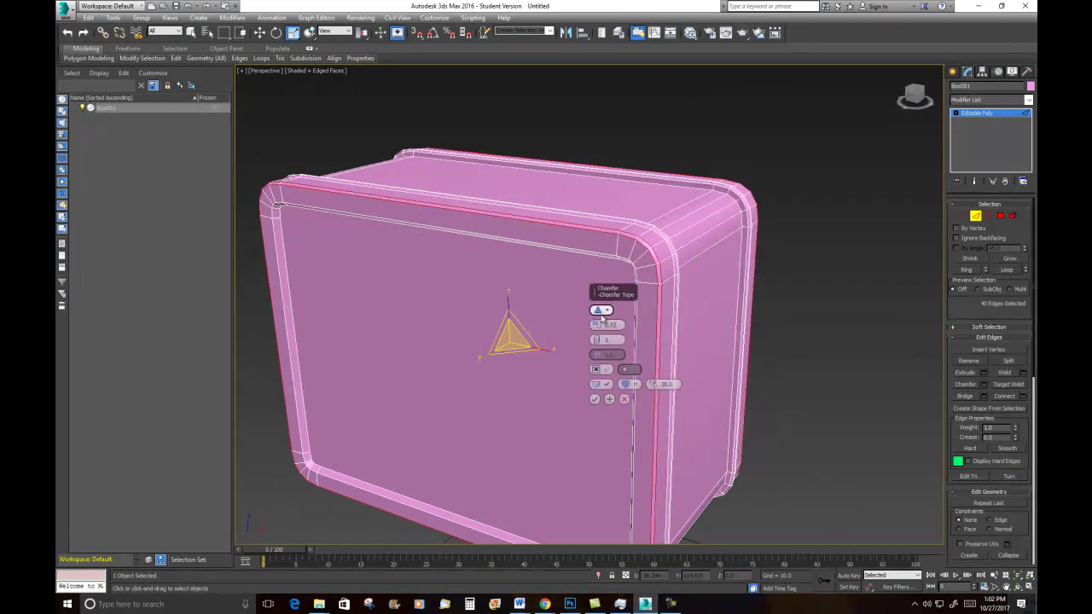
{"action": "left_click", "coordinate": [594, 399]}
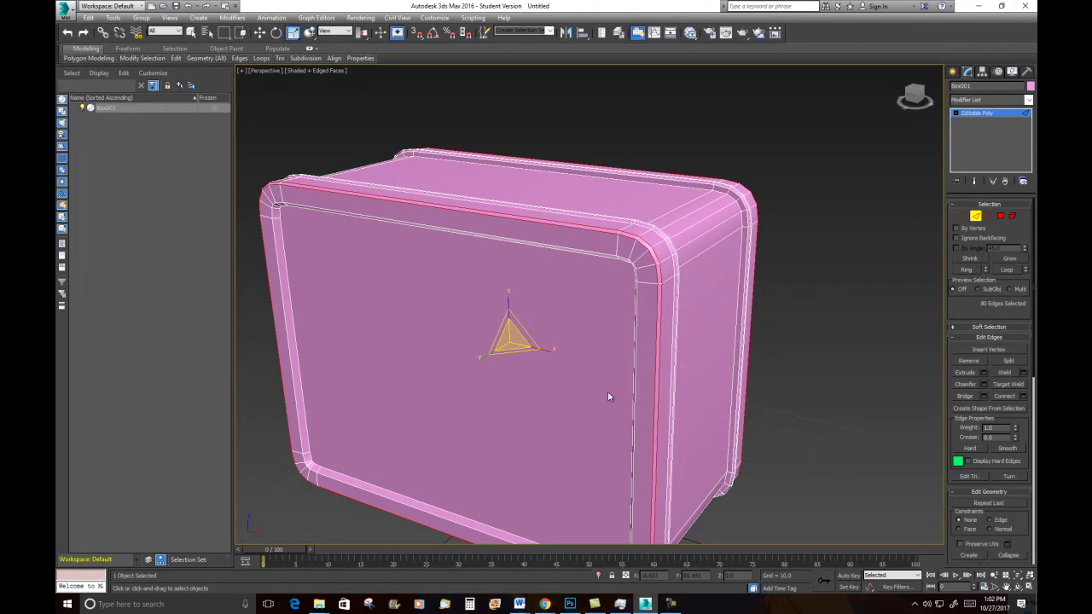
Deselect the chamfered edges and switch the box back to polygon selection level.
{"action": "middle_click_drag", "start_coordinate": [802, 309], "coordinate": [643, 276], "text": "alt"}
{"action": "scroll", "coordinate": [793, 313], "scroll_direction": "down", "scroll_amount": 5}
{"action": "left_click", "coordinate": [685, 251]}
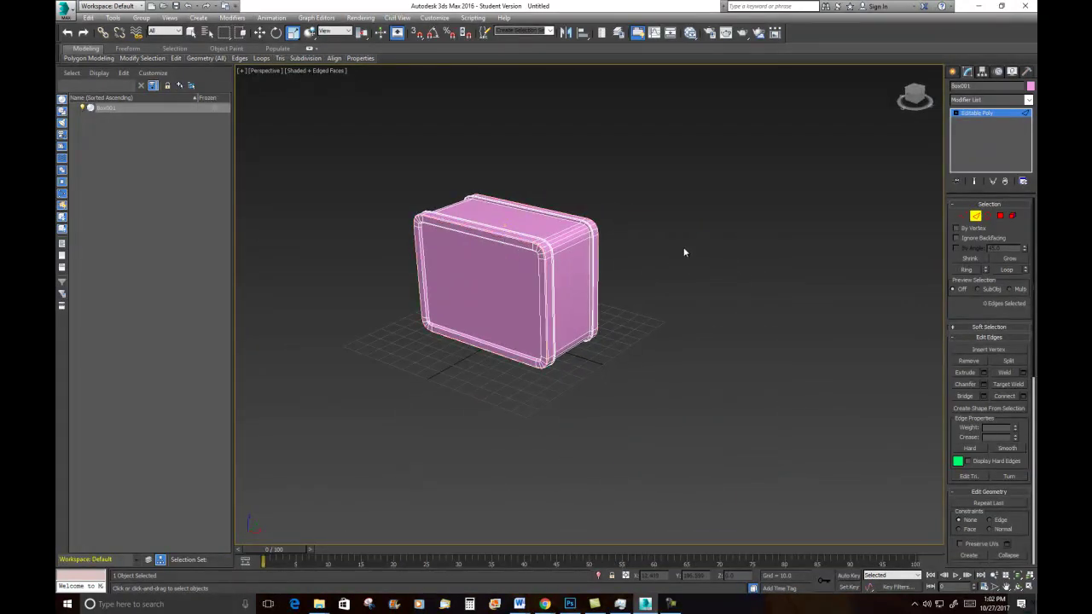
{"action": "scroll", "coordinate": [550, 281], "scroll_direction": "up", "scroll_amount": 4}
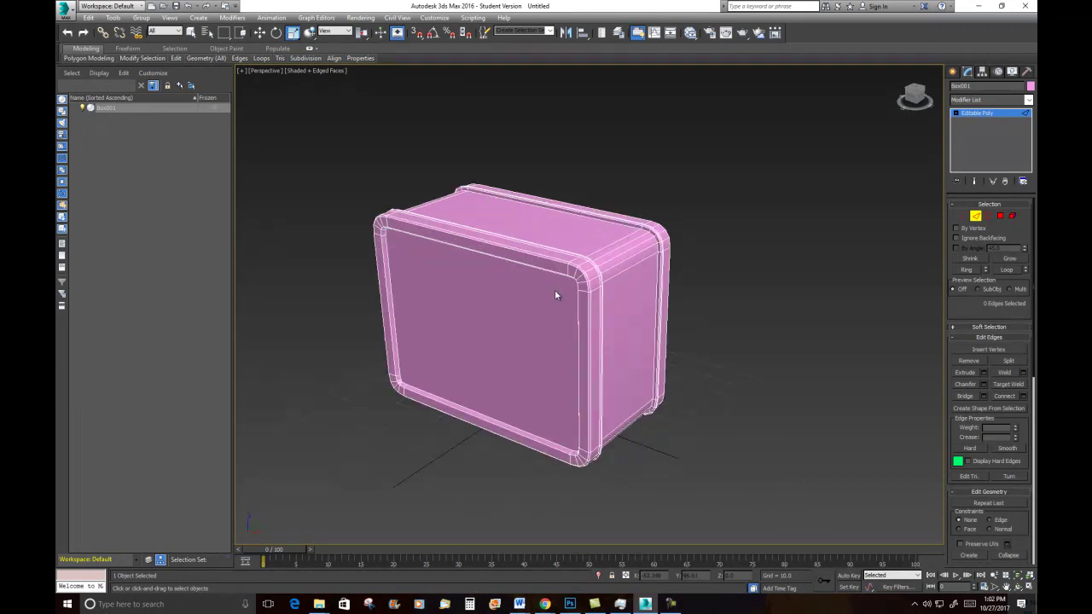
{"action": "middle_click_drag", "start_coordinate": [652, 327], "coordinate": [643, 284]}
{"action": "mouse_move", "coordinate": [578, 368]}
{"action": "middle_mouse_down", "text": "alt"}
{"action": "mouse_move", "coordinate": [606, 373]}
{"action": "mouse_move", "coordinate": [598, 369]}
{"action": "middle_mouse_up", "text": "alt"}
{"action": "left_click", "coordinate": [1000, 215]}
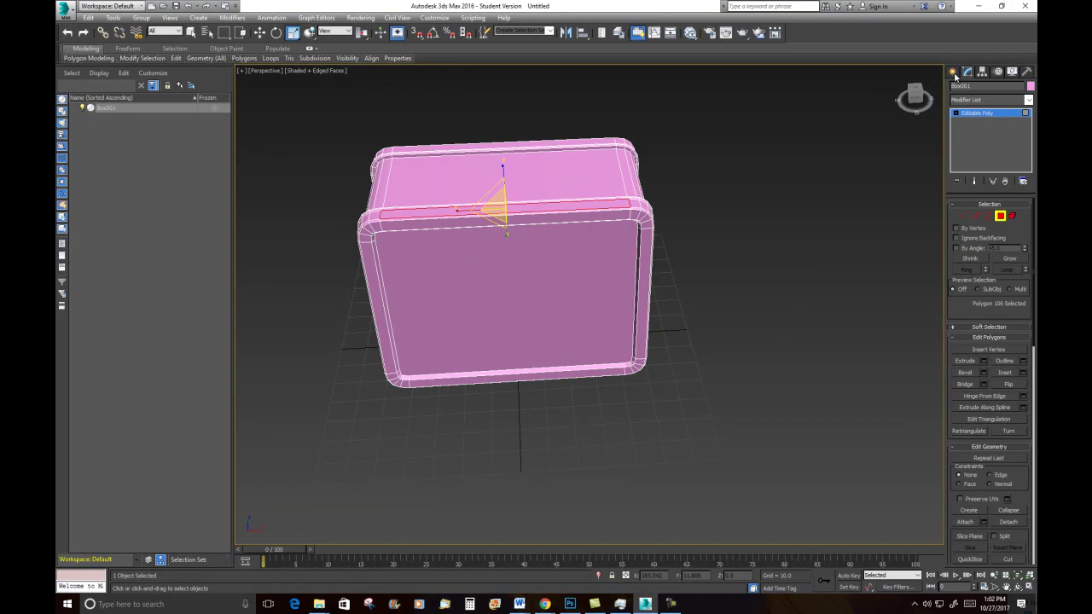
Create a long flat box in front of the lunchbox, about 52.6 wide and 2.8 high.
{"action": "left_click", "coordinate": [1000, 215]}
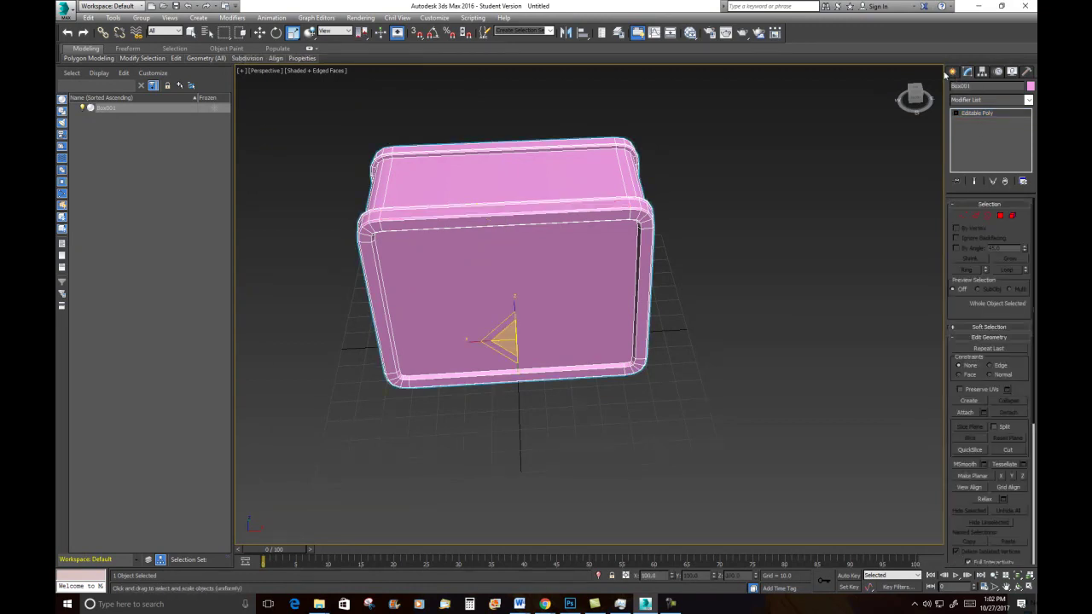
{"action": "left_click", "coordinate": [953, 71]}
{"action": "left_click", "coordinate": [970, 138]}
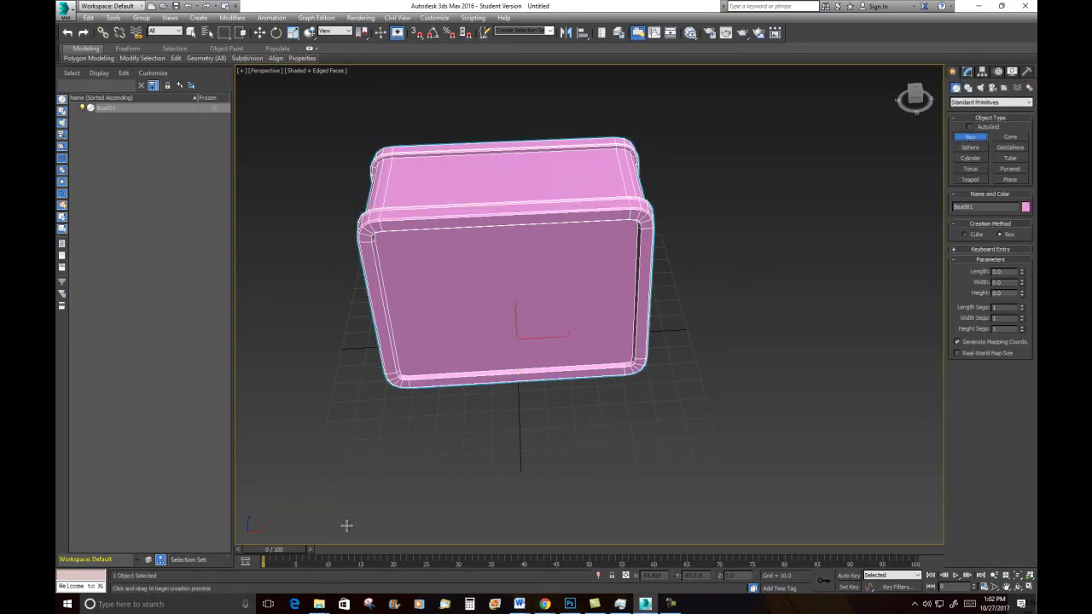
{"action": "left_click_drag", "start_coordinate": [426, 422], "coordinate": [572, 433]}
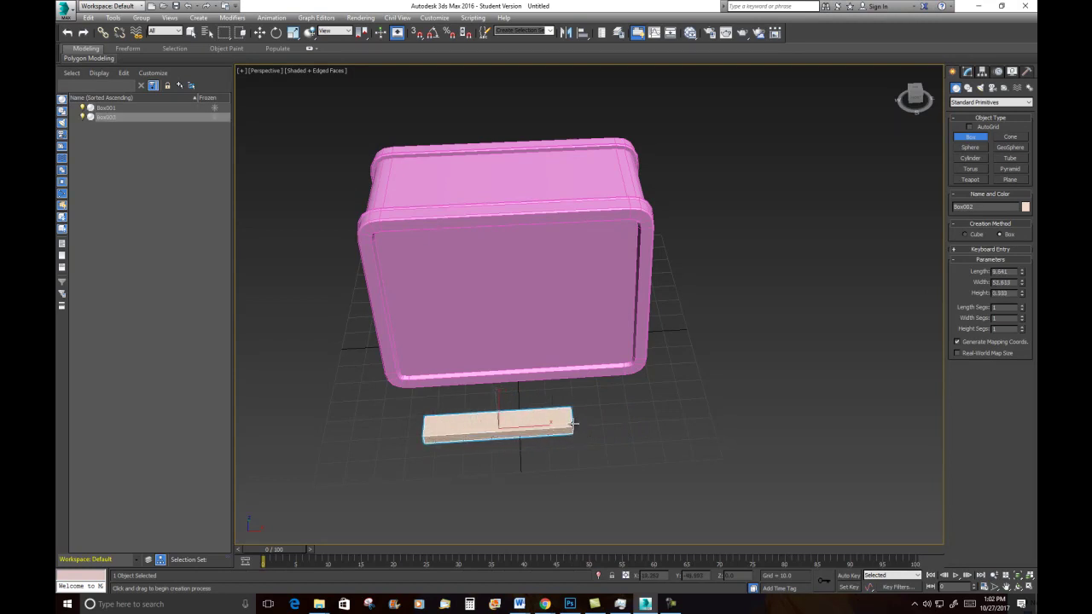
{"action": "middle_click_drag", "start_coordinate": [600, 456], "coordinate": [652, 305], "text": "alt"}
{"action": "scroll", "coordinate": [583, 317], "scroll_direction": "up", "scroll_amount": 4}
{"action": "scroll", "coordinate": [582, 317], "scroll_direction": "down", "scroll_amount": 2}
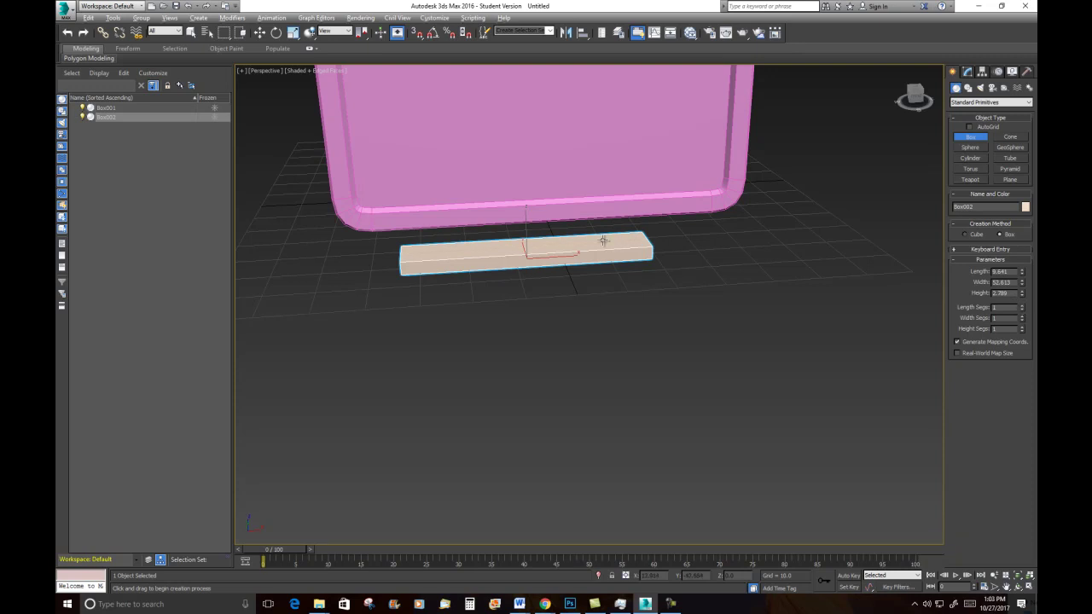
{"action": "middle_click_drag", "start_coordinate": [696, 260], "coordinate": [741, 297], "text": "alt"}
{"action": "scroll", "coordinate": [520, 287], "scroll_direction": "up", "scroll_amount": 5}
{"action": "middle_click_drag", "start_coordinate": [521, 289], "coordinate": [547, 299]}
{"action": "scroll", "coordinate": [574, 317], "scroll_direction": "down", "scroll_amount": 6}
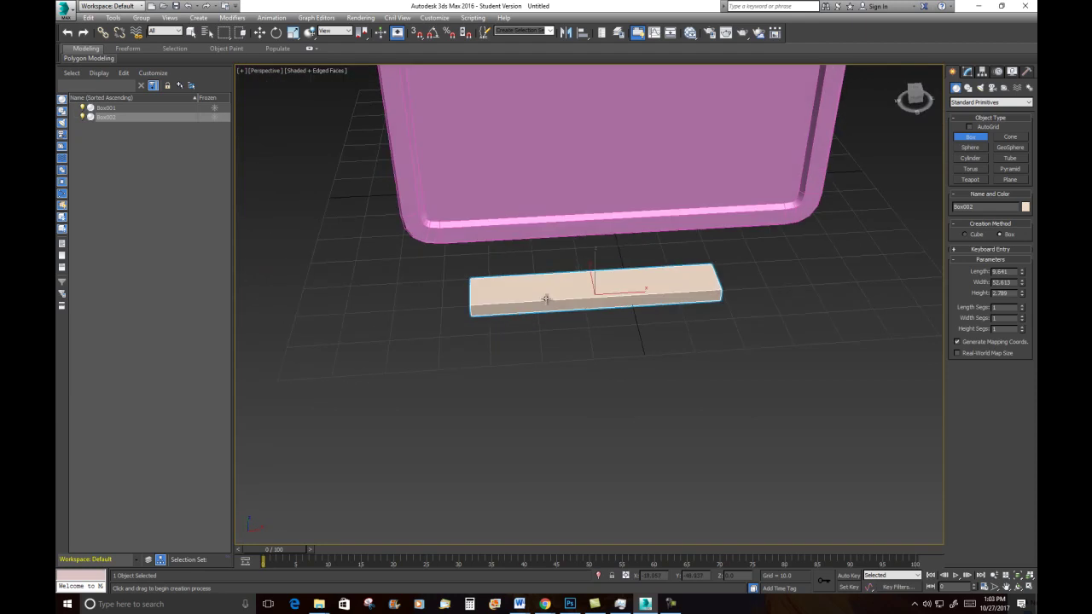
Show the viewport in wireframe and divide the new box into 5 width segments.
{"action": "key", "text": "F3"}
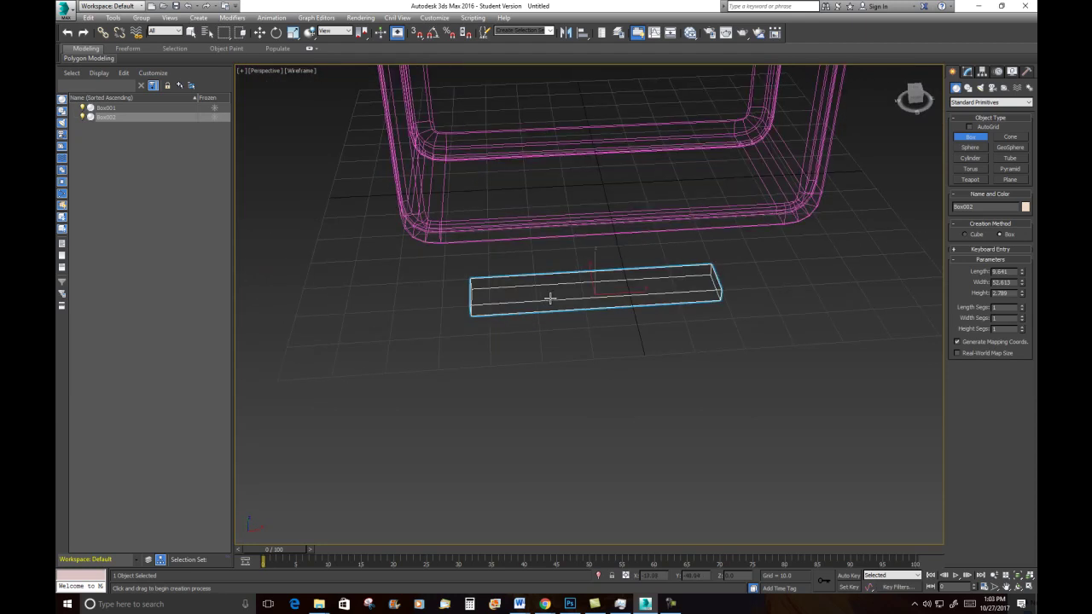
{"action": "left_click", "coordinate": [1022, 307]}
{"action": "left_click", "coordinate": [1022, 307]}
{"action": "right_click", "coordinate": [1022, 310]}
{"action": "left_click", "coordinate": [1022, 315]}
{"action": "left_click", "coordinate": [1022, 316]}
{"action": "left_click", "coordinate": [1022, 315]}
{"action": "left_click", "coordinate": [1022, 316]}
{"action": "middle_click_drag", "start_coordinate": [655, 320], "coordinate": [644, 297], "text": "alt"}
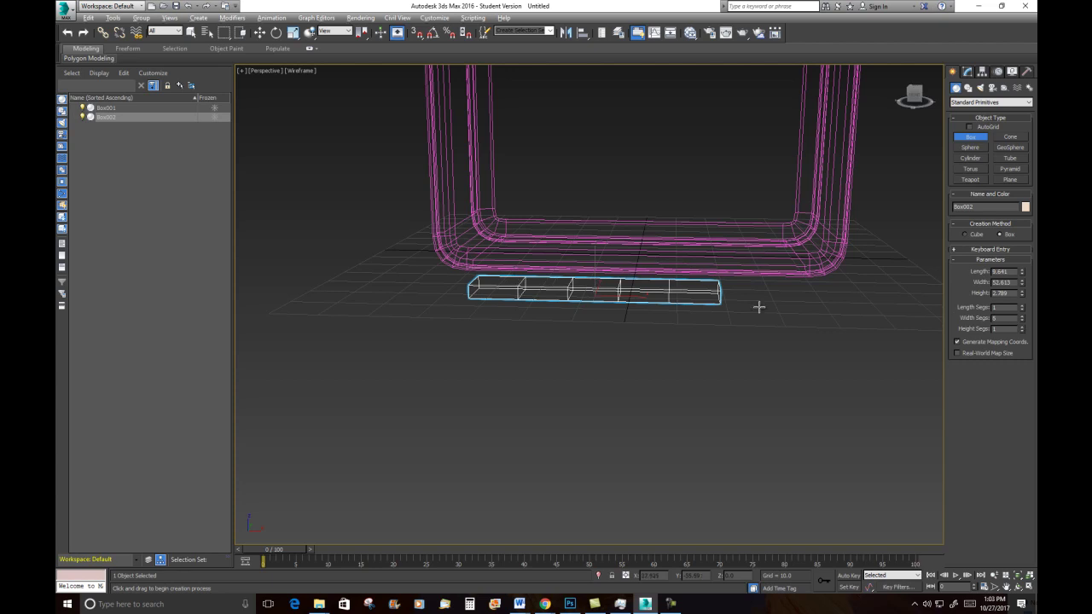
{"action": "scroll", "coordinate": [699, 315], "scroll_direction": "up", "scroll_amount": 3}
{"action": "scroll", "coordinate": [615, 272], "scroll_direction": "up", "scroll_amount": 4}
{"action": "middle_click_drag", "start_coordinate": [614, 271], "coordinate": [538, 244]}
{"action": "middle_click_drag", "start_coordinate": [748, 267], "coordinate": [692, 268], "text": "alt"}
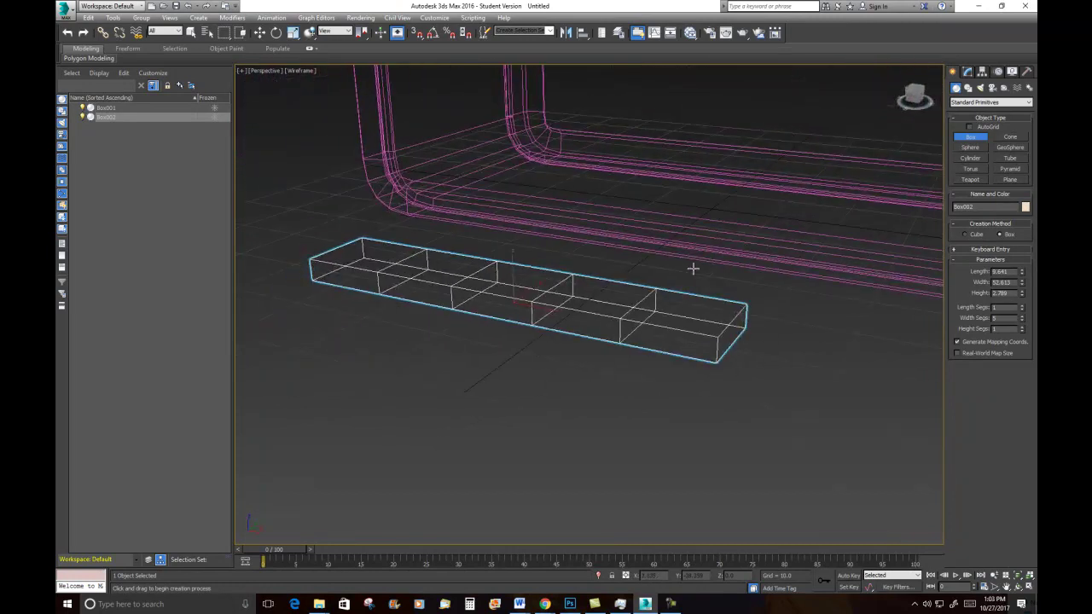
Convert the segmented box to an Editable Poly and return the viewport to shaded display.
{"action": "left_click", "coordinate": [674, 338]}
{"action": "key", "text": "r"}
{"action": "right_click", "coordinate": [620, 323]}
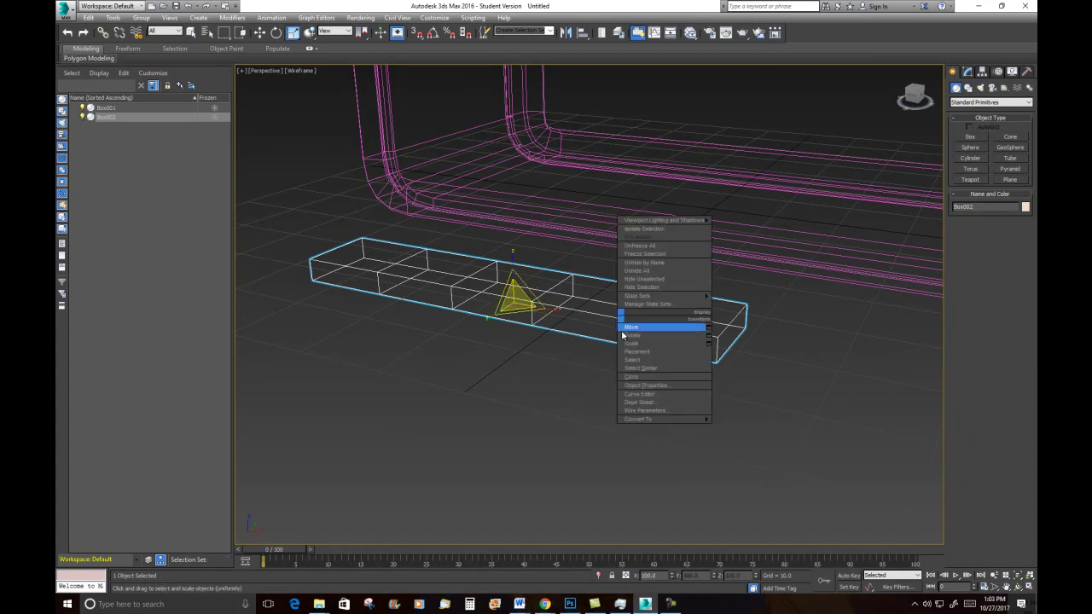
{"action": "mouse_move", "coordinate": [653, 419]}
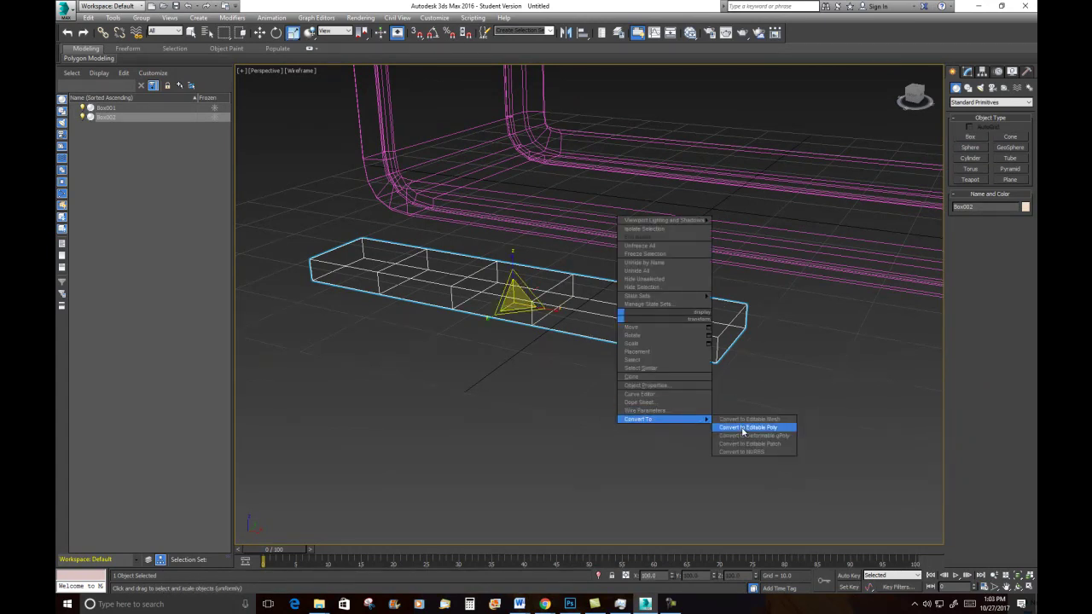
{"action": "left_click", "coordinate": [742, 428]}
{"action": "mouse_move", "coordinate": [812, 315]}
{"action": "middle_mouse_down", "text": "alt"}
{"action": "mouse_move", "coordinate": [788, 316]}
{"action": "mouse_move", "coordinate": [803, 319]}
{"action": "middle_mouse_up", "text": "alt"}
{"action": "key", "text": "F3"}
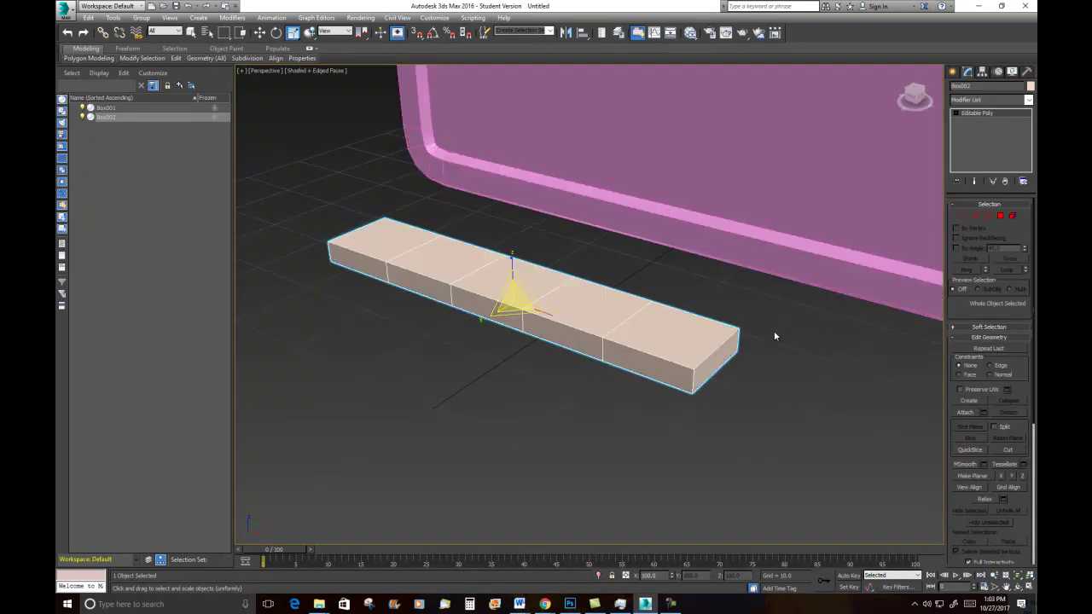
{"action": "middle_click_drag", "start_coordinate": [683, 330], "coordinate": [697, 332], "text": "alt"}
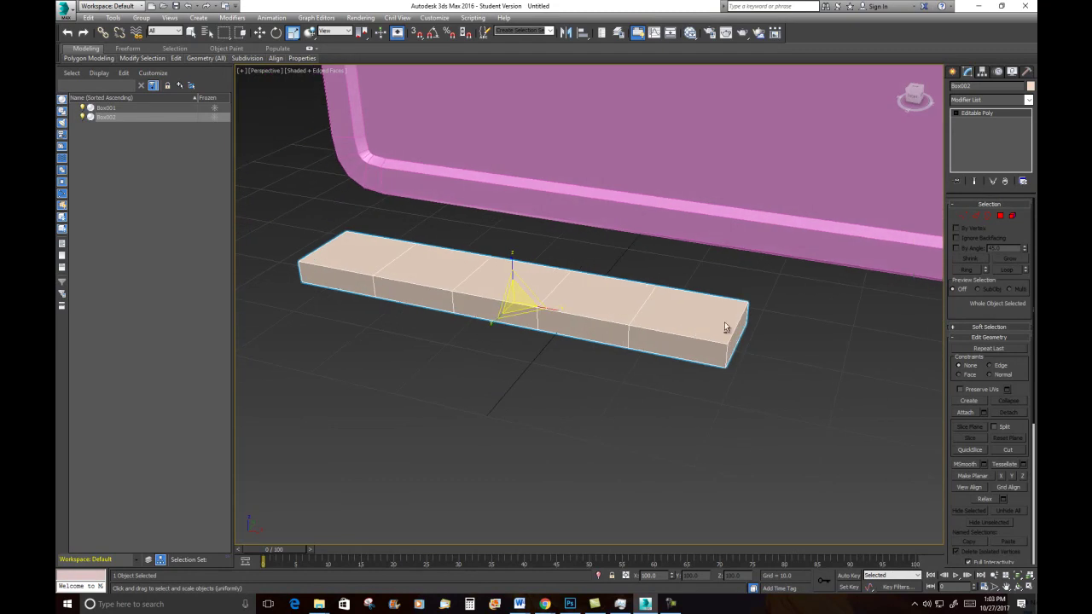
Select the five side polygons along each of the bar's two long sides.
{"action": "left_click", "coordinate": [1000, 215]}
{"action": "left_click", "coordinate": [641, 340]}
{"action": "left_click", "coordinate": [560, 333], "text": "ctrl"}
{"action": "left_click", "coordinate": [500, 316], "text": "ctrl"}
{"action": "left_click", "coordinate": [413, 291], "text": "ctrl"}
{"action": "left_click", "coordinate": [324, 276], "text": "ctrl"}
{"action": "middle_click_drag", "start_coordinate": [563, 288], "coordinate": [444, 285], "text": "alt"}
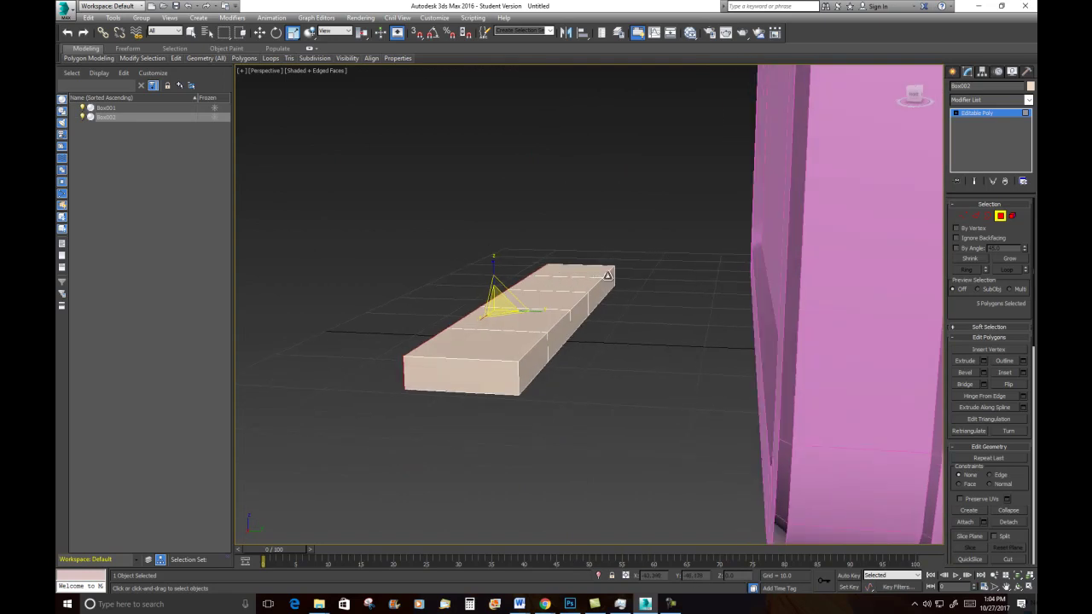
{"action": "left_click", "coordinate": [608, 275], "text": "ctrl"}
{"action": "left_click", "coordinate": [585, 309], "text": "ctrl"}
{"action": "left_click", "coordinate": [582, 314], "text": "ctrl"}
{"action": "left_click", "coordinate": [563, 334], "text": "ctrl"}
{"action": "left_click", "coordinate": [517, 364], "text": "ctrl"}
{"action": "middle_click_drag", "start_coordinate": [518, 364], "coordinate": [585, 330], "text": "alt"}
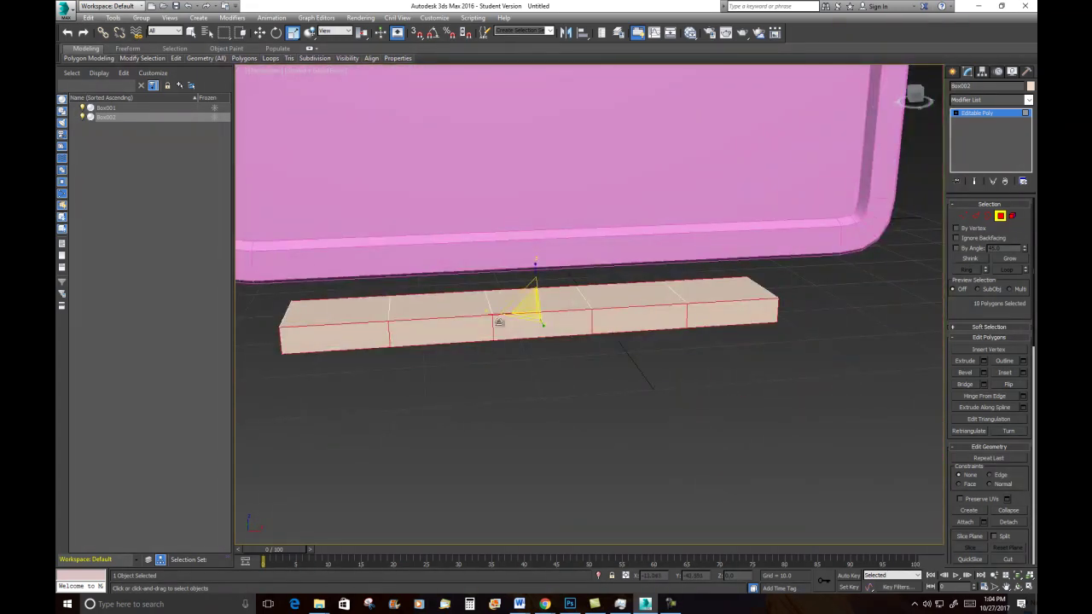
Try to inset the polygons along both long sides by 1.0, and undo it.
{"action": "right_click", "coordinate": [447, 296]}
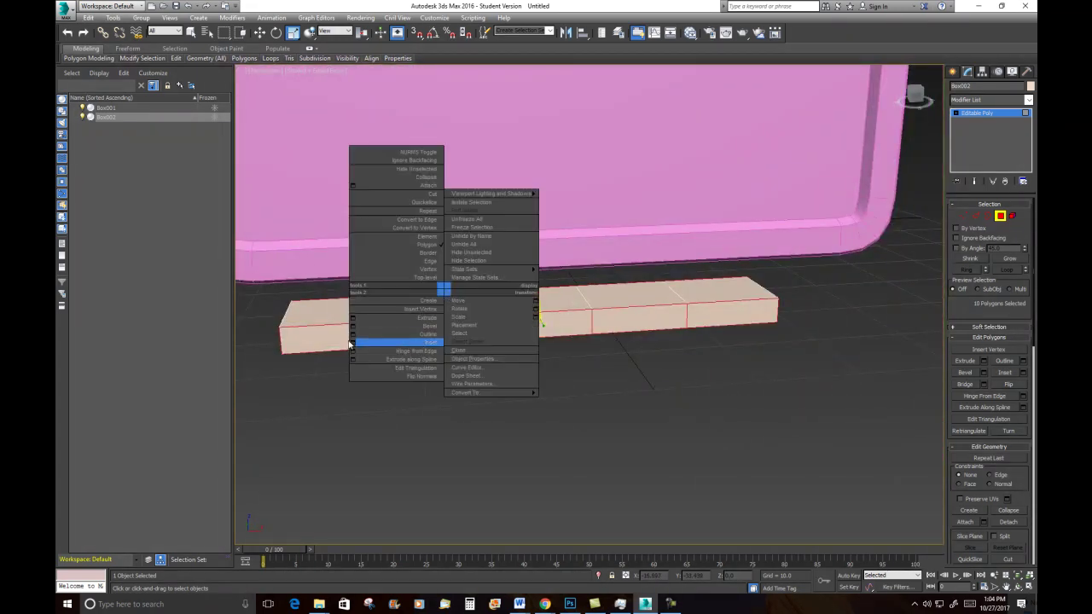
{"action": "left_click", "coordinate": [426, 344]}
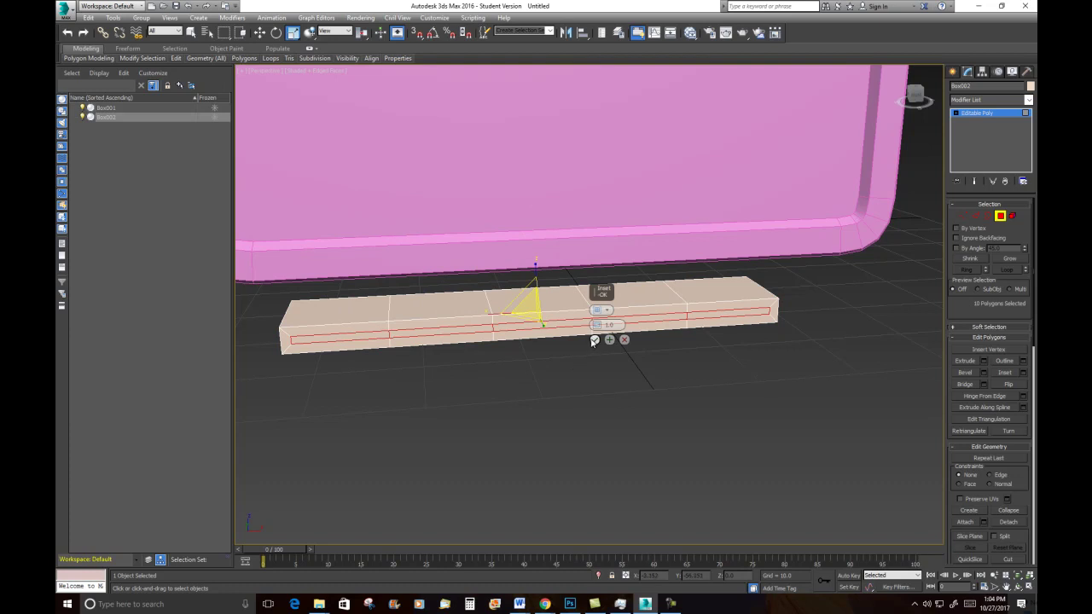
{"action": "left_click", "coordinate": [595, 339]}
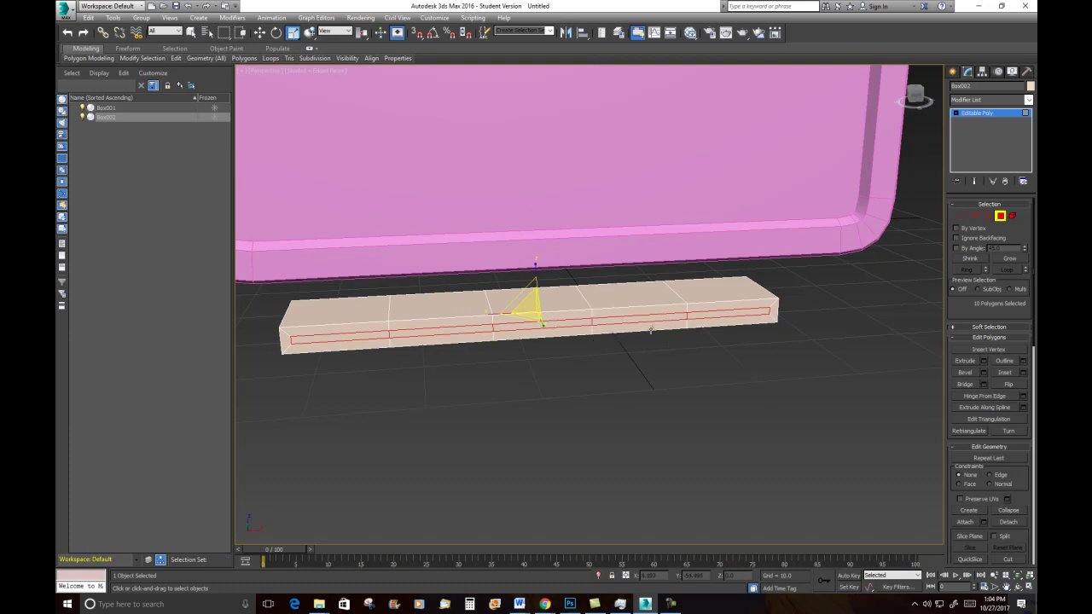
{"action": "middle_click_drag", "start_coordinate": [650, 325], "coordinate": [601, 318], "text": "alt"}
{"action": "key", "text": "ctrl+z"}
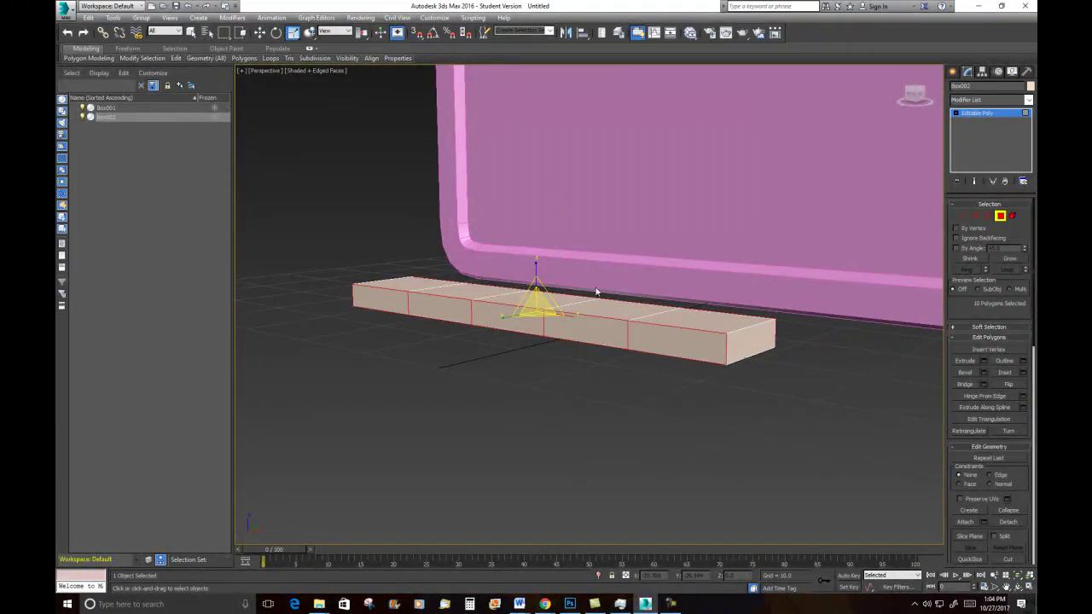
Inset the polygons along both long sides of the bar as a group by 0.64.
{"action": "right_click", "coordinate": [632, 275]}
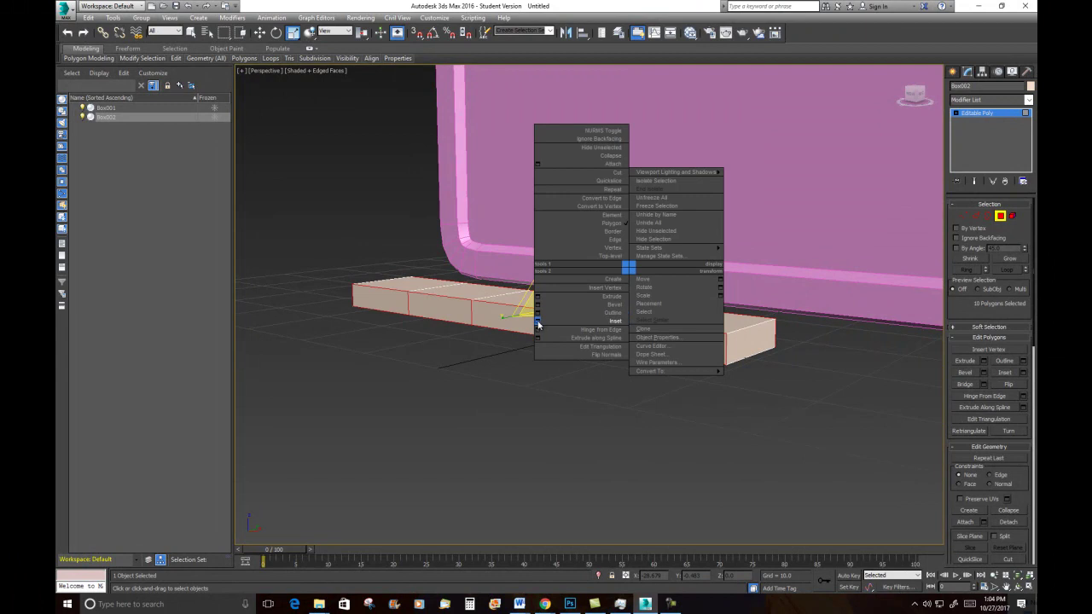
{"action": "left_click", "coordinate": [542, 324]}
{"action": "left_click_drag", "start_coordinate": [596, 325], "coordinate": [596, 325]}
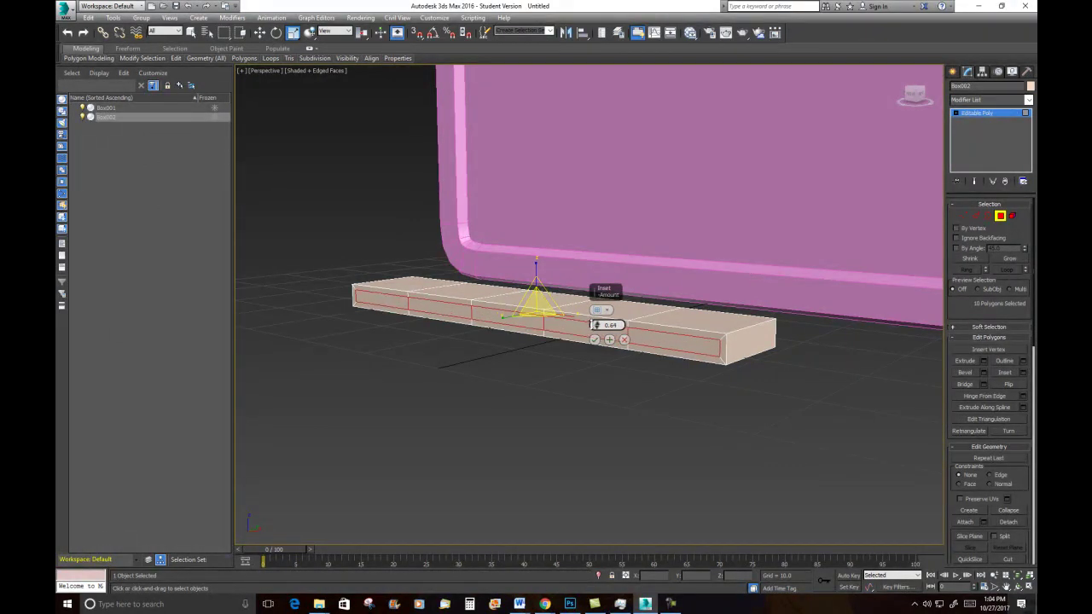
{"action": "left_click", "coordinate": [595, 340]}
{"action": "mouse_move", "coordinate": [731, 357]}
{"action": "middle_mouse_down", "text": "alt"}
{"action": "mouse_move", "coordinate": [763, 365]}
{"action": "mouse_move", "coordinate": [729, 352]}
{"action": "middle_mouse_up", "text": "alt"}
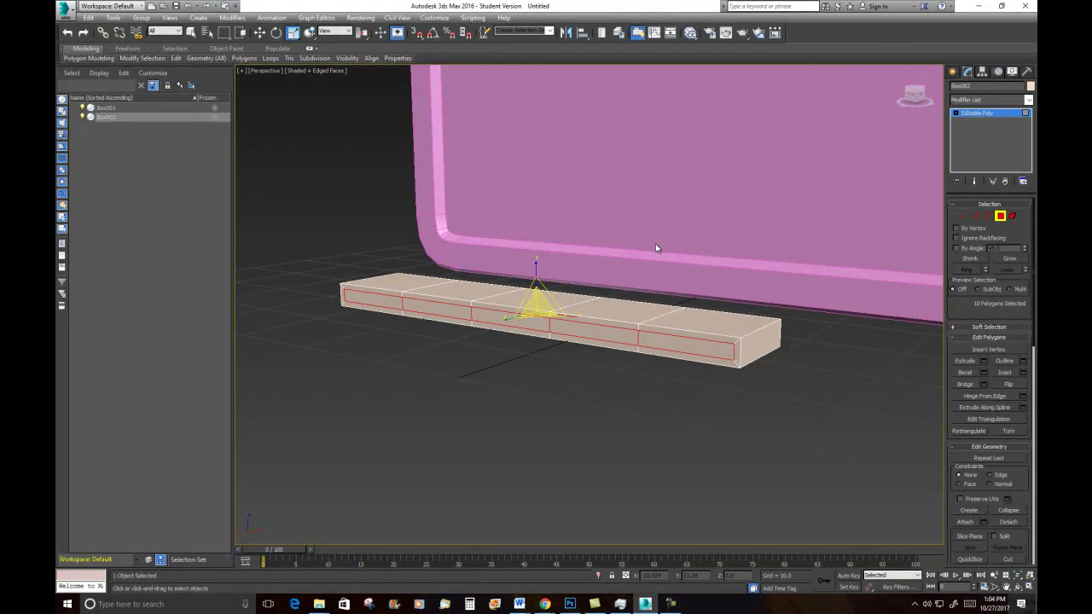
Extrude the inset side polygons inward with a height of about -1.03.
{"action": "right_click", "coordinate": [626, 213]}
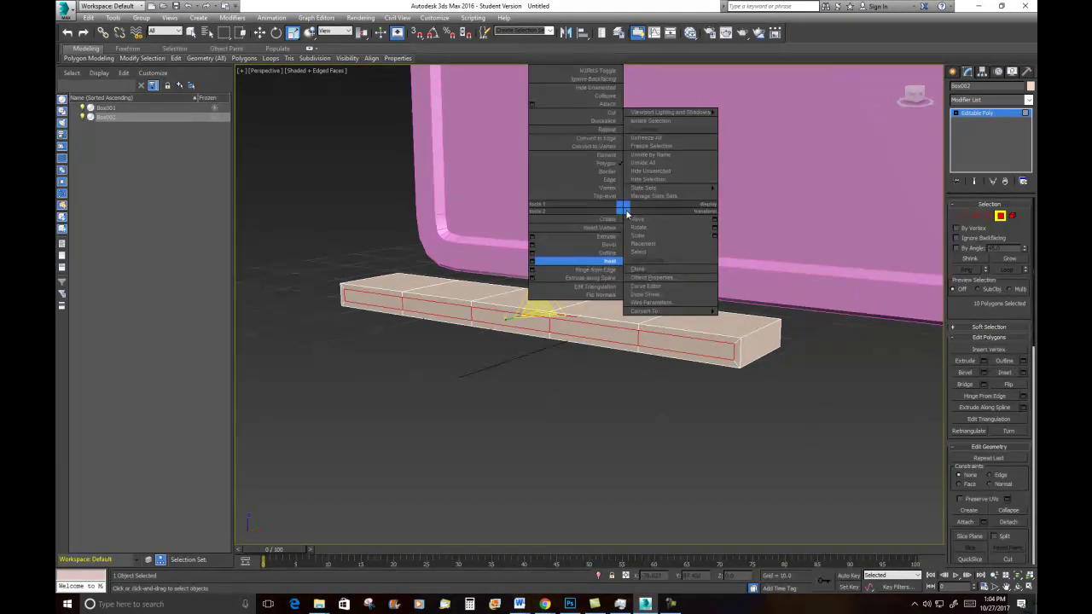
{"action": "left_click", "coordinate": [533, 239]}
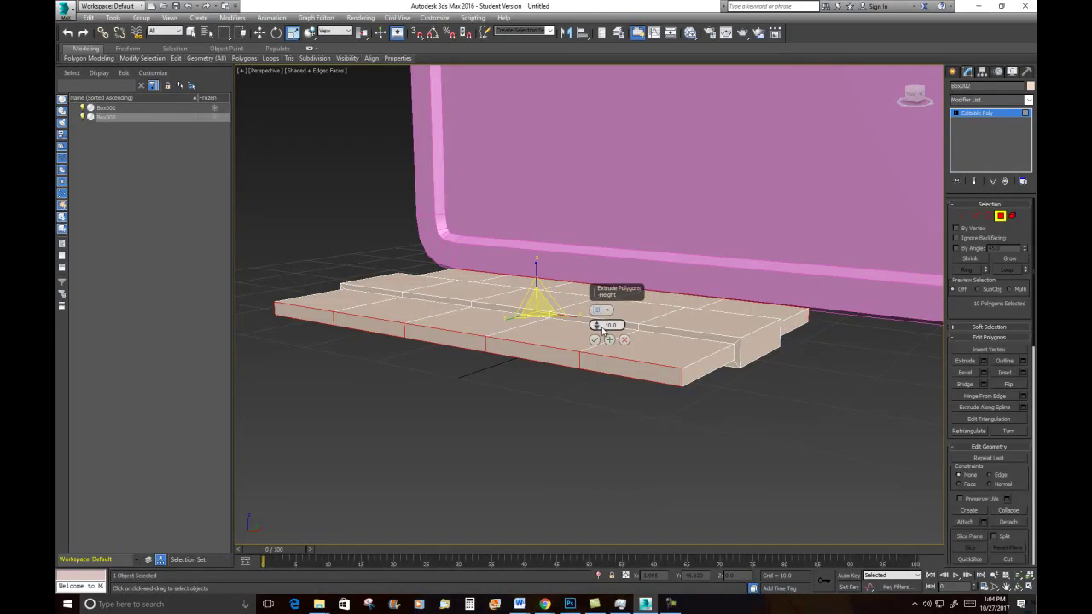
{"action": "left_click_drag", "start_coordinate": [595, 326], "coordinate": [593, 371]}
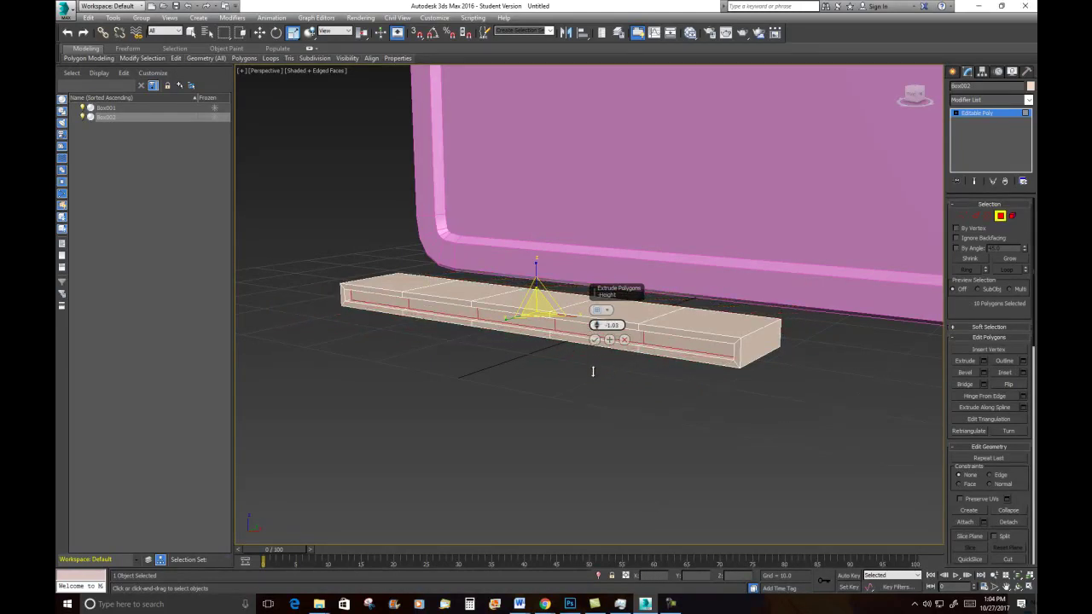
{"action": "middle_click_drag", "start_coordinate": [588, 398], "coordinate": [559, 392], "text": "alt"}
{"action": "left_click", "coordinate": [595, 339]}
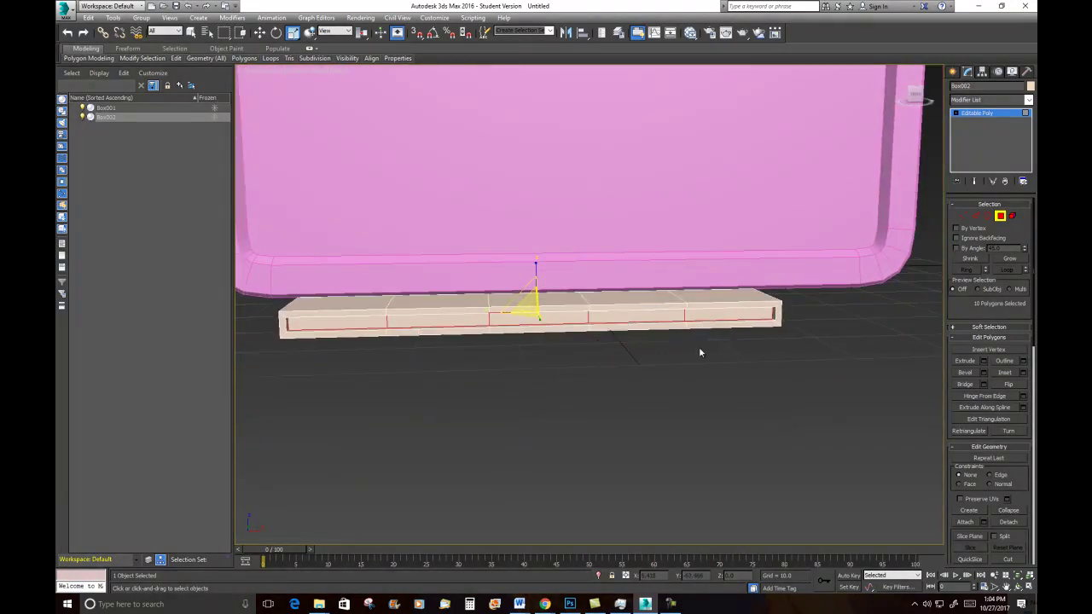
Bridge the end recess polygons across the two long sides to cut an opening through each end of the bar.
{"action": "left_click", "coordinate": [715, 317]}
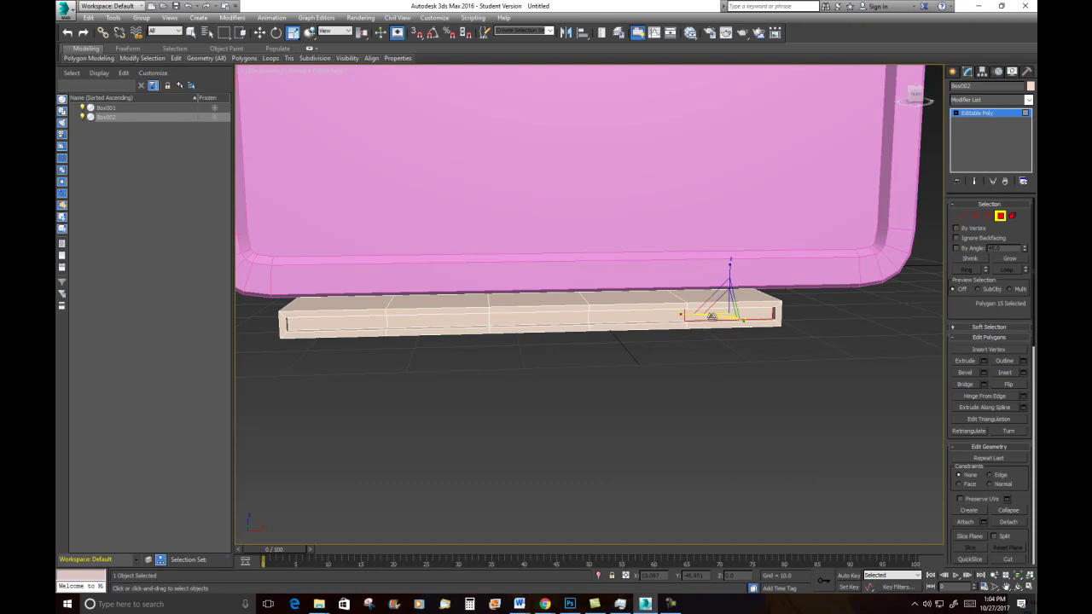
{"action": "left_click", "coordinate": [370, 325], "text": "ctrl"}
{"action": "middle_click_drag", "start_coordinate": [369, 325], "coordinate": [582, 318], "text": "alt"}
{"action": "left_click", "coordinate": [544, 339], "text": "ctrl"}
{"action": "left_click", "coordinate": [653, 310], "text": "ctrl"}
{"action": "middle_click_drag", "start_coordinate": [688, 338], "coordinate": [707, 323], "text": "alt"}
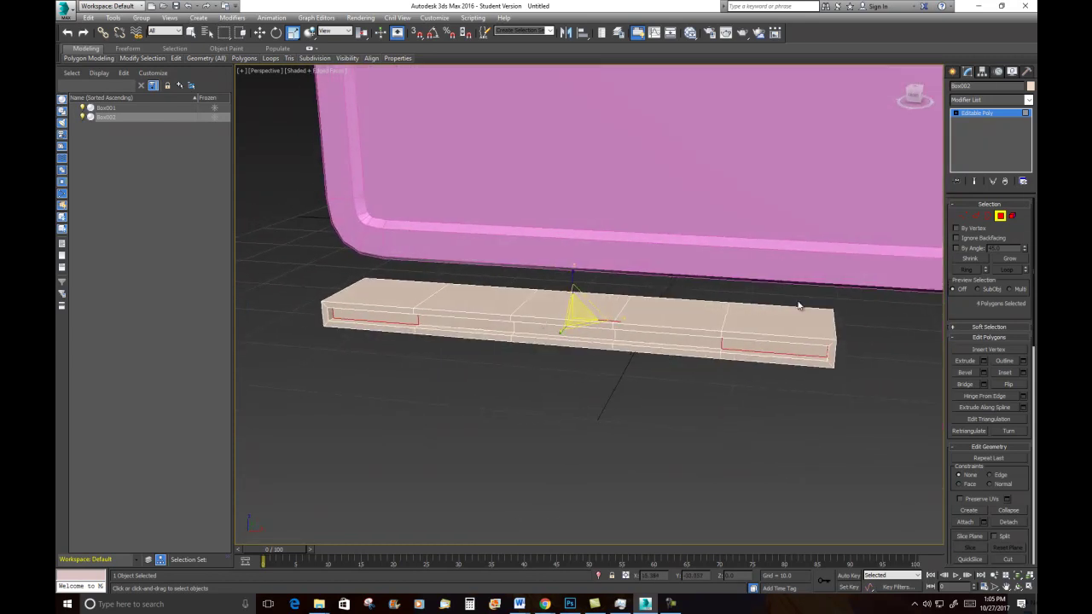
{"action": "left_click", "coordinate": [963, 387]}
{"action": "middle_click_drag", "start_coordinate": [841, 383], "coordinate": [651, 383], "text": "alt"}
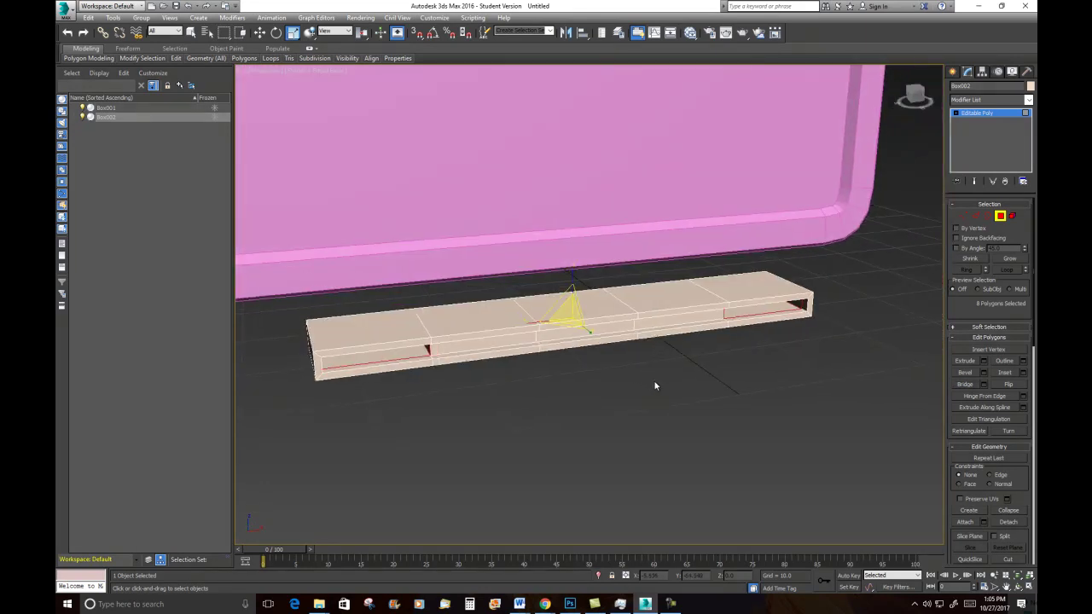
{"action": "mouse_move", "coordinate": [558, 327]}
{"action": "middle_mouse_down", "text": "alt"}
{"action": "mouse_move", "coordinate": [561, 310]}
{"action": "mouse_move", "coordinate": [551, 319]}
{"action": "middle_mouse_up", "text": "alt"}
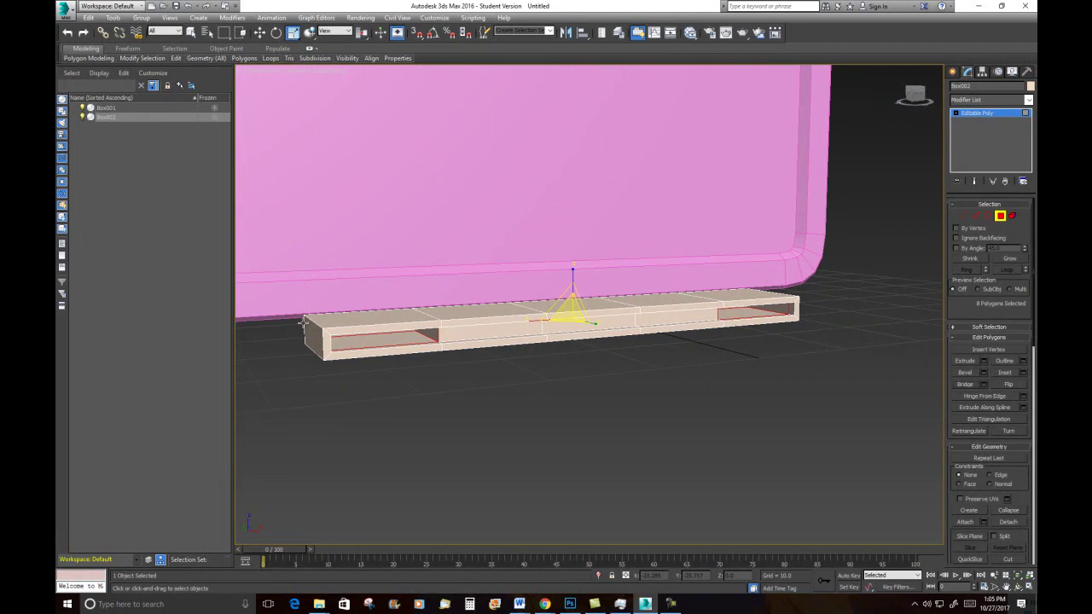
Chamfer the edge loops around both ends of the handle bar by 0.52 with 1 segment.
{"action": "left_click", "coordinate": [329, 332]}
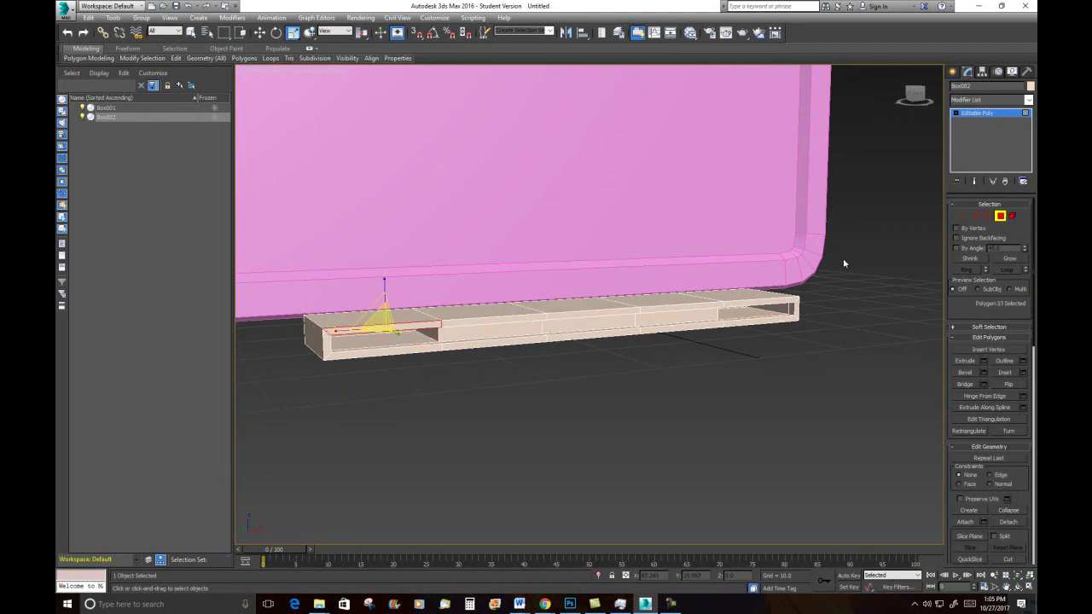
{"action": "key", "text": "2"}
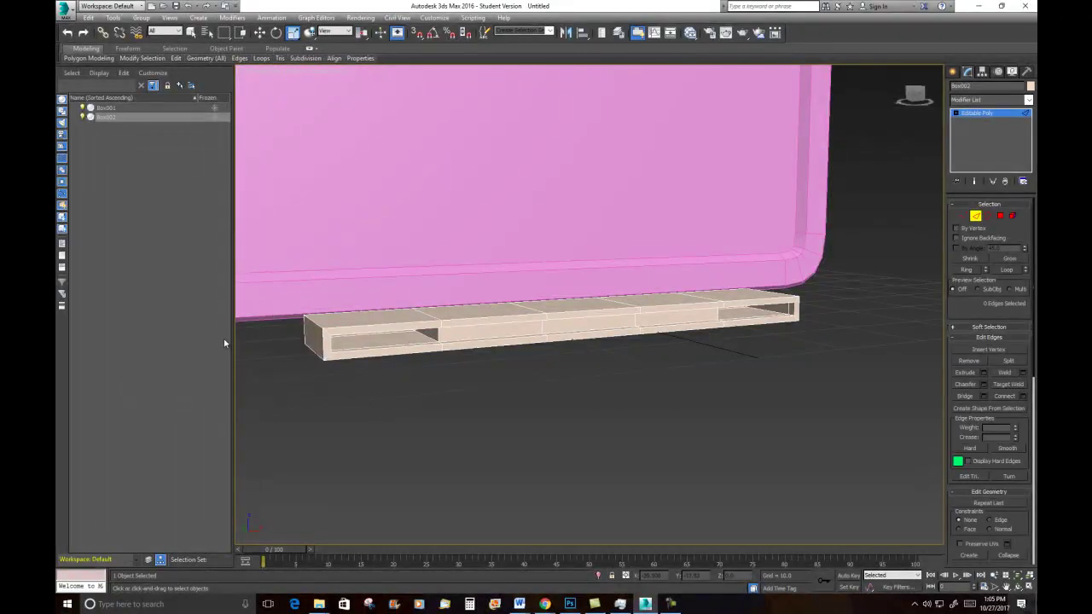
{"action": "double_click", "coordinate": [311, 322]}
{"action": "double_click", "coordinate": [310, 349], "text": "ctrl"}
{"action": "middle_click_drag", "start_coordinate": [515, 360], "coordinate": [531, 256], "text": "alt"}
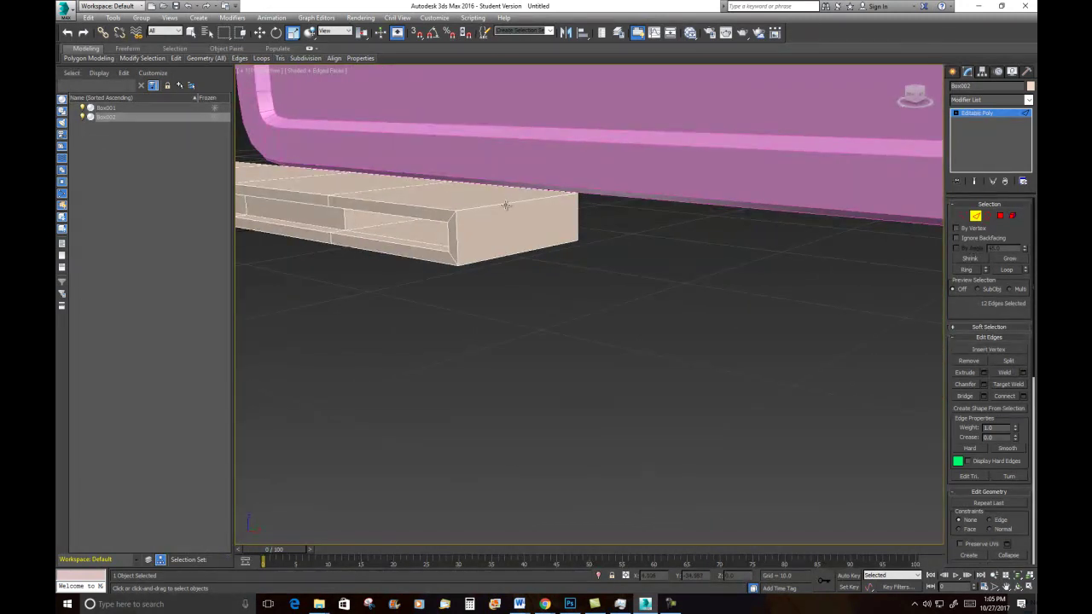
{"action": "double_click", "coordinate": [494, 258], "text": "ctrl"}
{"action": "middle_click_drag", "start_coordinate": [494, 258], "coordinate": [521, 327], "text": "alt"}
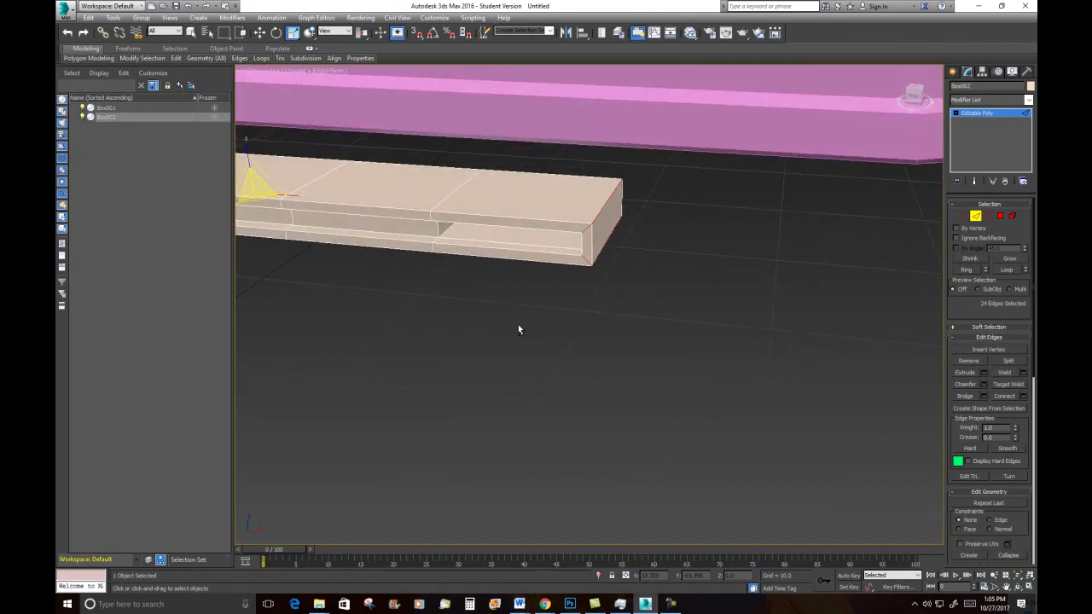
{"action": "right_click", "coordinate": [465, 292]}
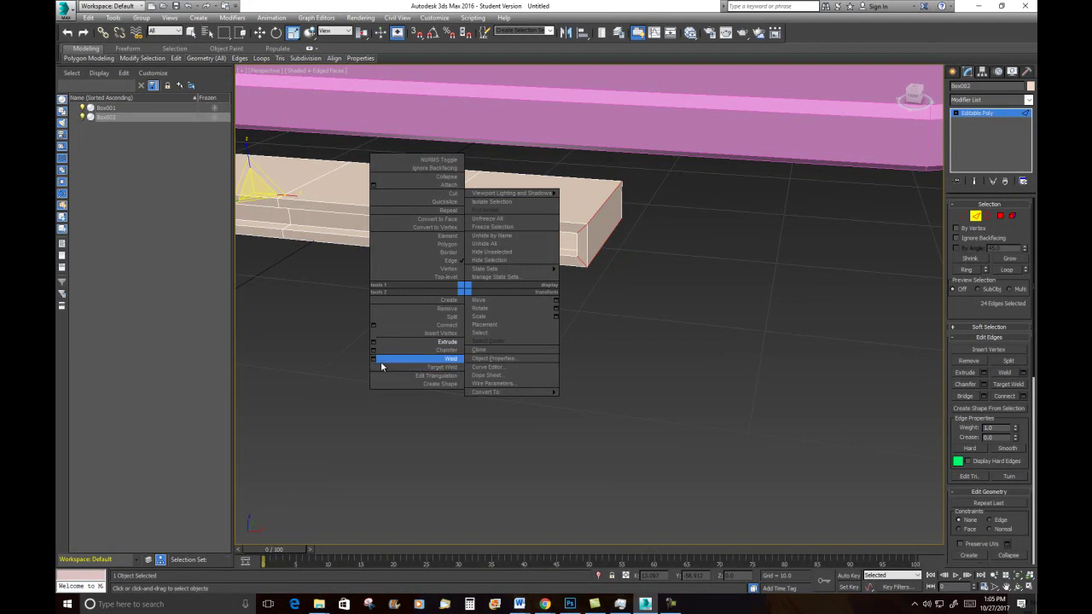
{"action": "left_click", "coordinate": [373, 351]}
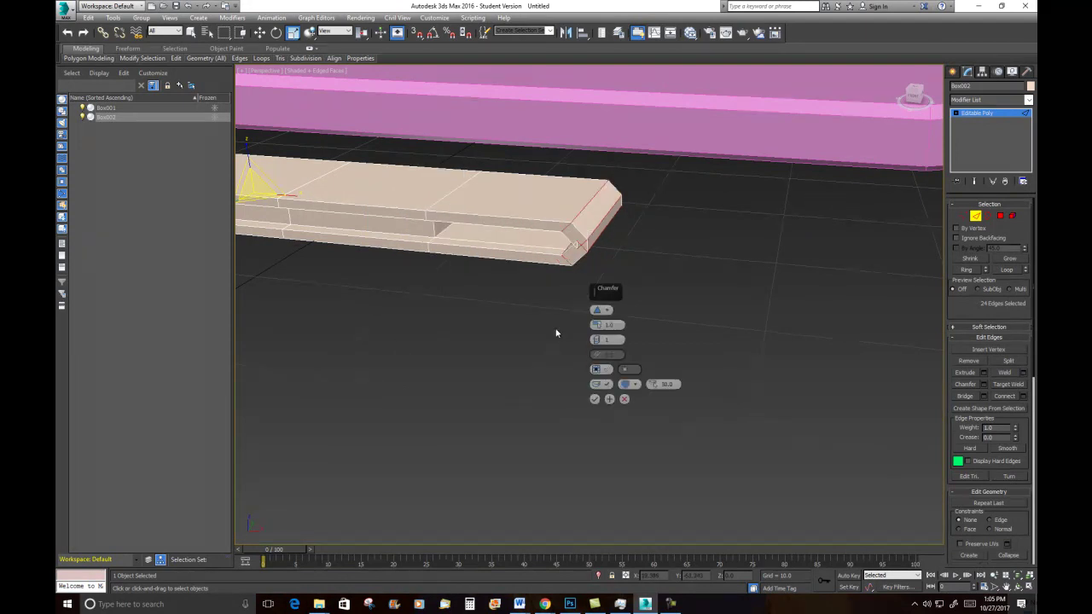
{"action": "left_click_drag", "start_coordinate": [594, 328], "coordinate": [593, 328]}
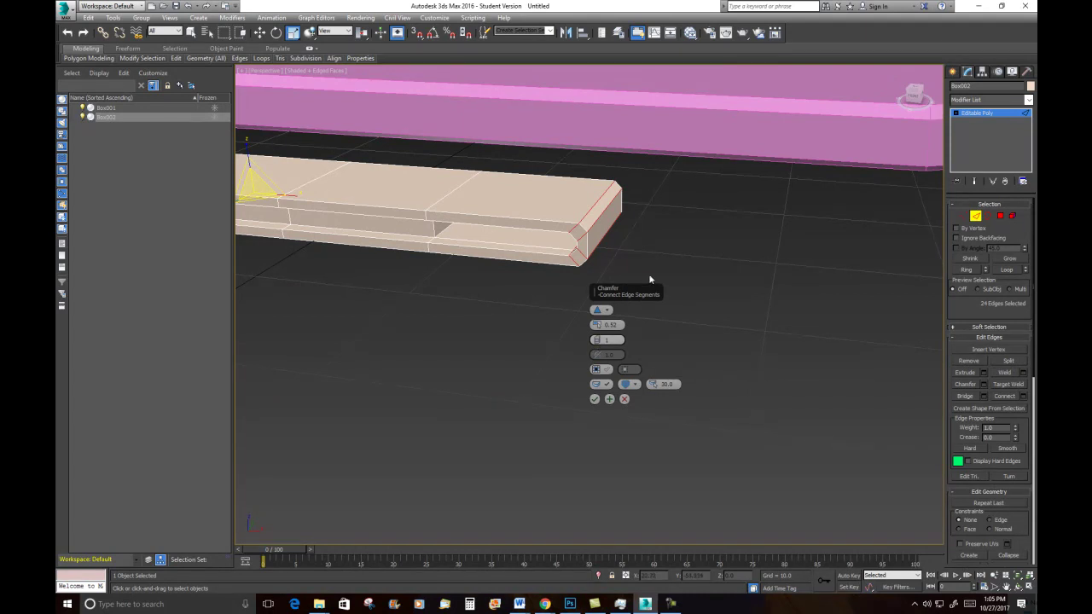
{"action": "left_click", "coordinate": [595, 398]}
{"action": "middle_click_drag", "start_coordinate": [499, 336], "coordinate": [651, 341], "text": "alt"}
{"action": "scroll", "coordinate": [555, 336], "scroll_direction": "down", "scroll_amount": 6}
{"action": "left_click", "coordinate": [742, 323]}
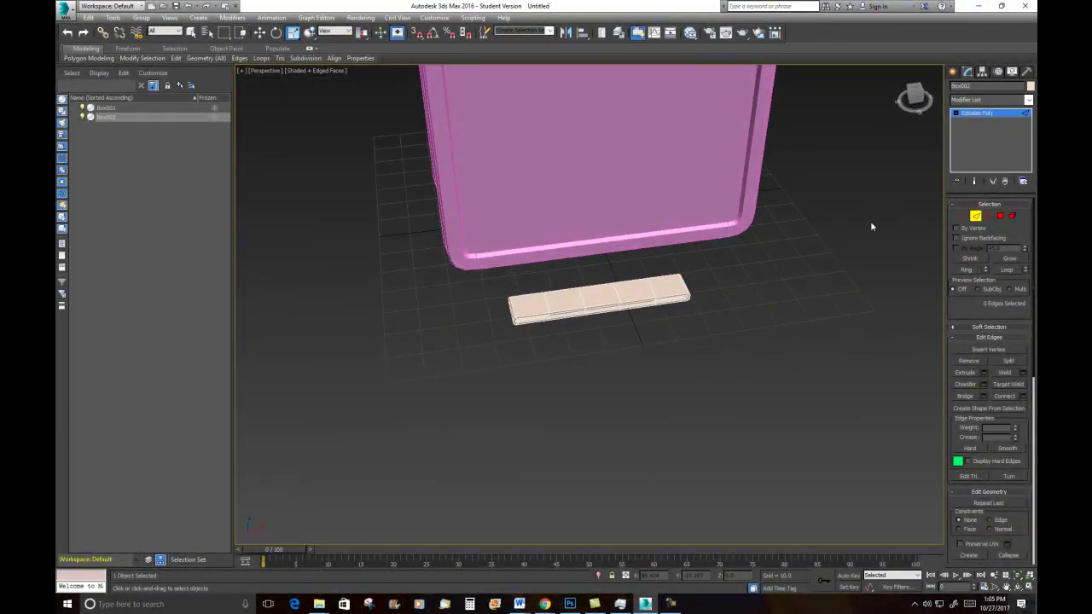
Return to the whole handle bar and set its absolute world X position to 0.
{"action": "left_click", "coordinate": [975, 216]}
{"action": "left_click", "coordinate": [614, 332]}
{"action": "left_click", "coordinate": [580, 302]}
{"action": "middle_click_drag", "start_coordinate": [559, 385], "coordinate": [555, 415], "text": "alt"}
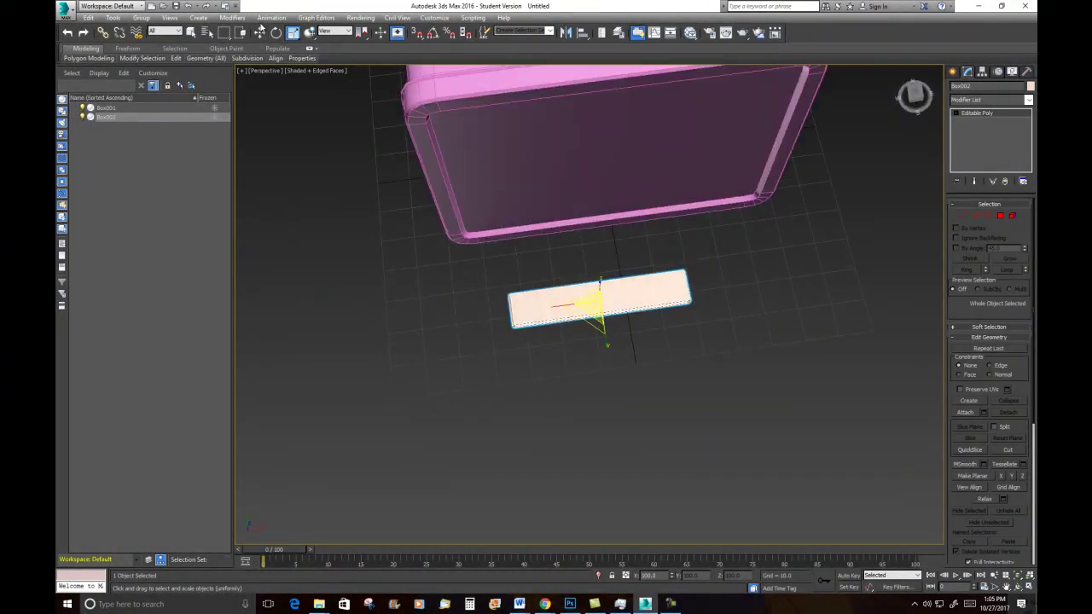
{"action": "right_click", "coordinate": [260, 32]}
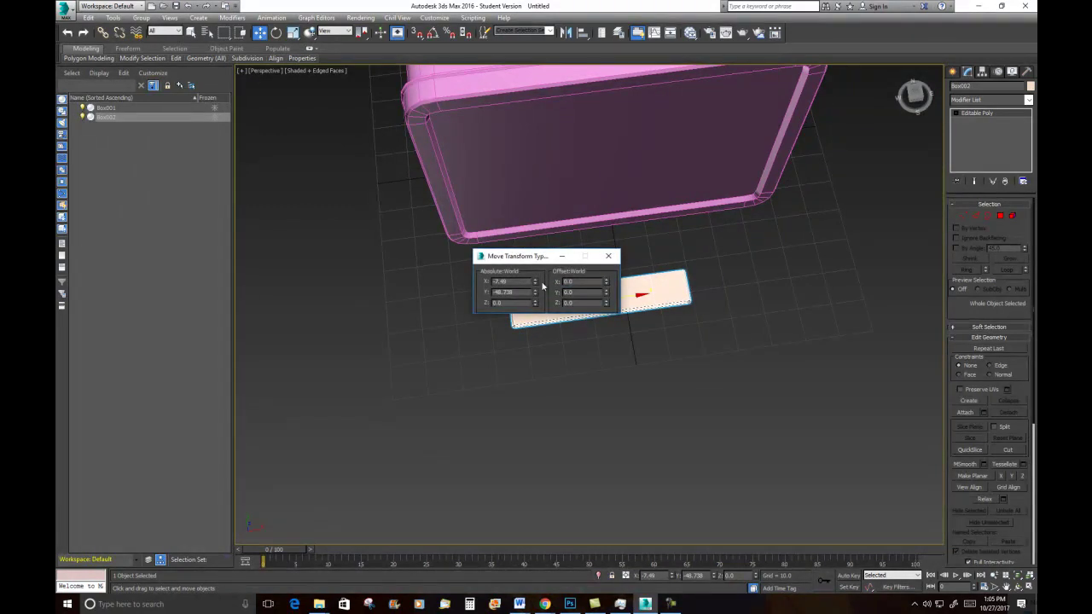
{"action": "right_click", "coordinate": [534, 285]}
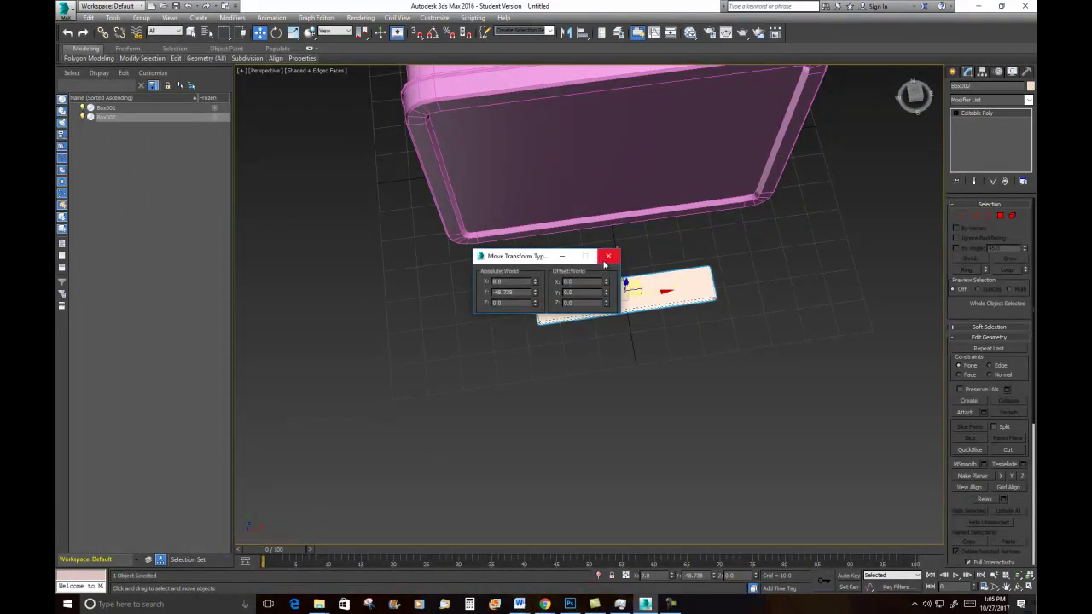
{"action": "left_click", "coordinate": [608, 256]}
Apply a Bend modifier to the handle bar.
{"action": "middle_click_drag", "start_coordinate": [682, 360], "coordinate": [819, 222], "text": "alt"}
{"action": "left_click", "coordinate": [991, 100]}
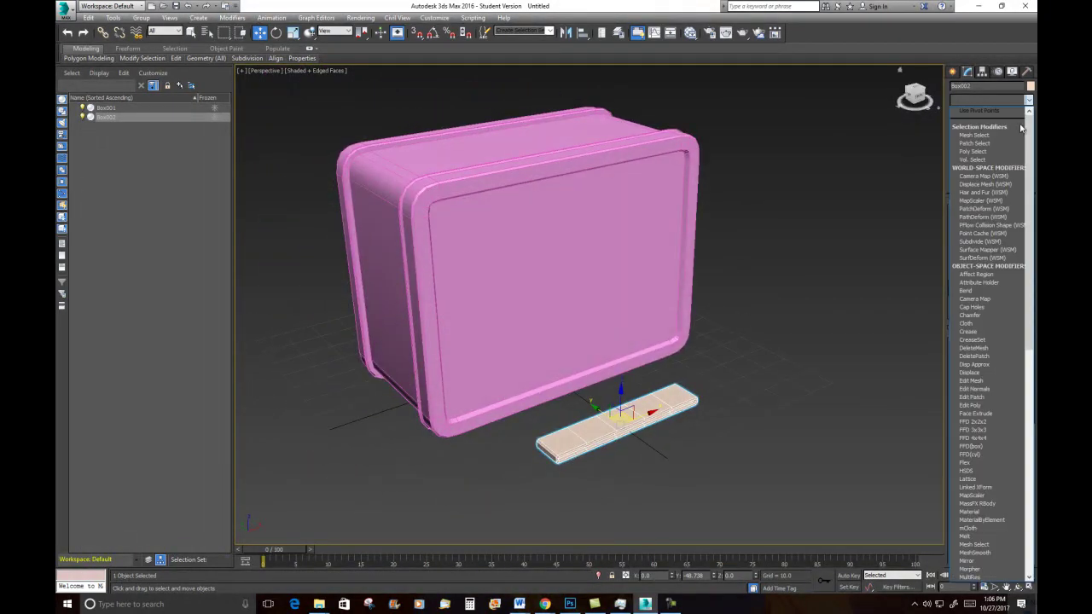
{"action": "left_click", "coordinate": [1032, 151]}
{"action": "left_click", "coordinate": [1028, 100]}
{"action": "scroll", "coordinate": [1024, 232], "scroll_direction": "down", "scroll_amount": 4}
{"action": "scroll", "coordinate": [1024, 232], "scroll_direction": "up", "scroll_amount": 3}
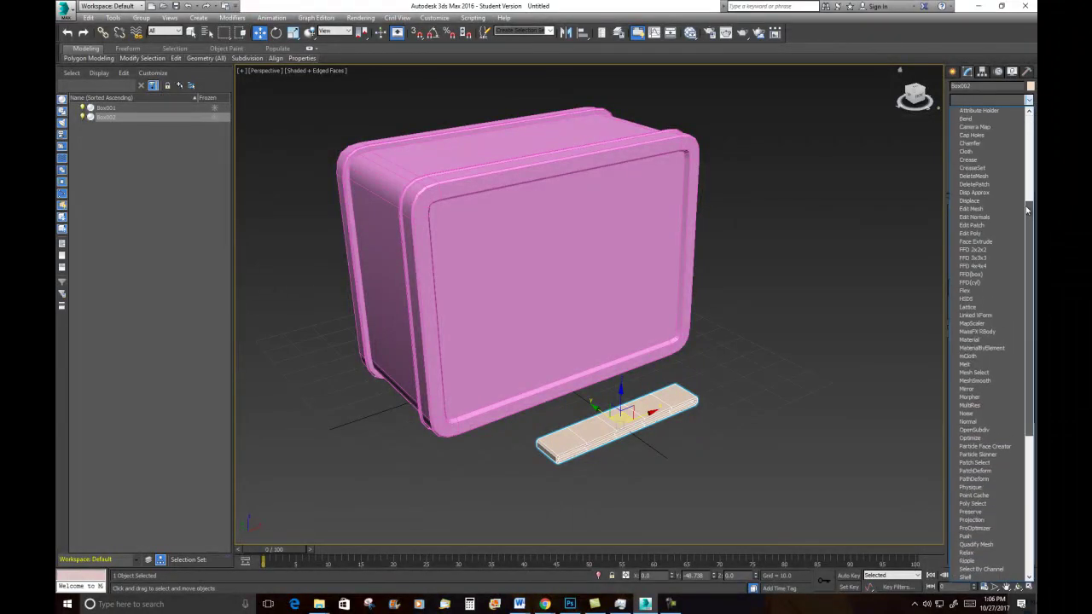
{"action": "left_click", "coordinate": [966, 134]}
{"action": "middle_click_drag", "start_coordinate": [759, 314], "coordinate": [724, 311], "text": "alt"}
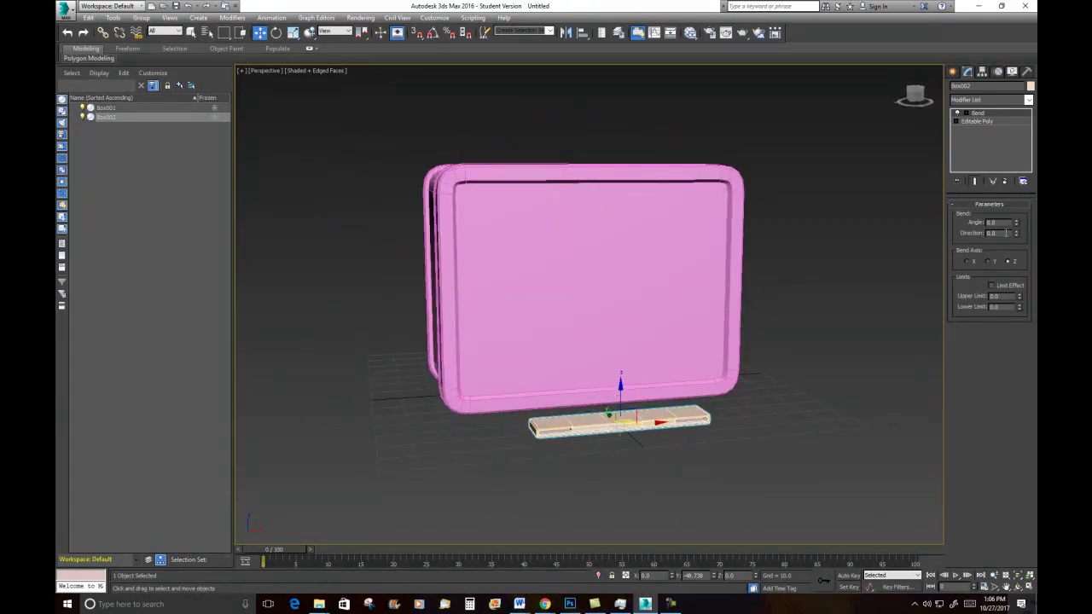
Bend the handle bar into an arch along its X axis with an angle of 29.5.
{"action": "left_click_drag", "start_coordinate": [1016, 225], "coordinate": [1016, 223]}
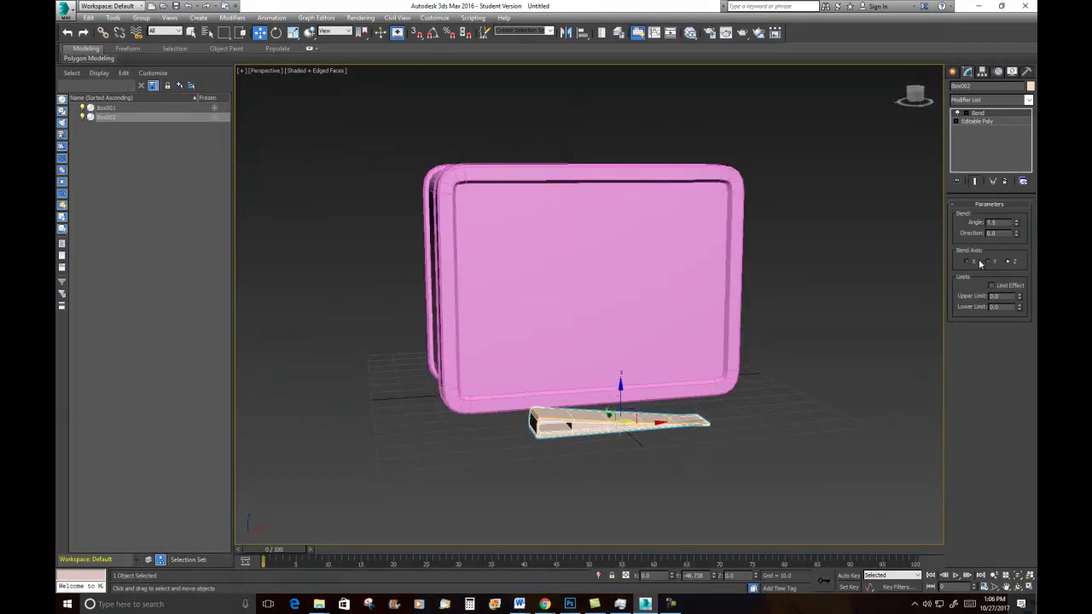
{"action": "left_click", "coordinate": [989, 262]}
{"action": "middle_click_drag", "start_coordinate": [739, 316], "coordinate": [682, 323], "text": "alt"}
{"action": "left_click", "coordinate": [967, 262]}
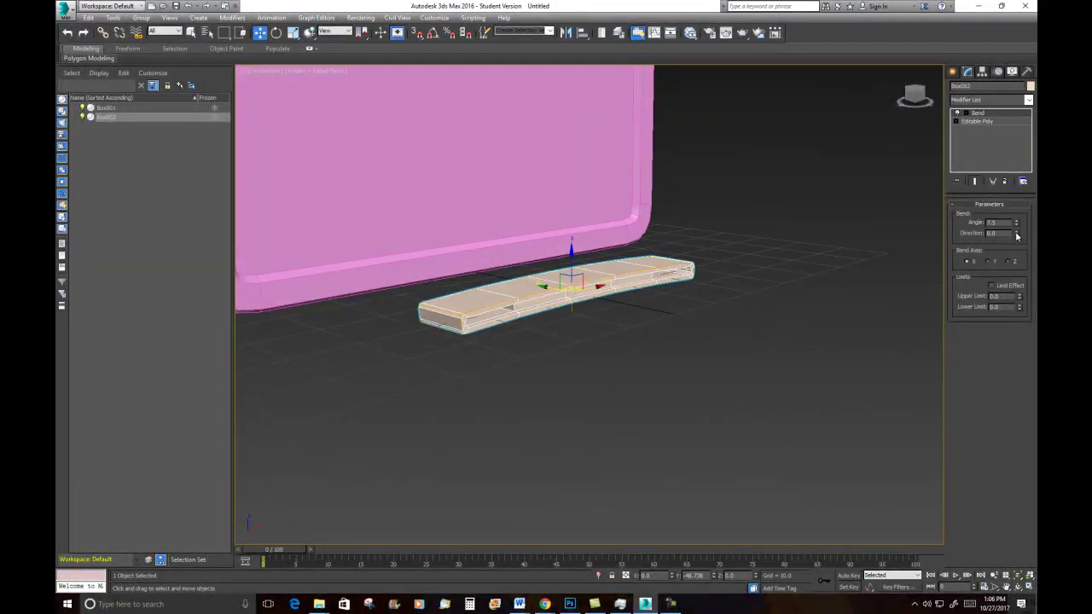
{"action": "left_click_drag", "start_coordinate": [1015, 227], "coordinate": [1017, 197]}
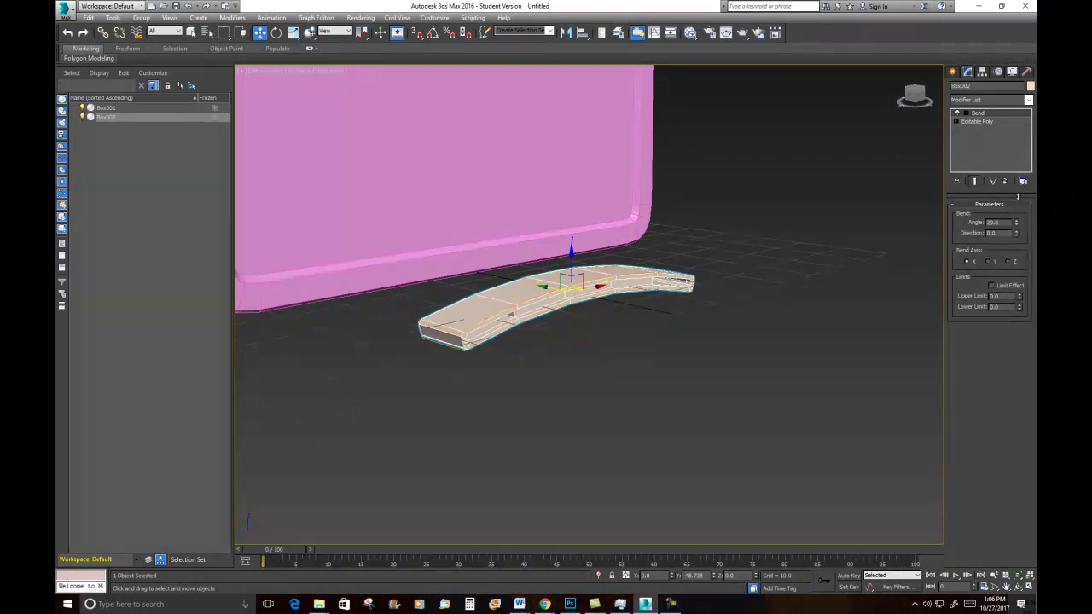
{"action": "middle_click_drag", "start_coordinate": [743, 324], "coordinate": [748, 393], "text": "alt"}
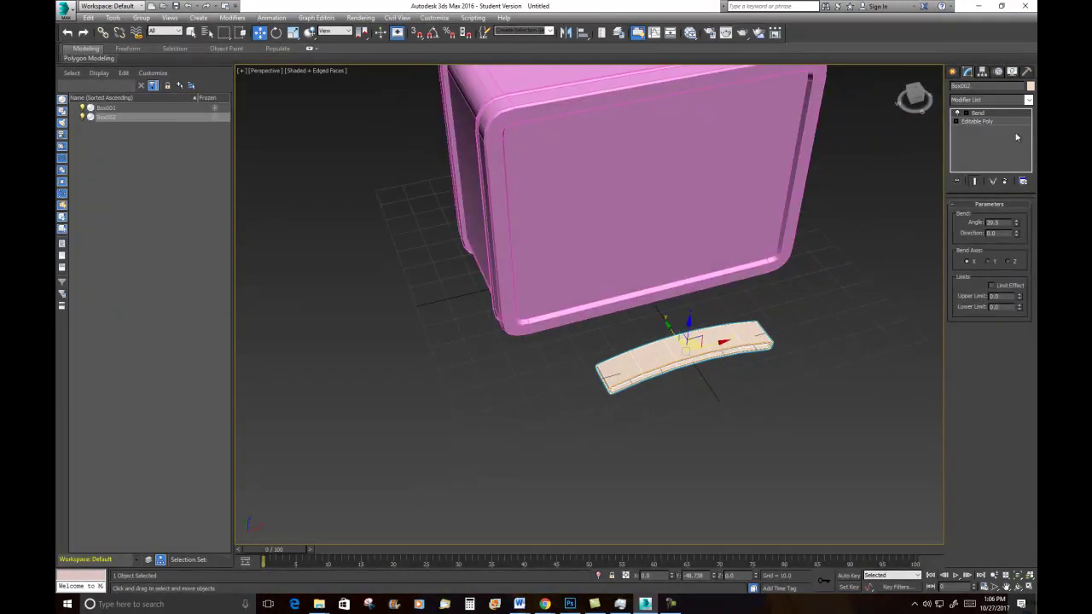
Try rotating the Bend gizmo about the X axis with angle snap enabled.
{"action": "left_click", "coordinate": [966, 114]}
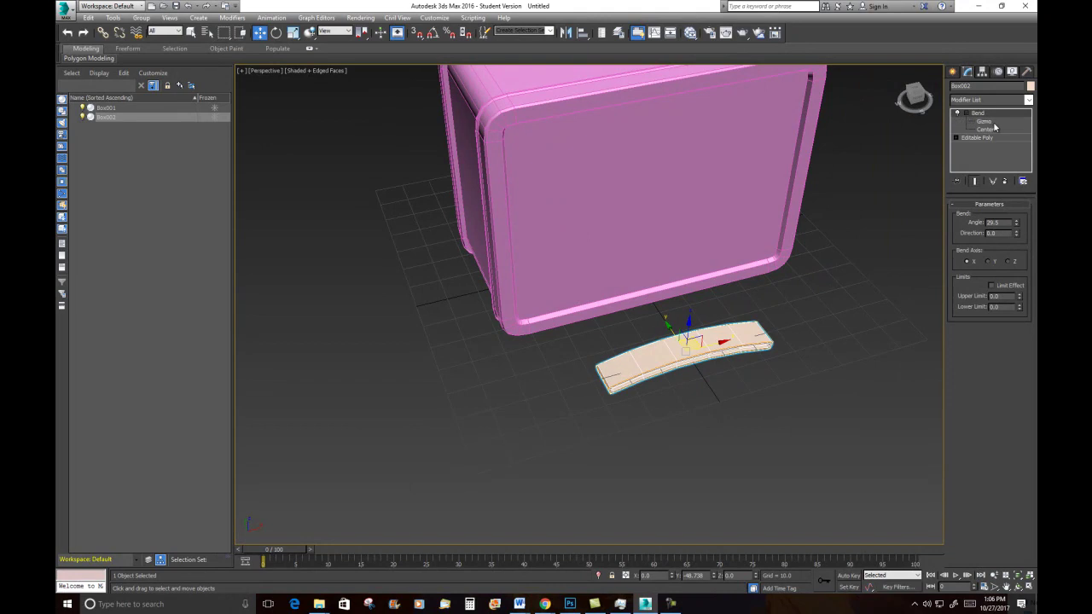
{"action": "left_click", "coordinate": [985, 121]}
{"action": "left_click", "coordinate": [434, 35]}
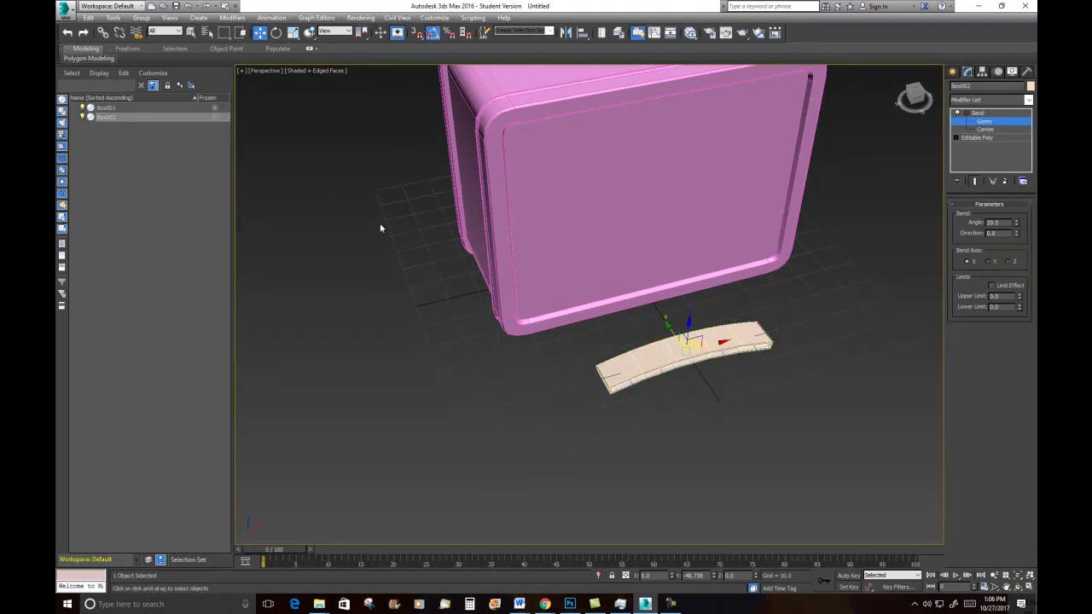
{"action": "left_click", "coordinate": [275, 33]}
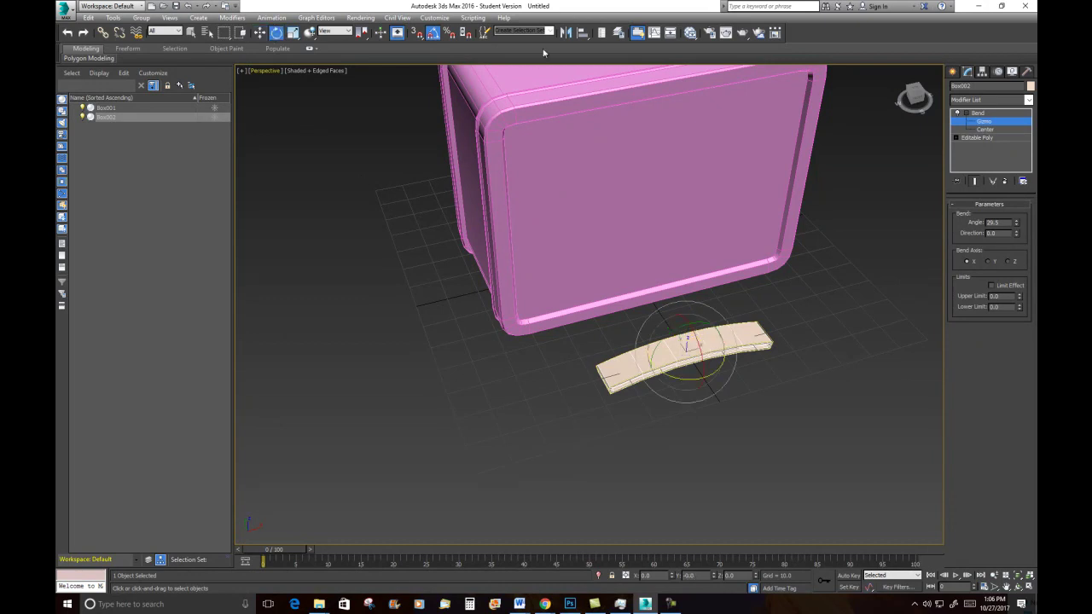
{"action": "left_click_drag", "start_coordinate": [701, 357], "coordinate": [657, 280]}
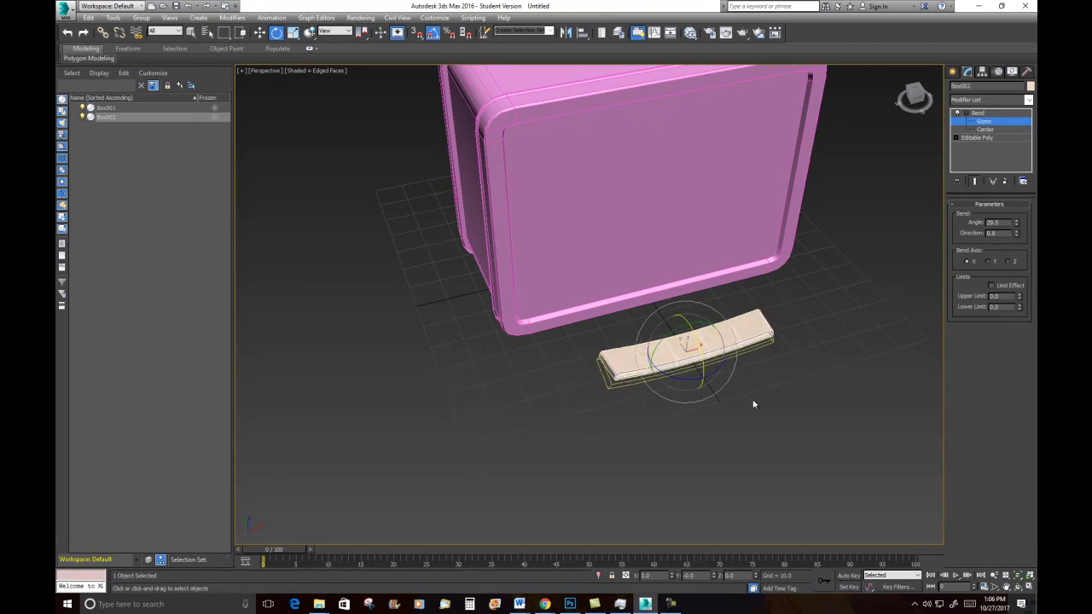
{"action": "middle_click_drag", "start_coordinate": [745, 408], "coordinate": [752, 378], "text": "alt"}
Remove the Bend modifier from the handle, and undo both the removal and the gizmo rotation.
{"action": "left_click", "coordinate": [981, 114]}
{"action": "left_click", "coordinate": [1005, 181]}
{"action": "middle_click_drag", "start_coordinate": [863, 231], "coordinate": [774, 254], "text": "alt"}
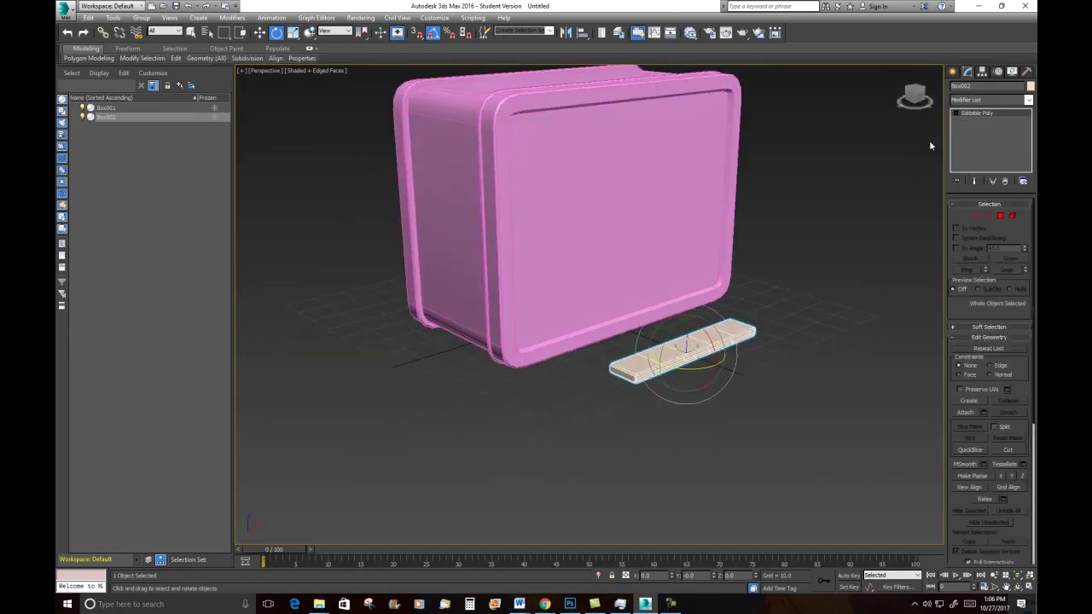
{"action": "key", "text": "ctrl+z"}
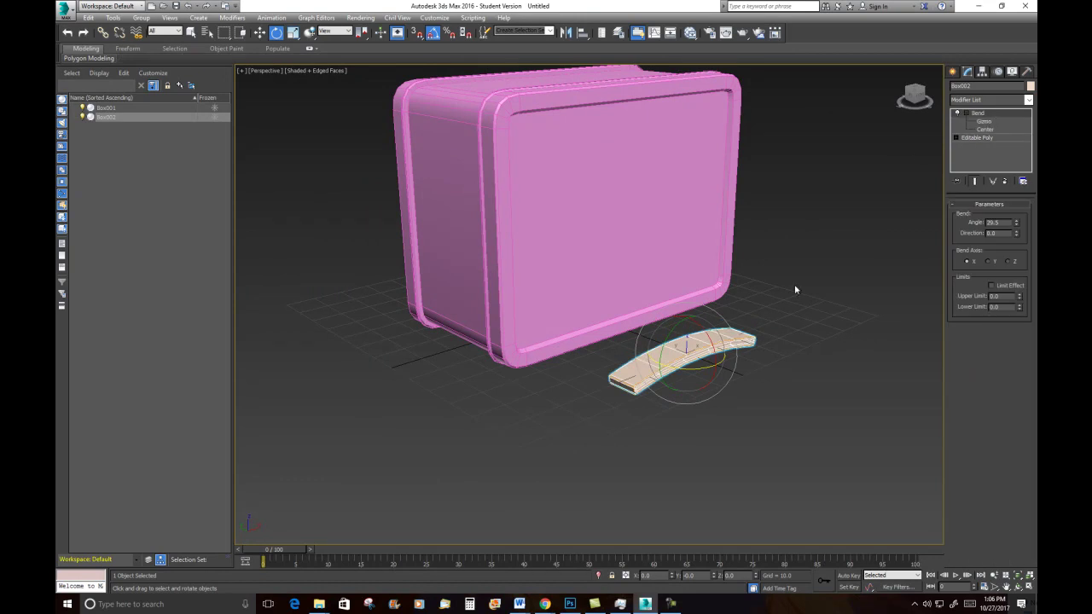
Center the bent handle on the lunchbox's depth by setting its absolute world Y position to 0.
{"action": "left_click", "coordinate": [779, 333]}
{"action": "left_click", "coordinate": [258, 32]}
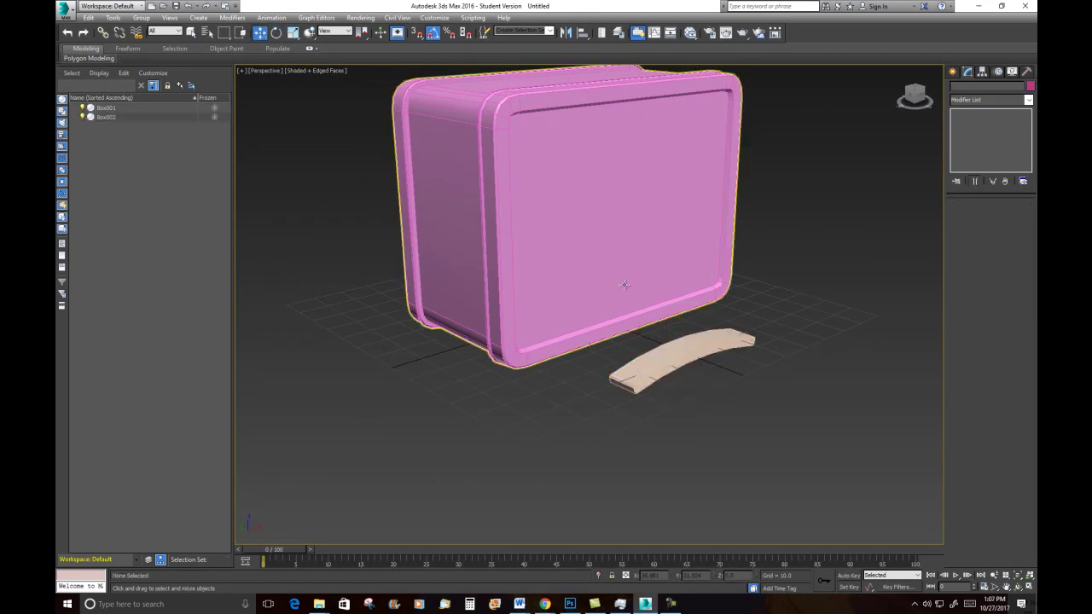
{"action": "left_click", "coordinate": [684, 343]}
{"action": "middle_click_drag", "start_coordinate": [636, 358], "coordinate": [650, 379], "text": "alt"}
{"action": "right_click", "coordinate": [260, 32]}
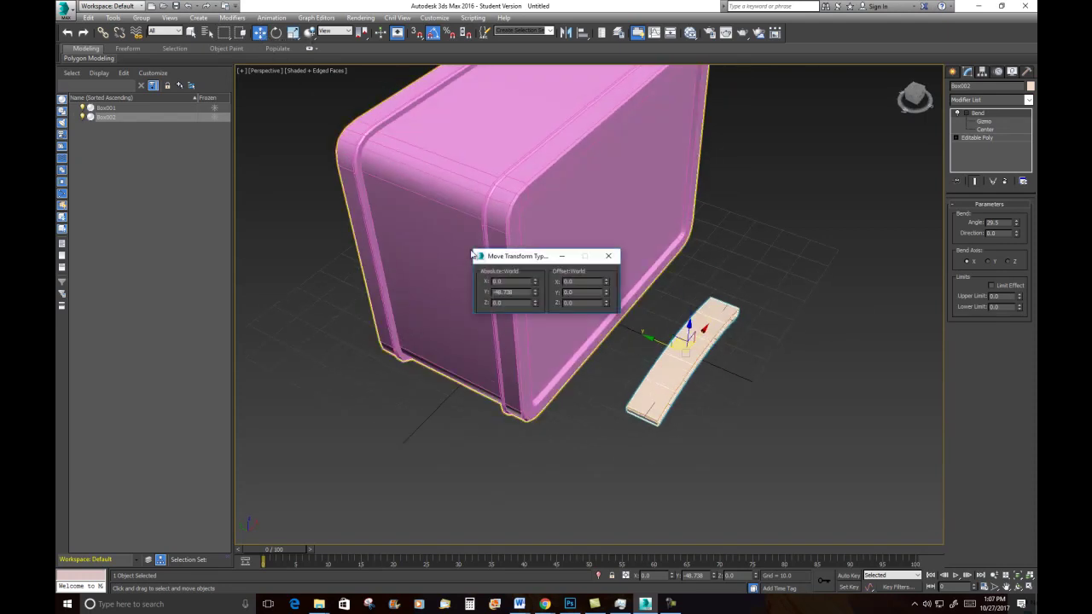
{"action": "right_click", "coordinate": [535, 294]}
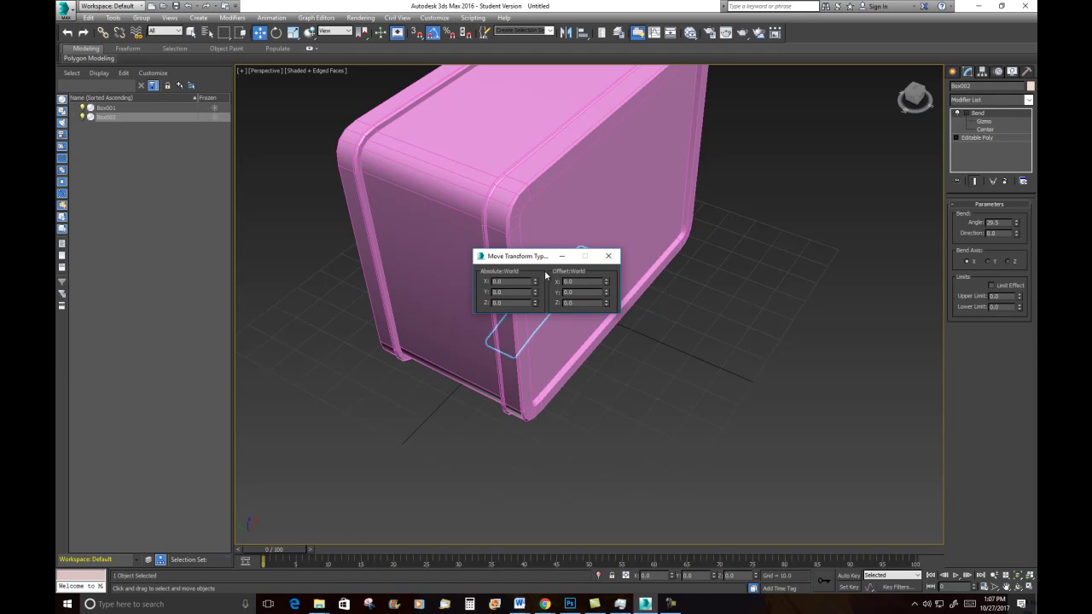
{"action": "left_click", "coordinate": [608, 256]}
Raise the handle onto the top of the lunchbox, to a Z position of about 77.84.
{"action": "right_click", "coordinate": [261, 33]}
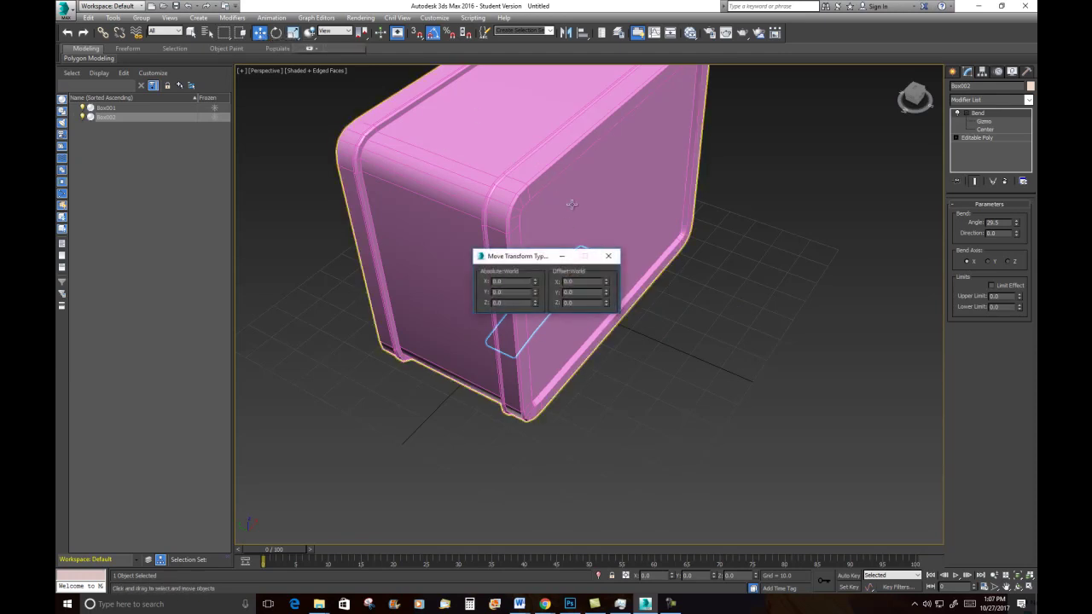
{"action": "left_click_drag", "start_coordinate": [541, 257], "coordinate": [262, 207]}
{"action": "middle_click_drag", "start_coordinate": [668, 299], "coordinate": [631, 279], "text": "alt"}
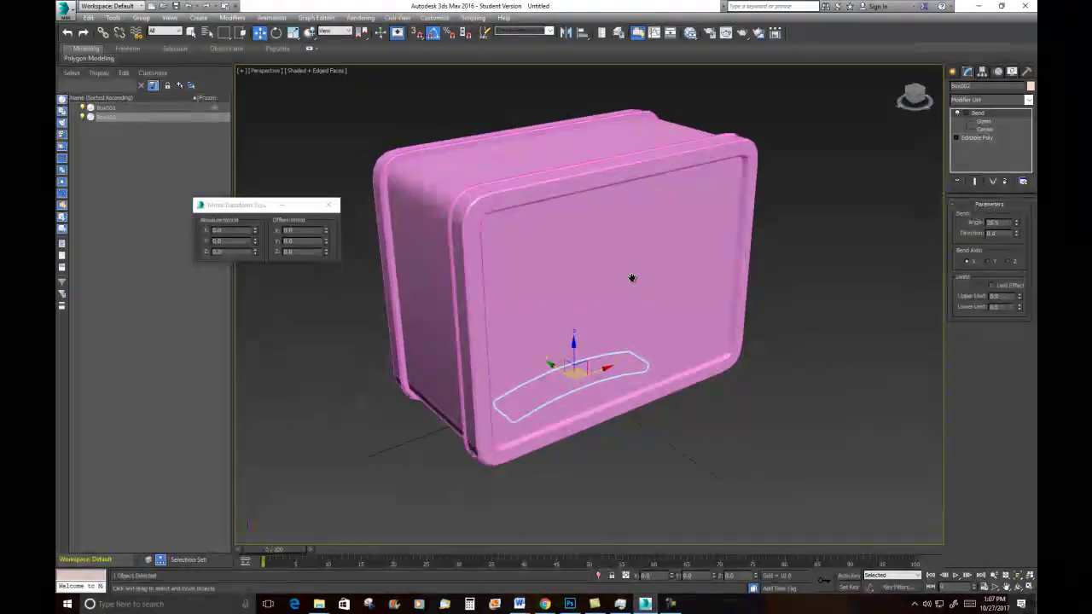
{"action": "left_click_drag", "start_coordinate": [583, 338], "coordinate": [604, 104]}
{"action": "middle_click_drag", "start_coordinate": [707, 170], "coordinate": [767, 235], "text": "alt"}
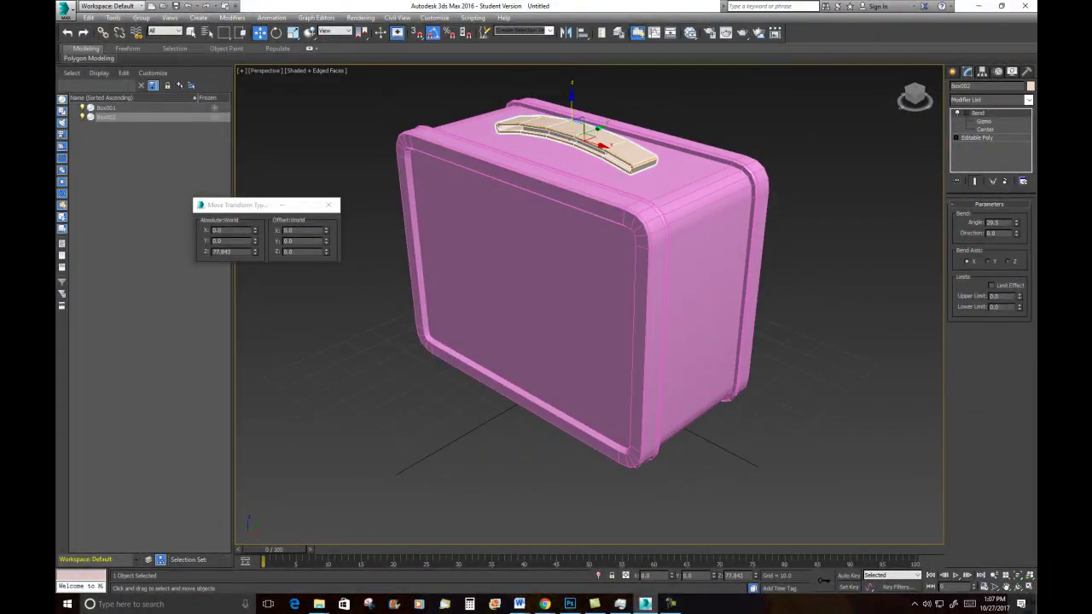
Switch to Chrome to examine the handle on the vintage lunchbox reference photo.
{"action": "left_click", "coordinate": [544, 604]}
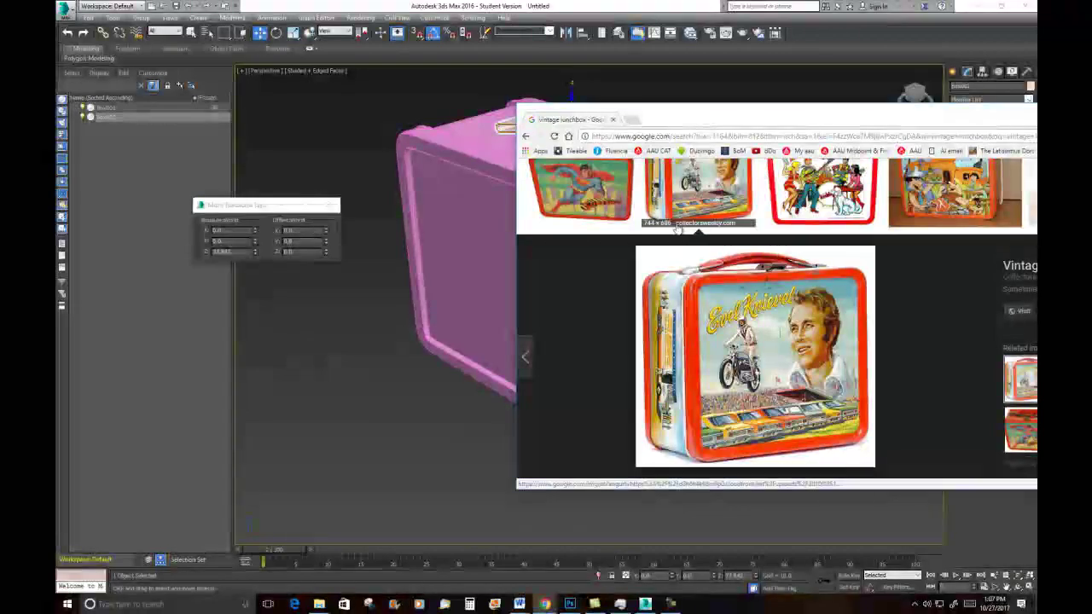